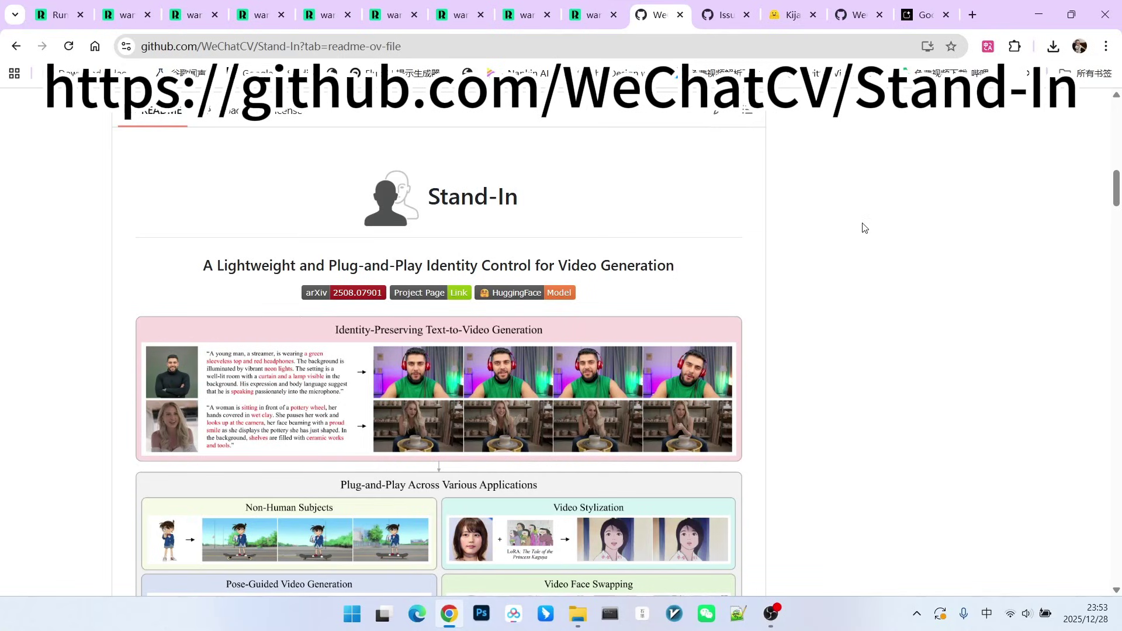
Read through the overview and News section of the Stand-In README
scroll(588, 153, down, 1)
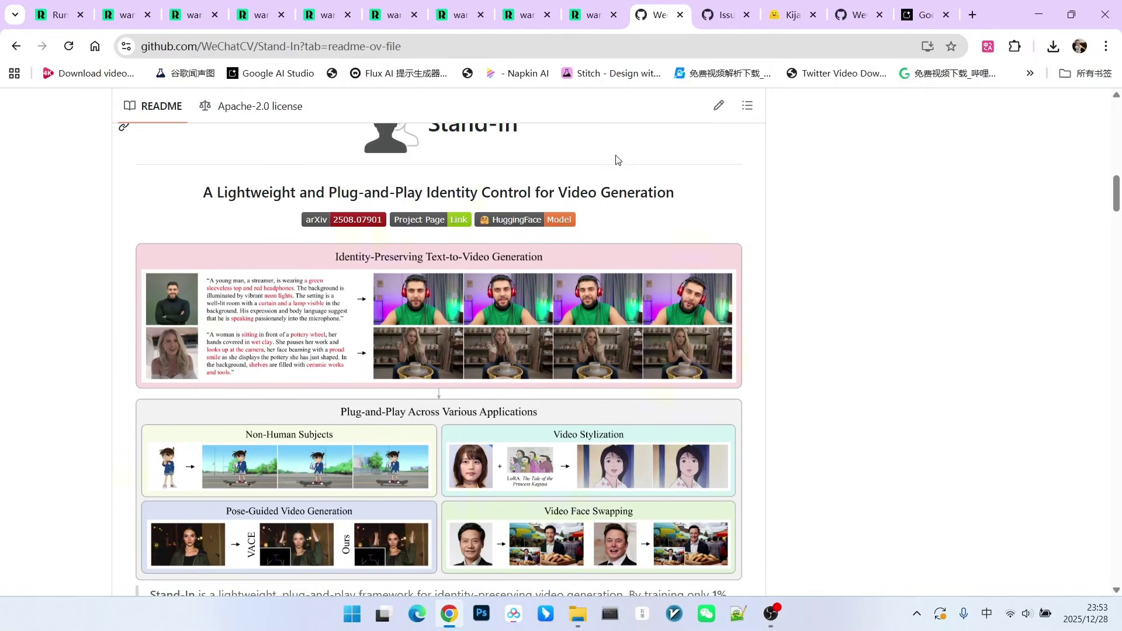
scroll(616, 159, up, 1)
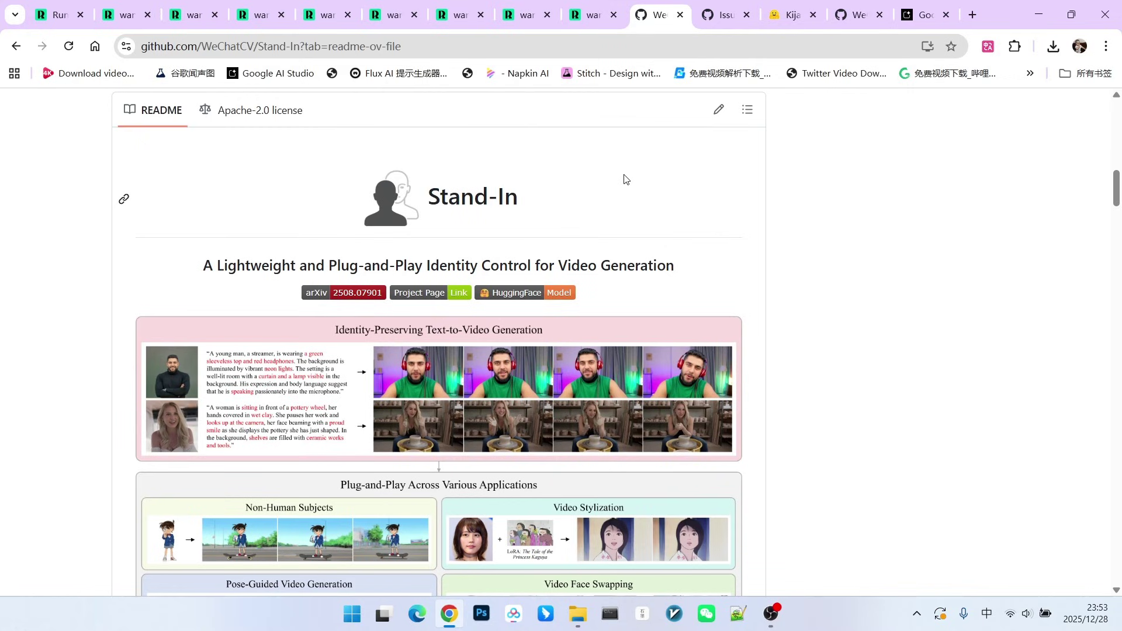
scroll(744, 205, down, 9)
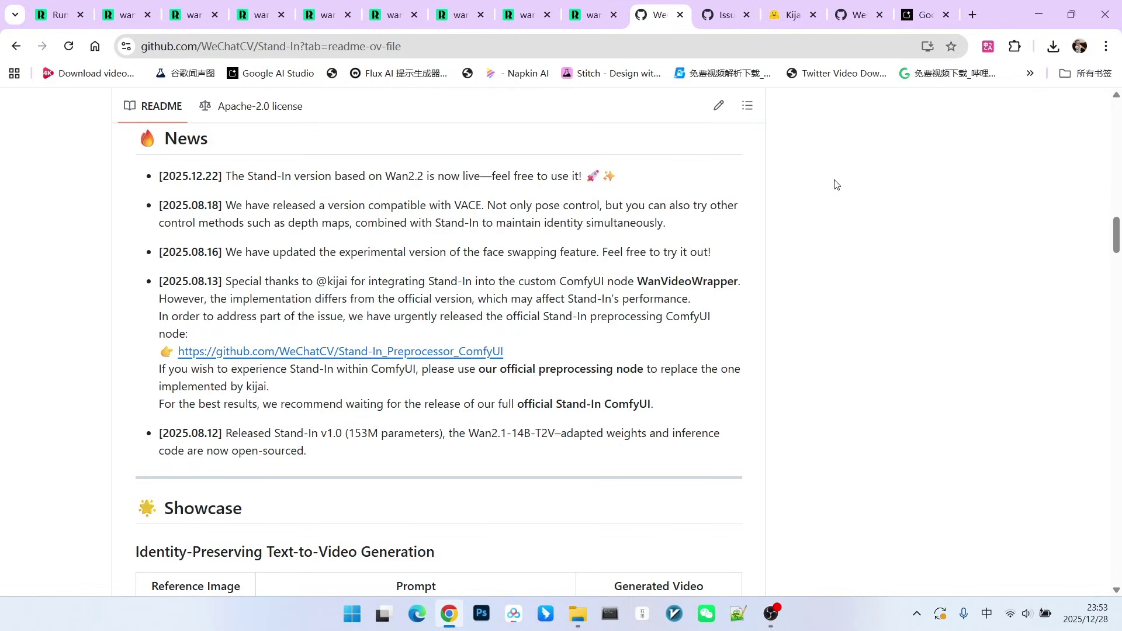
scroll(581, 205, up, 1)
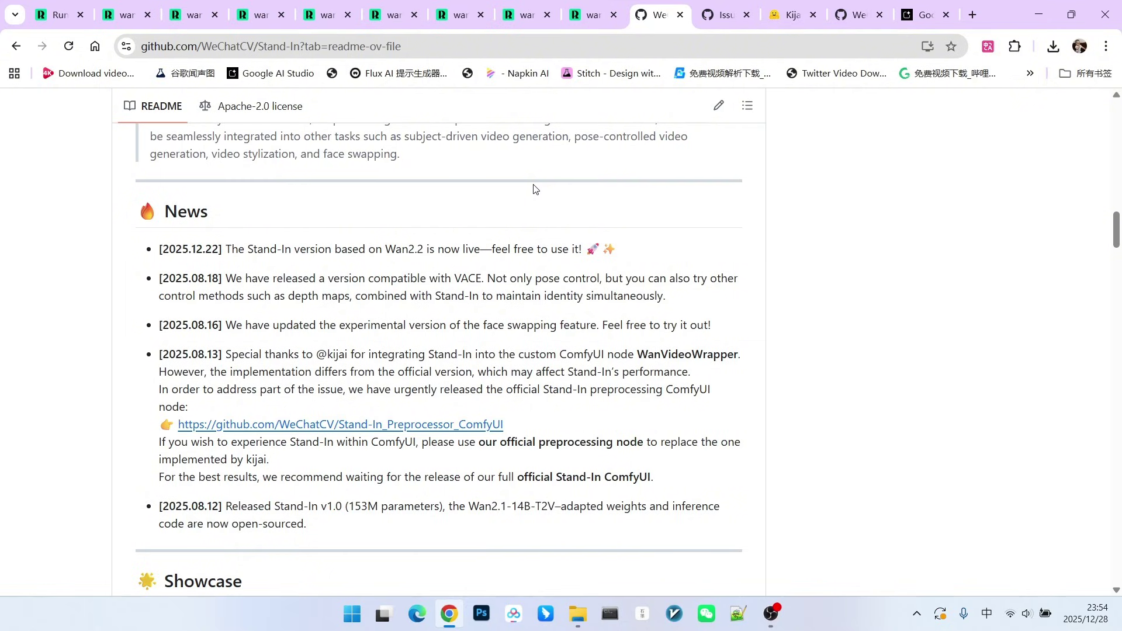
Open the wan22_standin_testing_wip_kj workflow and examine its background-removed preview image and generated output video
click(125, 15)
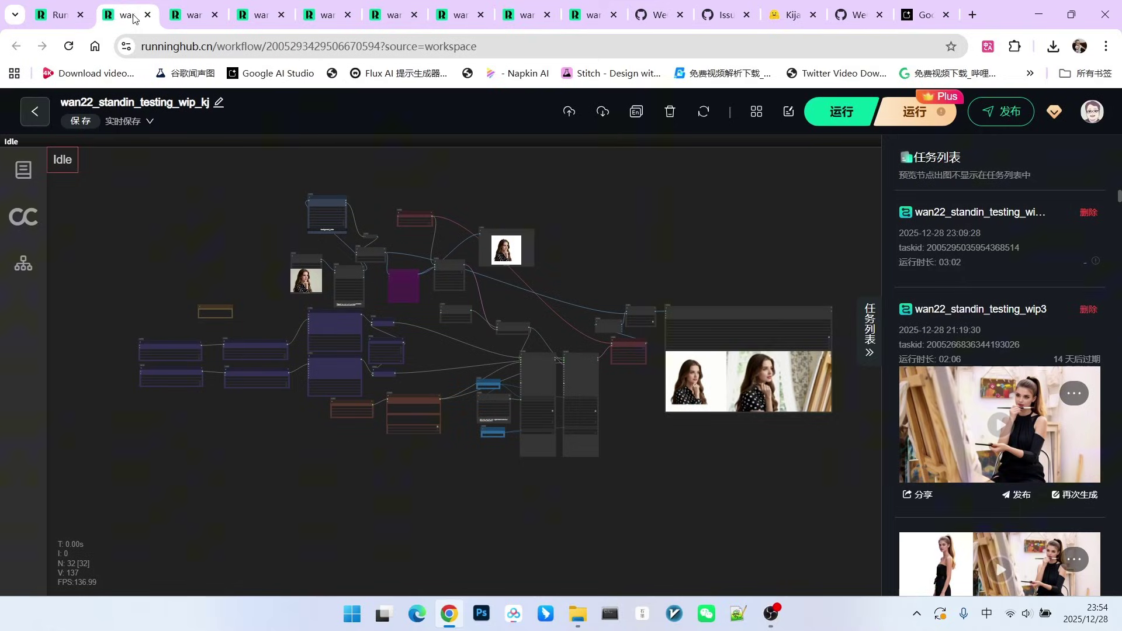
scroll(585, 257, up, 3)
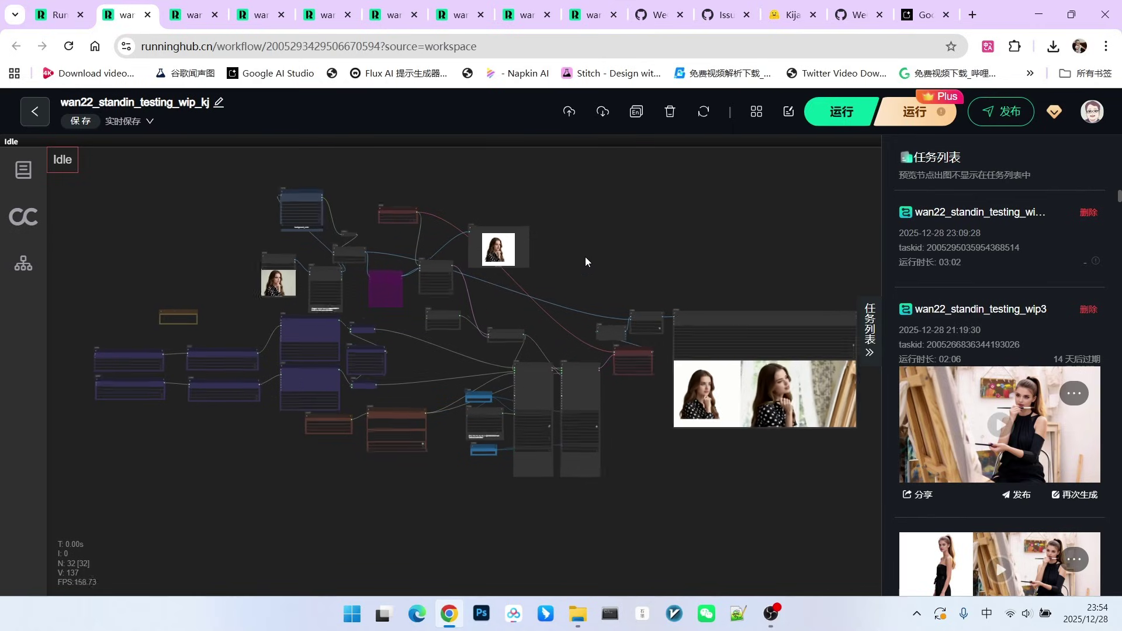
scroll(602, 209, down, 2)
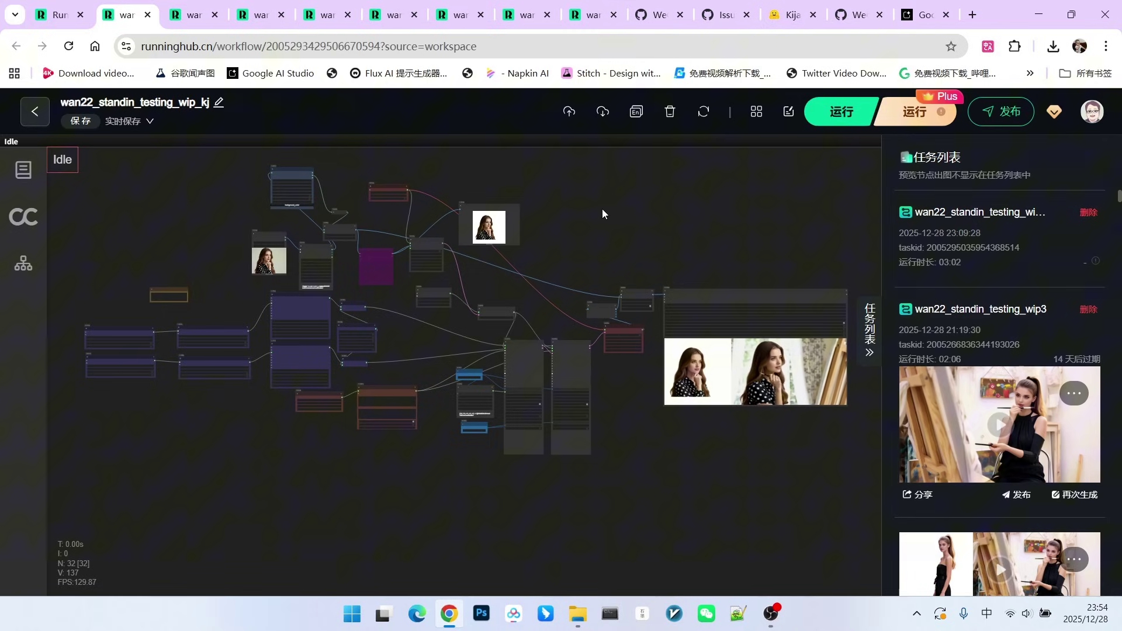
scroll(517, 283, up, 10)
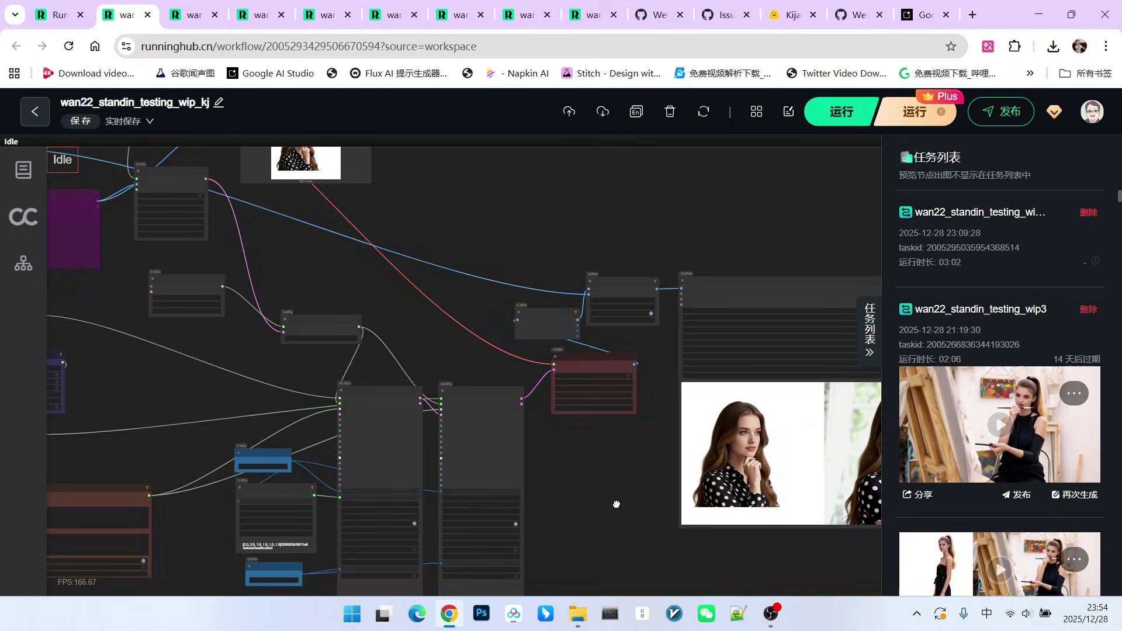
drag(623, 505, 318, 440)
scroll(606, 492, up, 4)
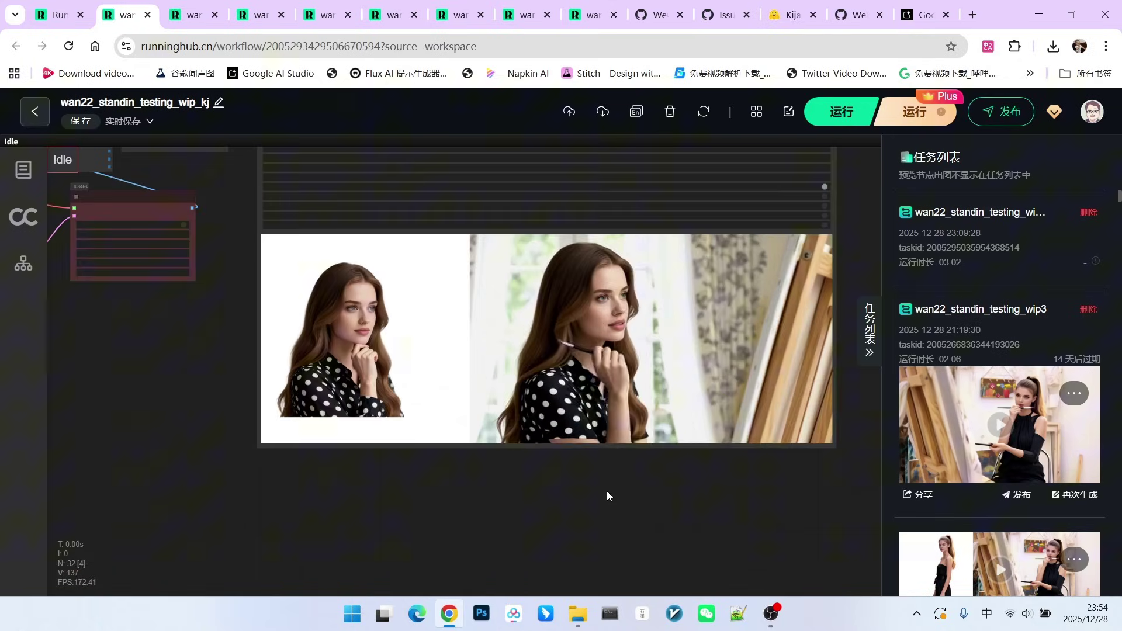
drag(607, 491, 591, 528)
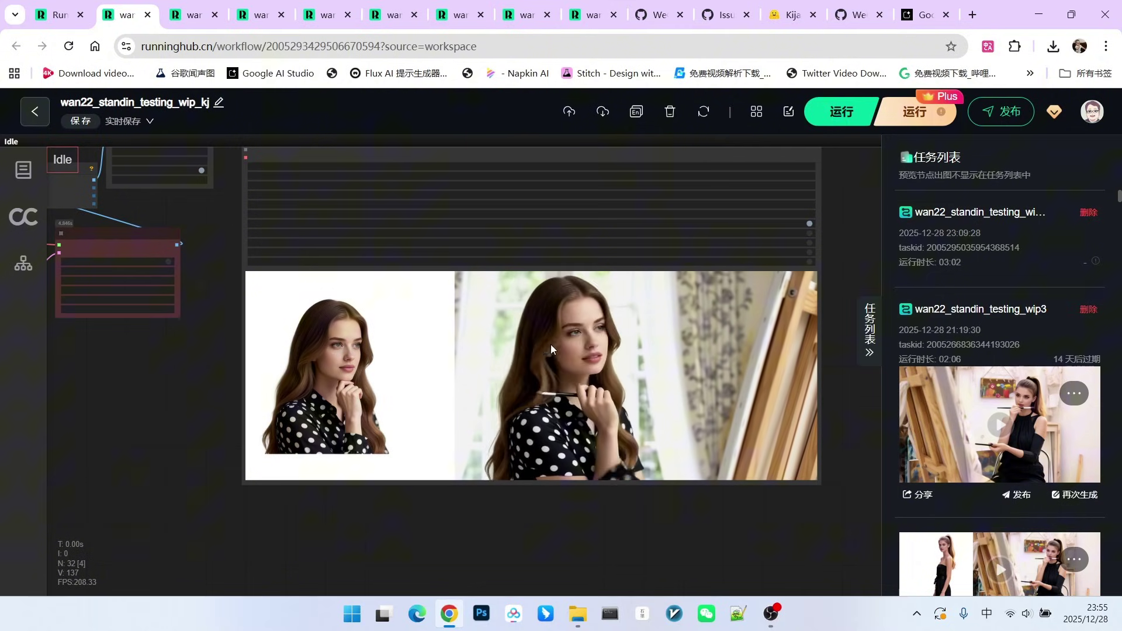
Open the wan22_standin_testing_wip3 workflow and examine its loaded source image and side-by-side output video
click(193, 15)
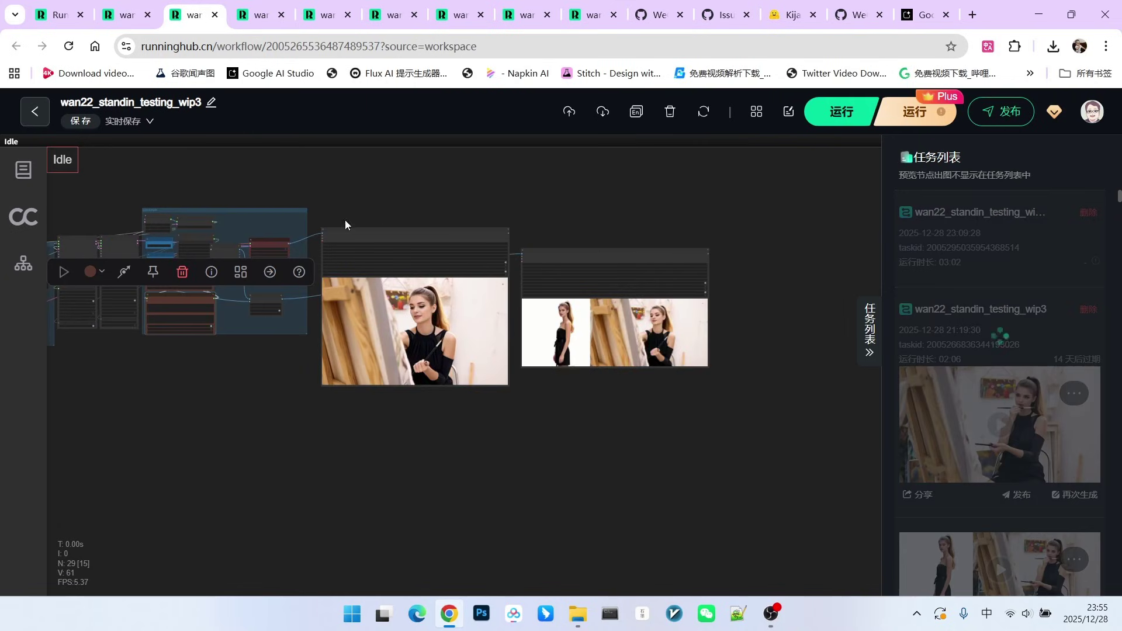
drag(404, 184, 588, 190)
scroll(591, 191, down, 4)
scroll(403, 227, up, 3)
click(470, 358)
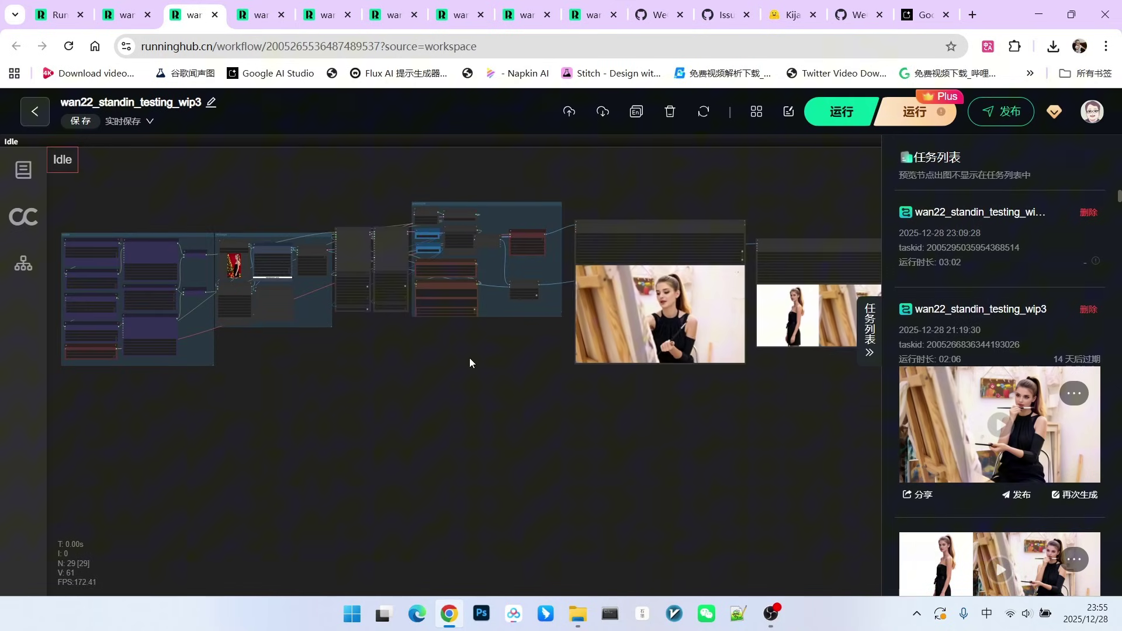
scroll(180, 253, up, 5)
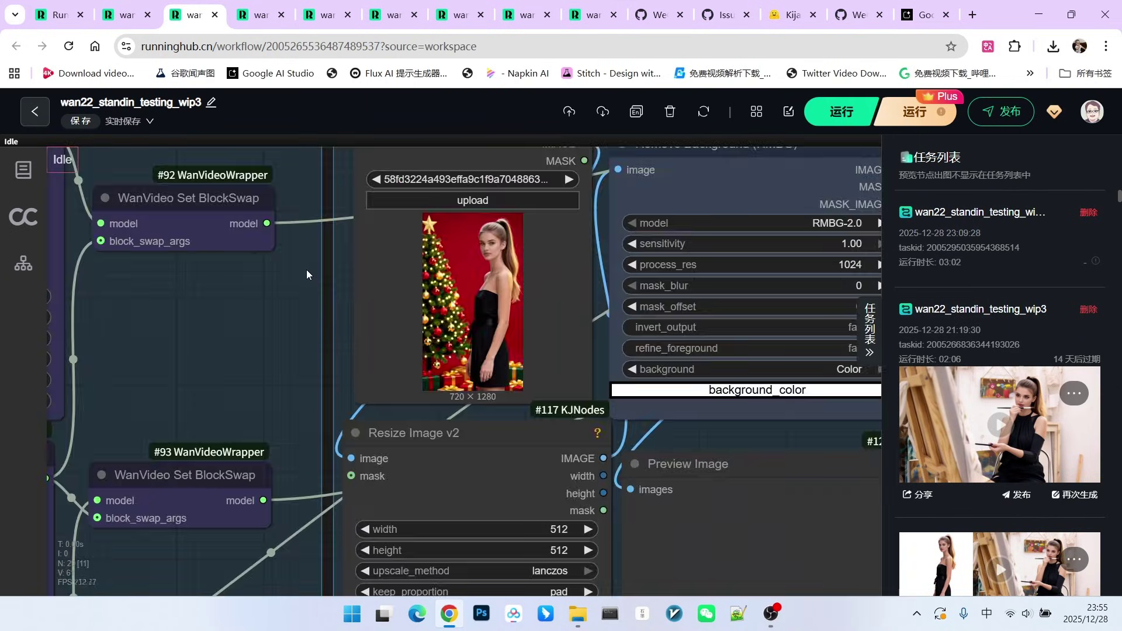
scroll(307, 269, up, 2)
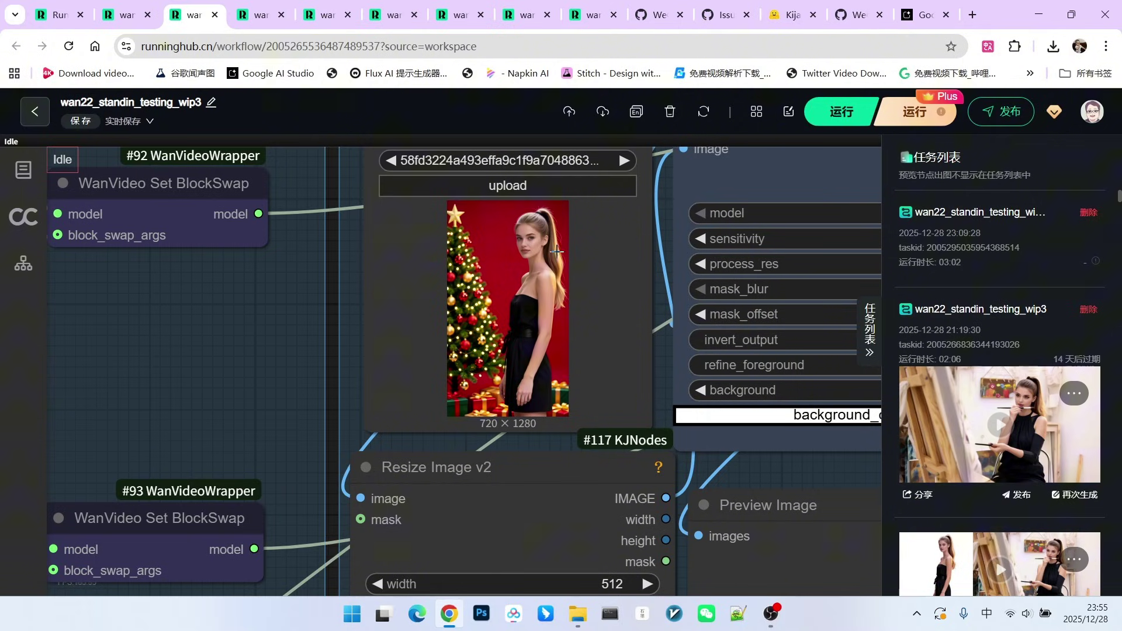
drag(237, 300, 853, 349)
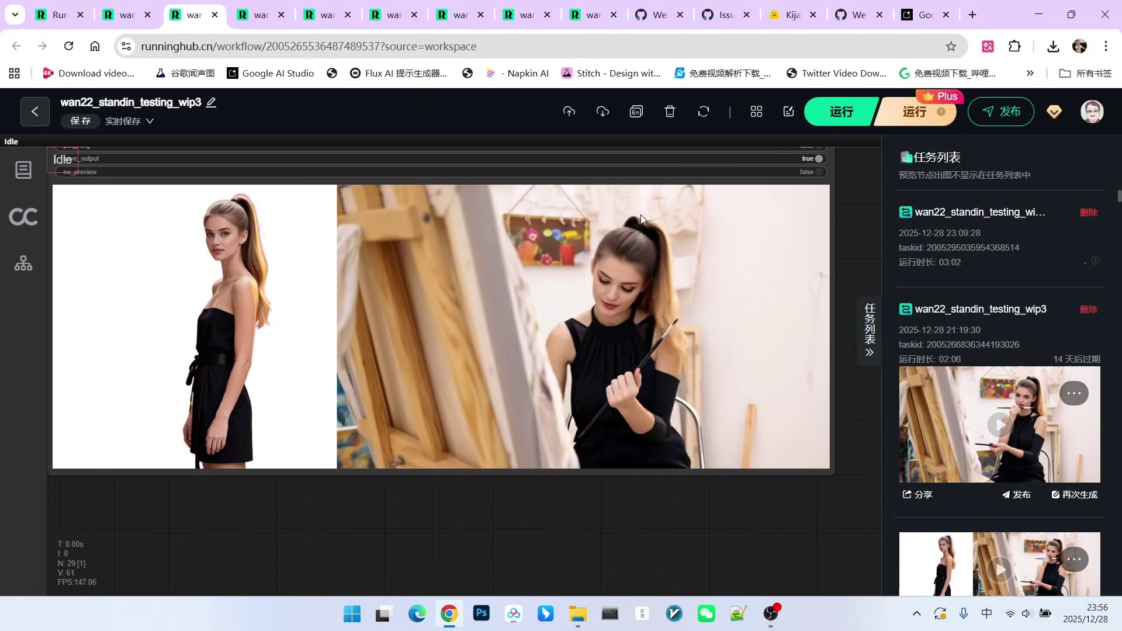
View the generated painting videos in the wan22_standin_testing_wip_another1 and wan22_standin_testing_wip_another2 workflows
click(253, 24)
scroll(548, 311, up, 3)
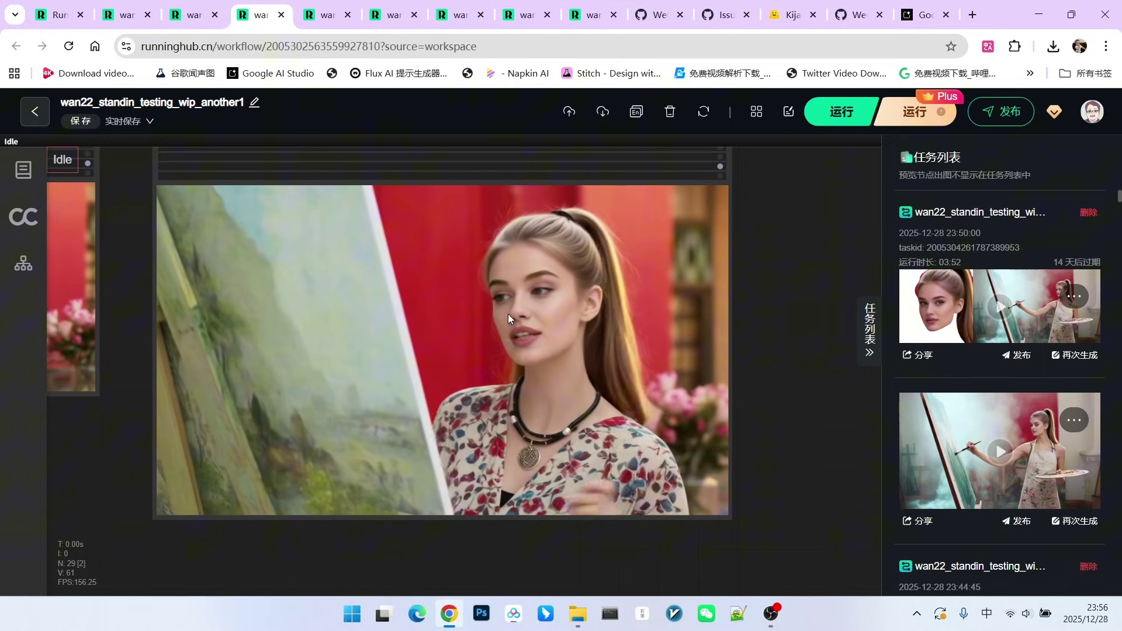
click(320, 9)
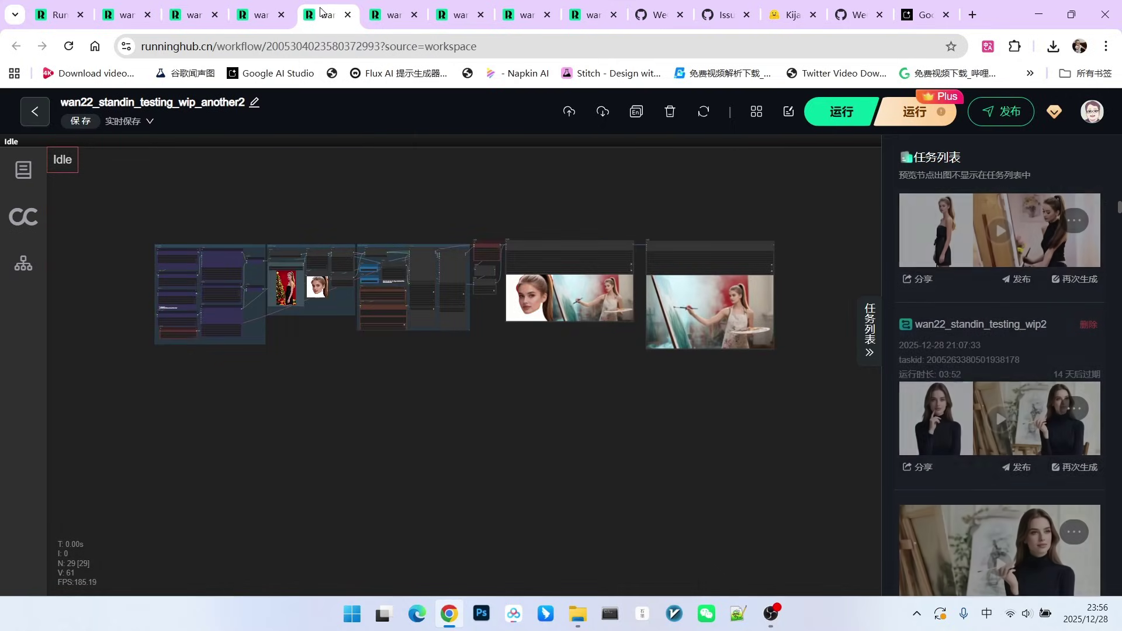
scroll(459, 377, up, 2)
scroll(538, 353, up, 3)
scroll(804, 279, up, 1)
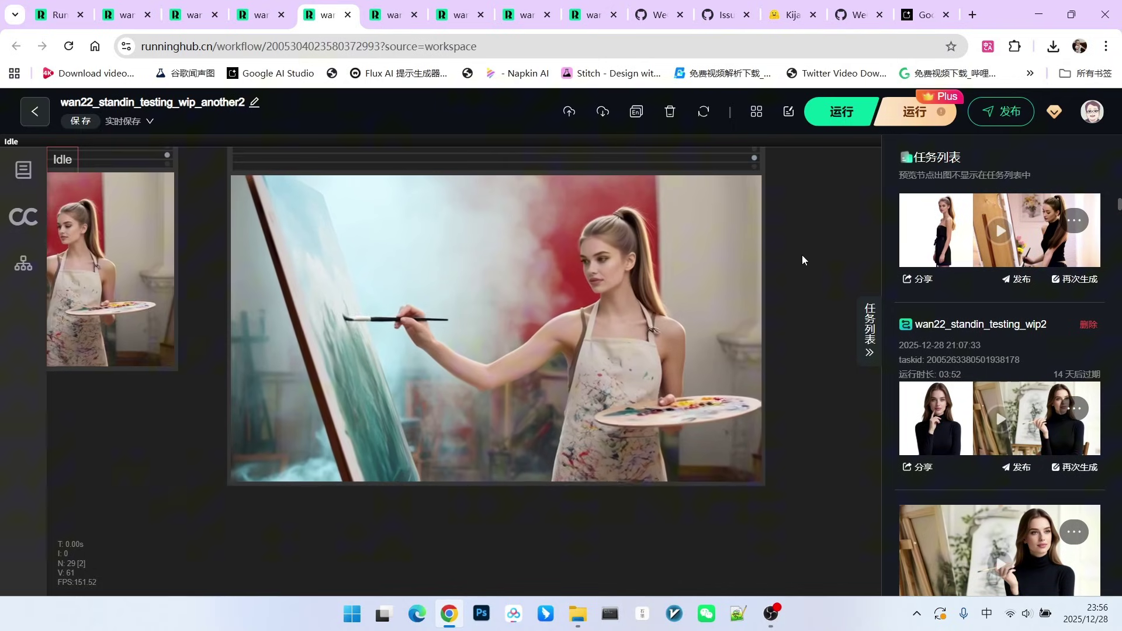
drag(802, 254, 809, 267)
scroll(814, 250, down, 1)
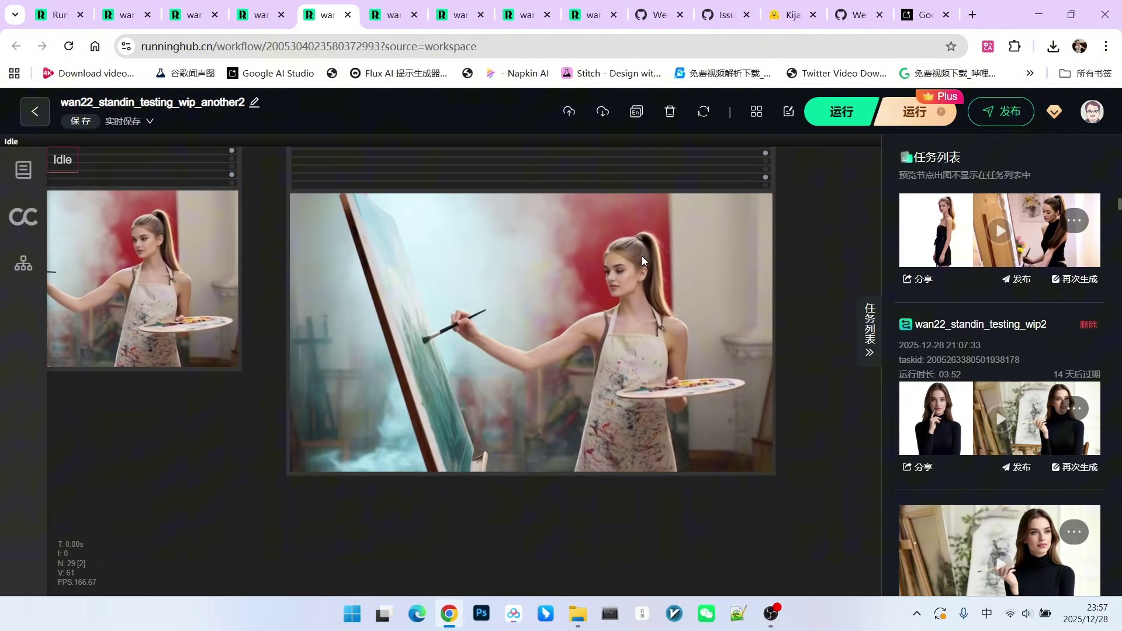
Fit the whole wan22_standin_testing_wip_another2 workflow in view and look over its node groups and output videos
key(.)
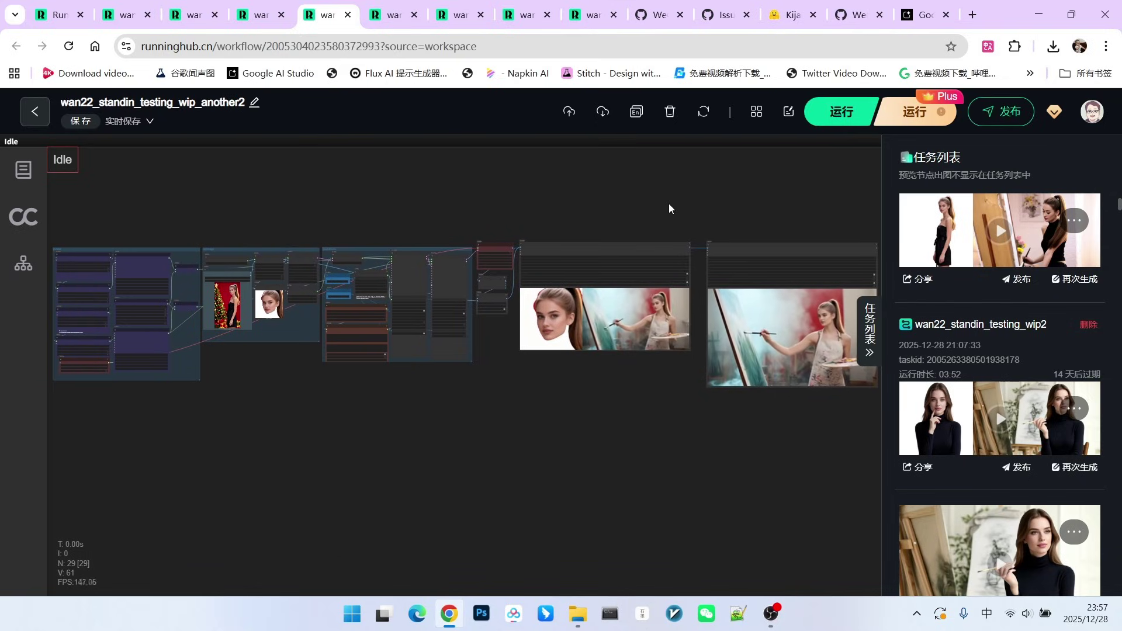
drag(668, 203, 655, 196)
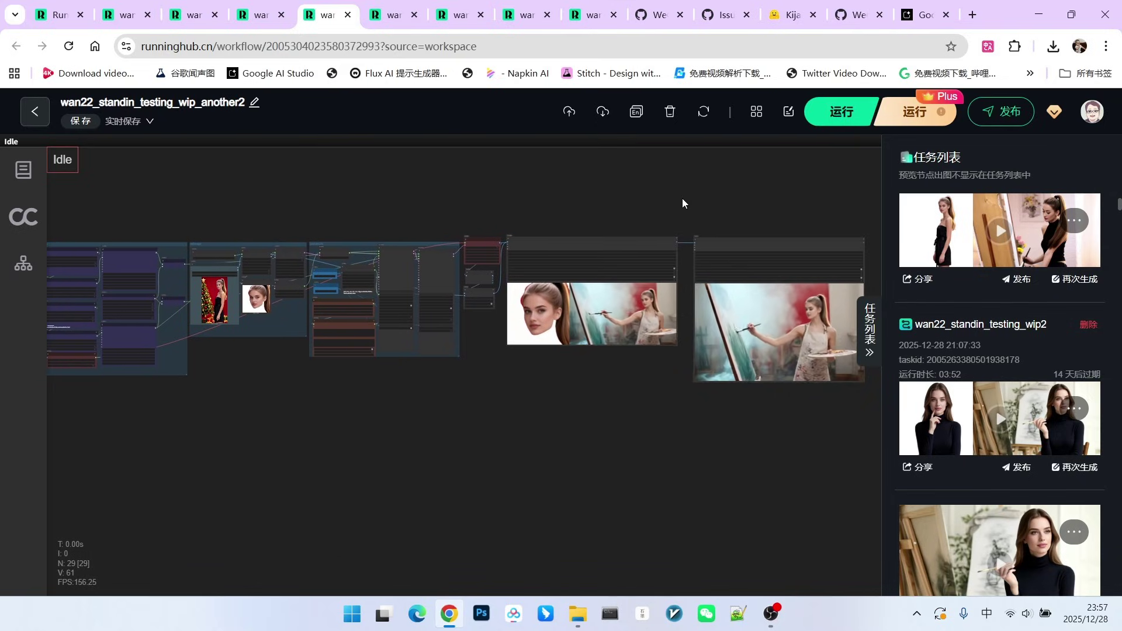
scroll(683, 198, down, 2)
drag(653, 193, 640, 219)
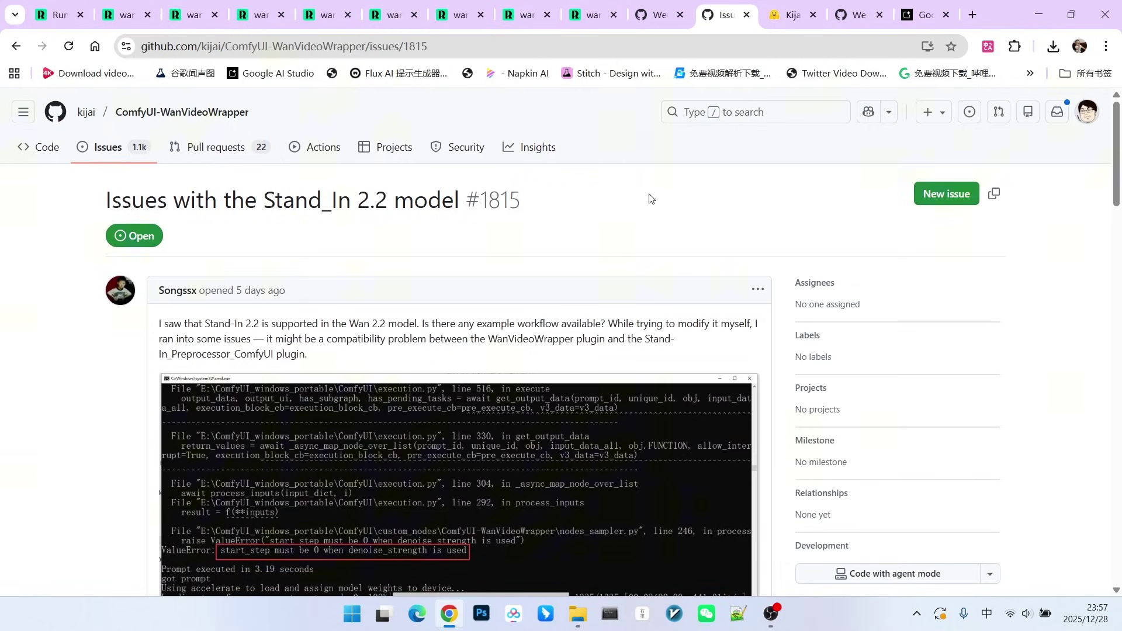
Read the repository owner's reply and attached WIP workflow in ComfyUI-WanVideoWrapper issue #1815, and switch to the Hugging Face page
scroll(649, 199, down, 15)
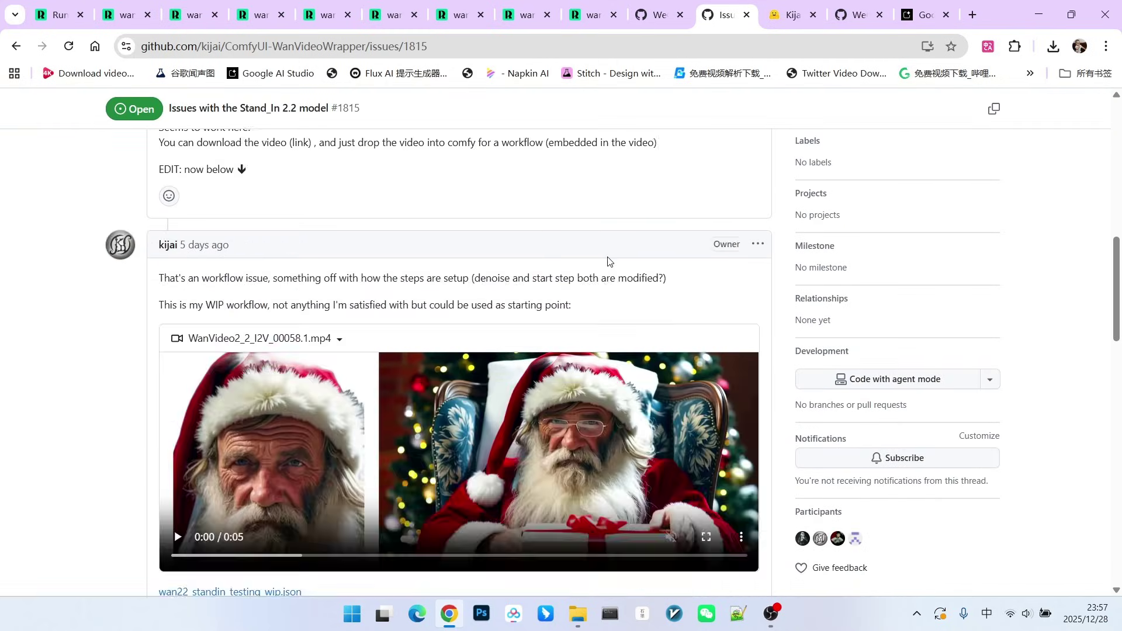
scroll(616, 245, down, 1)
scroll(461, 220, up, 1)
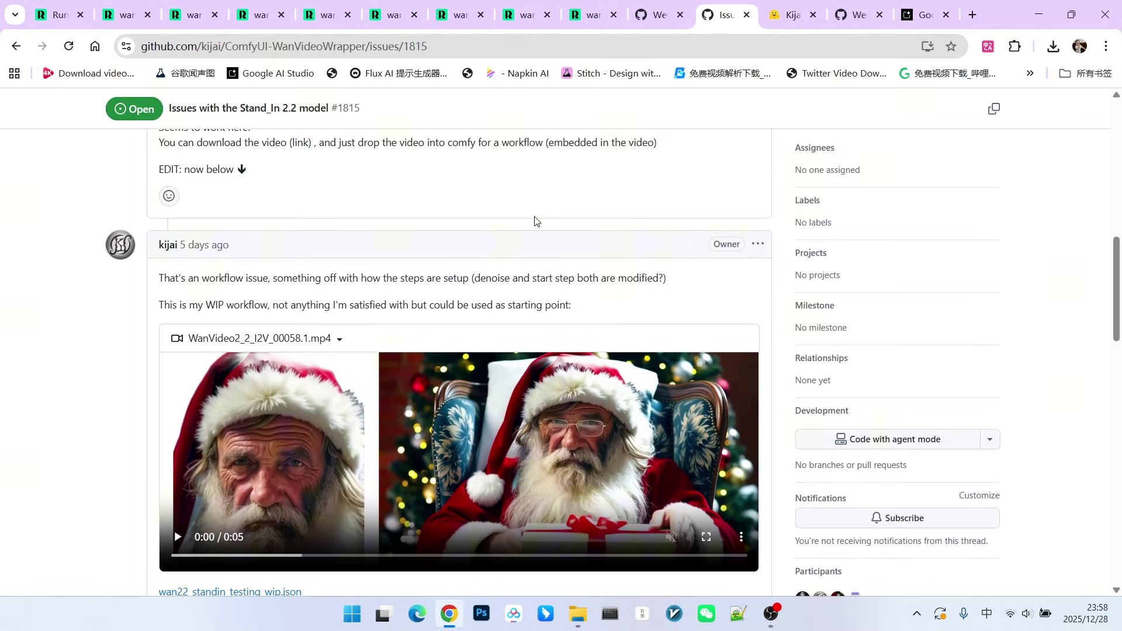
scroll(275, 180, down, 2)
scroll(360, 183, up, 1)
scroll(277, 282, down, 3)
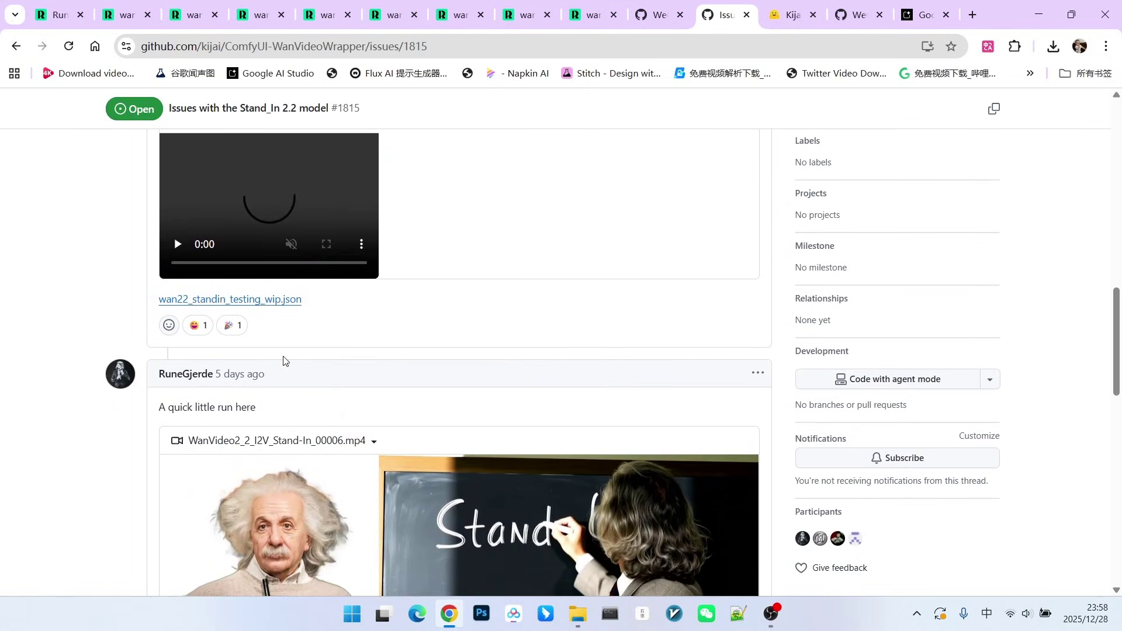
scroll(367, 313, up, 3)
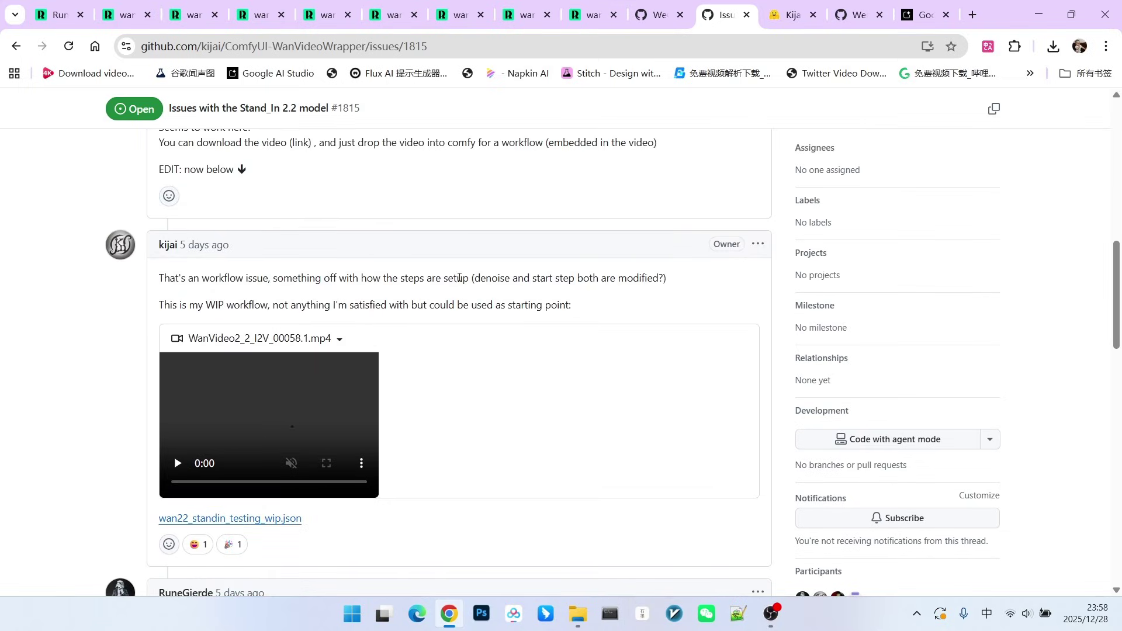
drag(367, 278, 556, 285)
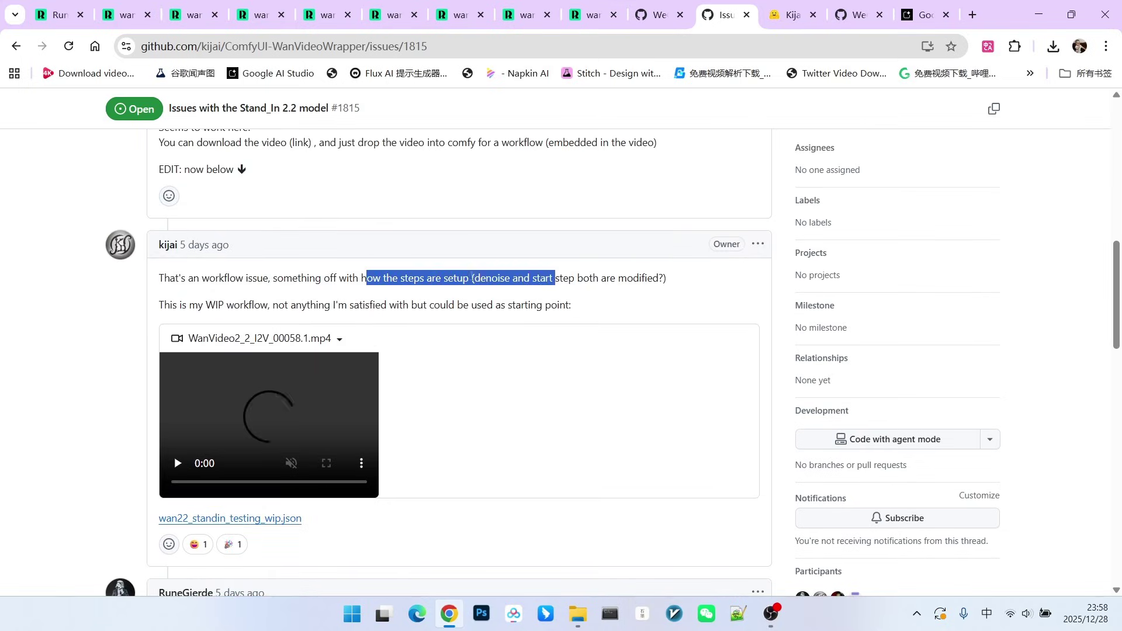
click(332, 267)
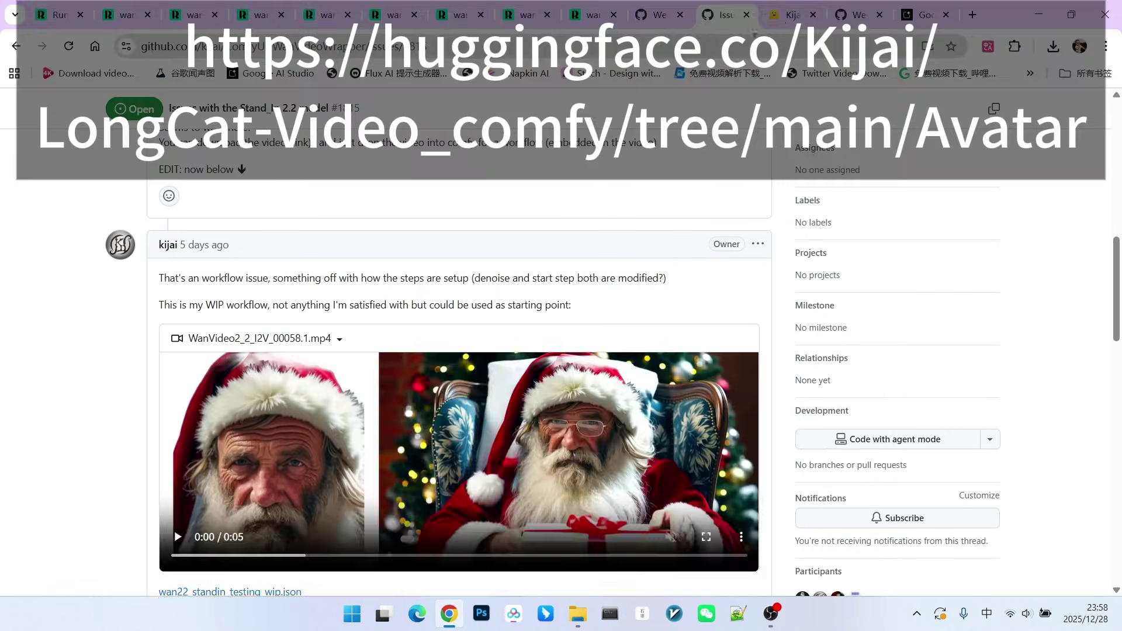
click(781, 19)
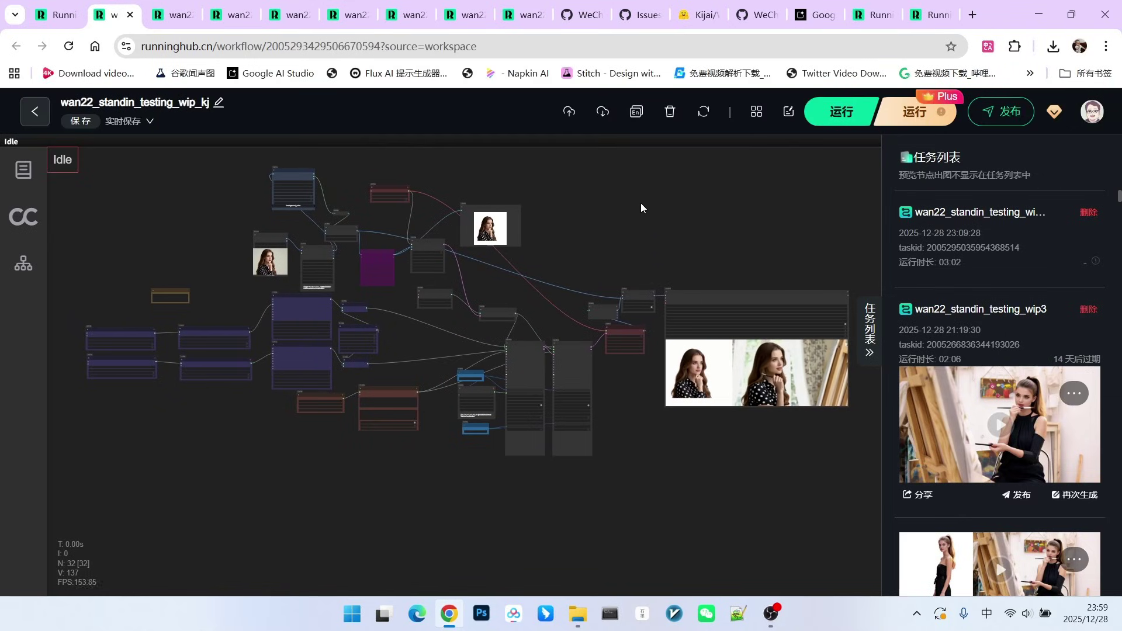
Examine the LoRA files and strengths in the WanVideo Lora Select nodes of the wan22_standin_testing_wip_kj workflow
scroll(714, 215, down, 1)
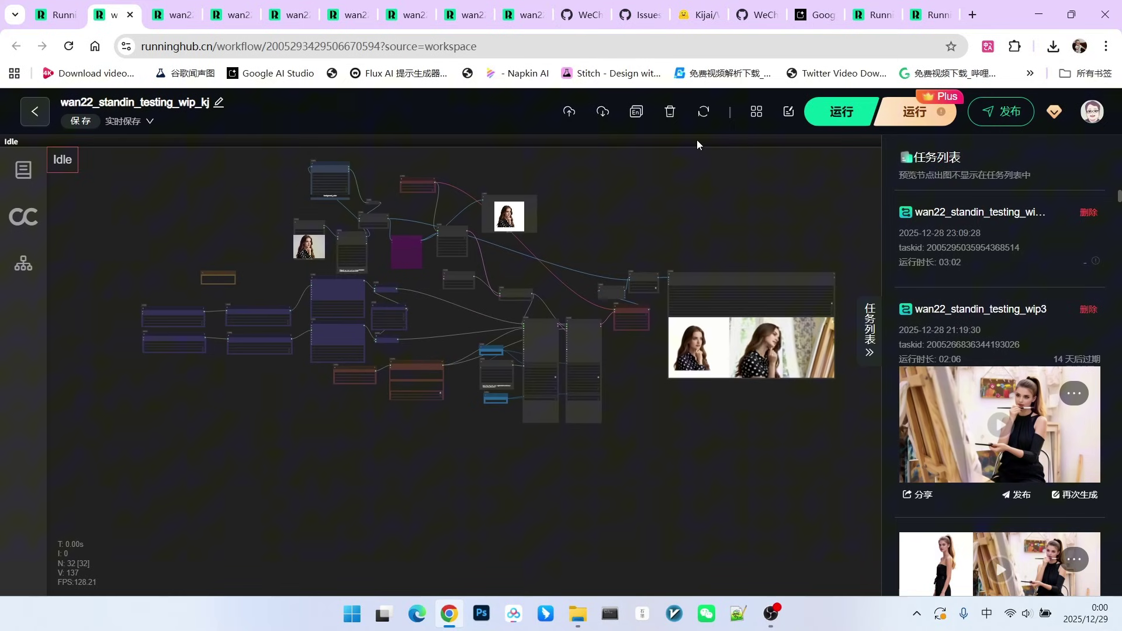
scroll(531, 267, up, 1)
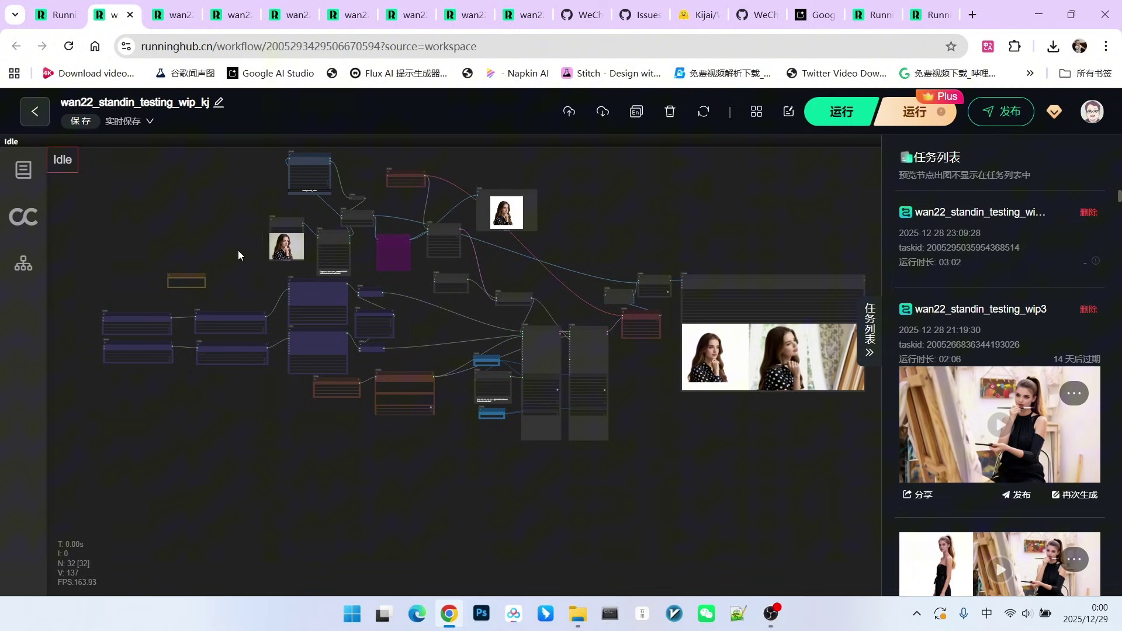
scroll(256, 300, up, 8)
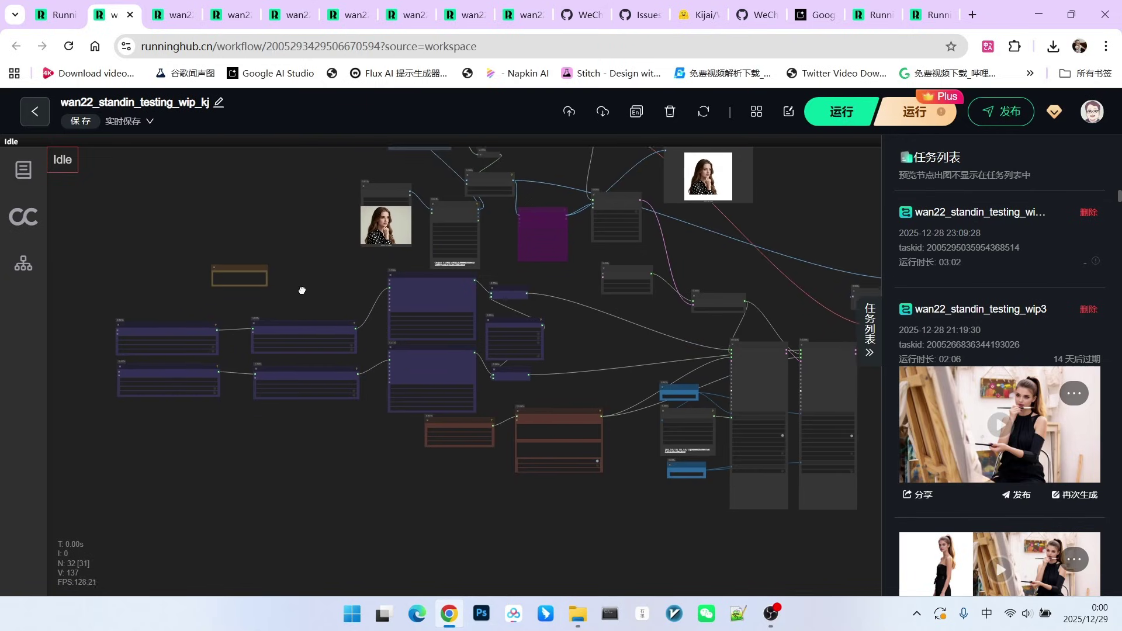
scroll(183, 358, up, 9)
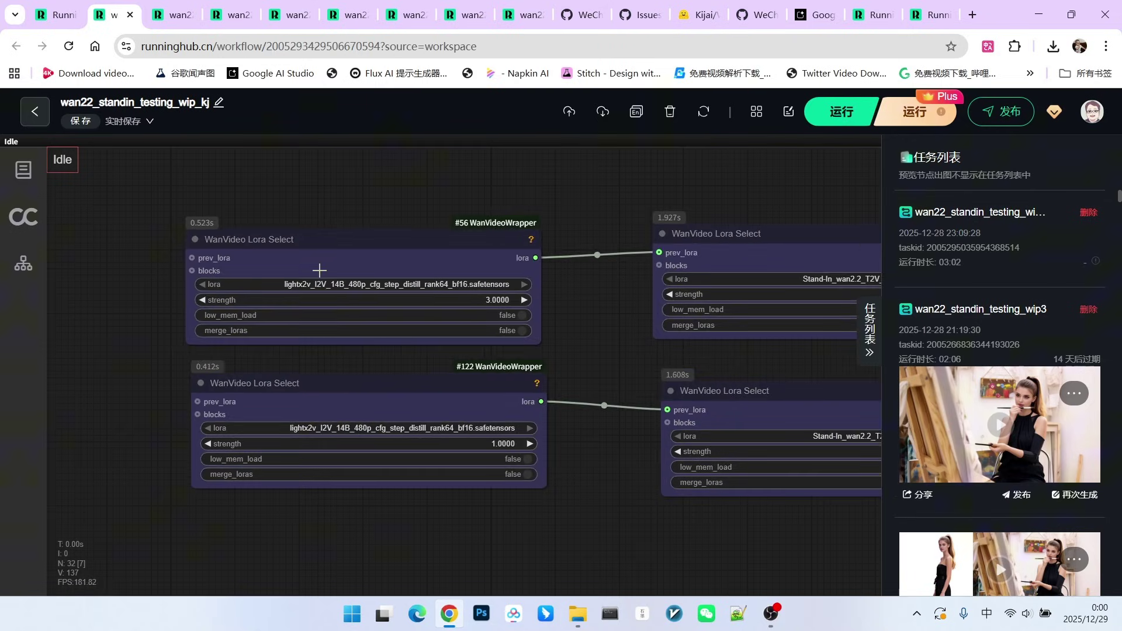
mouse_move(385, 247)
mouse_down()
mouse_move(302, 233)
mouse_move(397, 236)
mouse_up()
scroll(523, 286, up, 3)
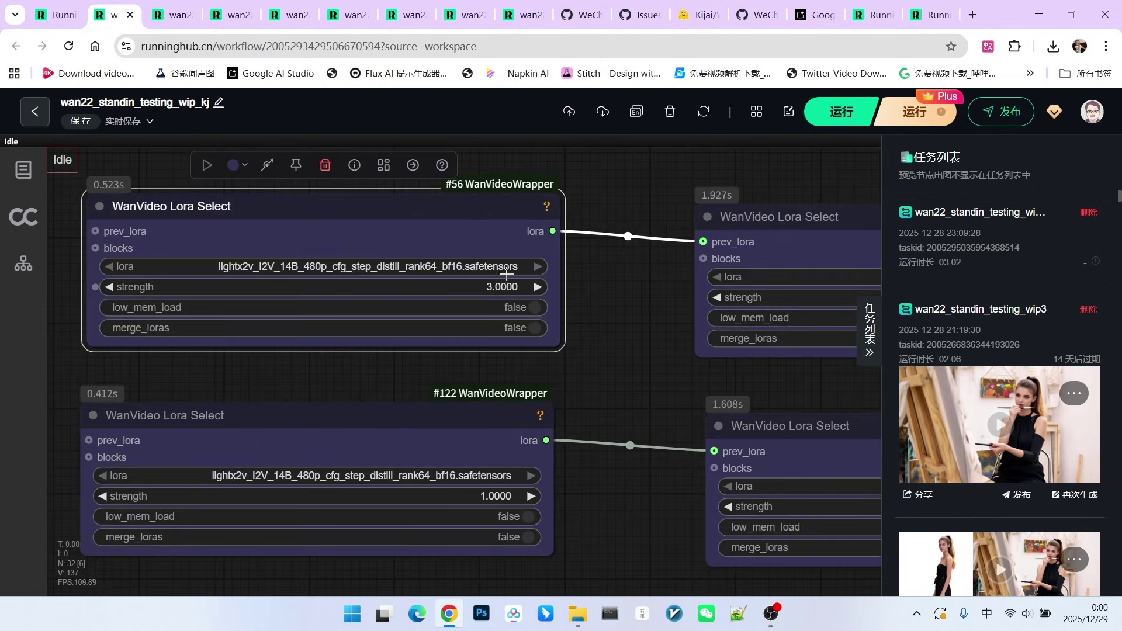
scroll(570, 321, down, 4)
drag(634, 318, 528, 314)
scroll(504, 313, down, 3)
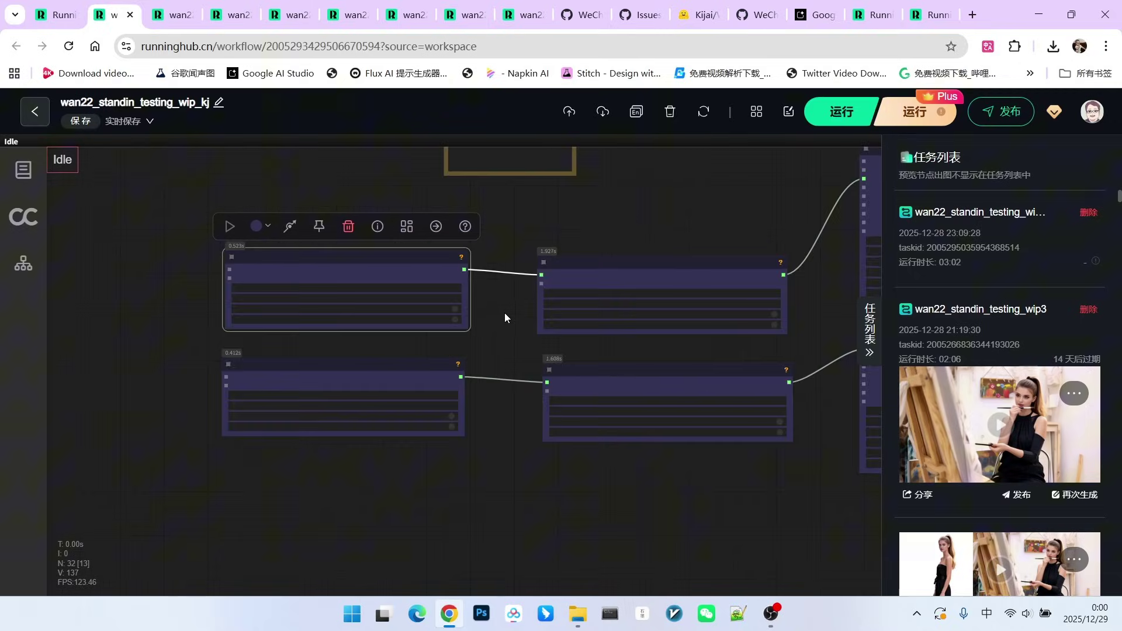
Look over the lightx2v LoRA nodes and the Stand-In LoRA nodes chained to them in the wan22_standin_testing_wip_kj workflow
scroll(500, 321, up, 2)
scroll(492, 351, down, 5)
scroll(444, 307, up, 5)
scroll(440, 307, up, 1)
mouse_move(350, 249)
mouse_down()
mouse_move(439, 248)
mouse_move(359, 228)
mouse_move(347, 238)
mouse_up()
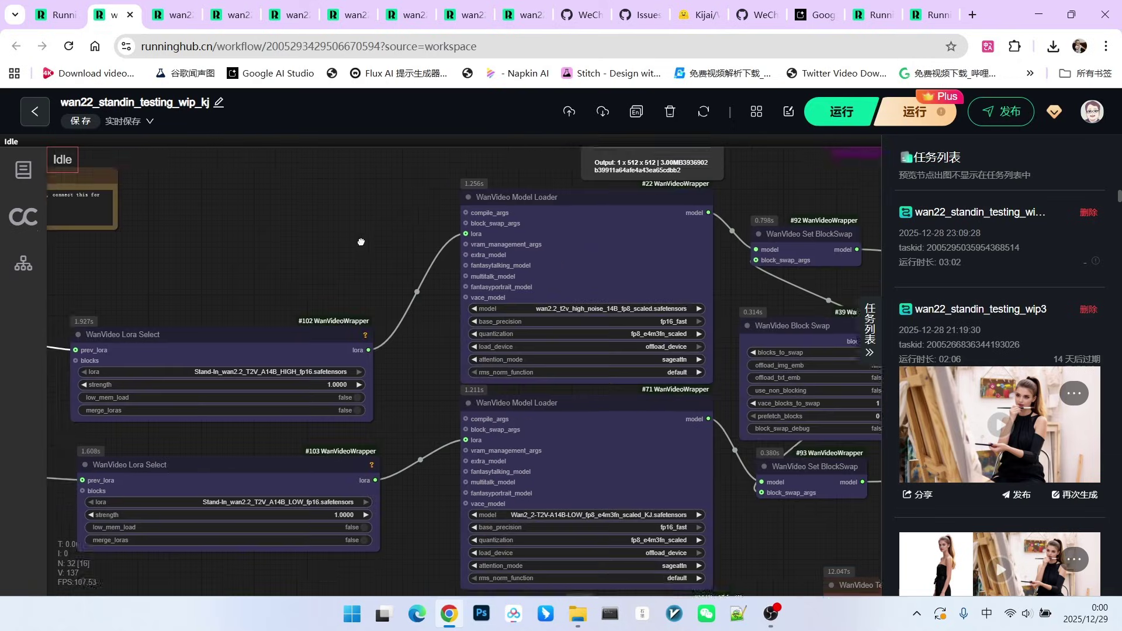
drag(361, 243, 351, 233)
scroll(651, 311, up, 2)
scroll(650, 311, up, 1)
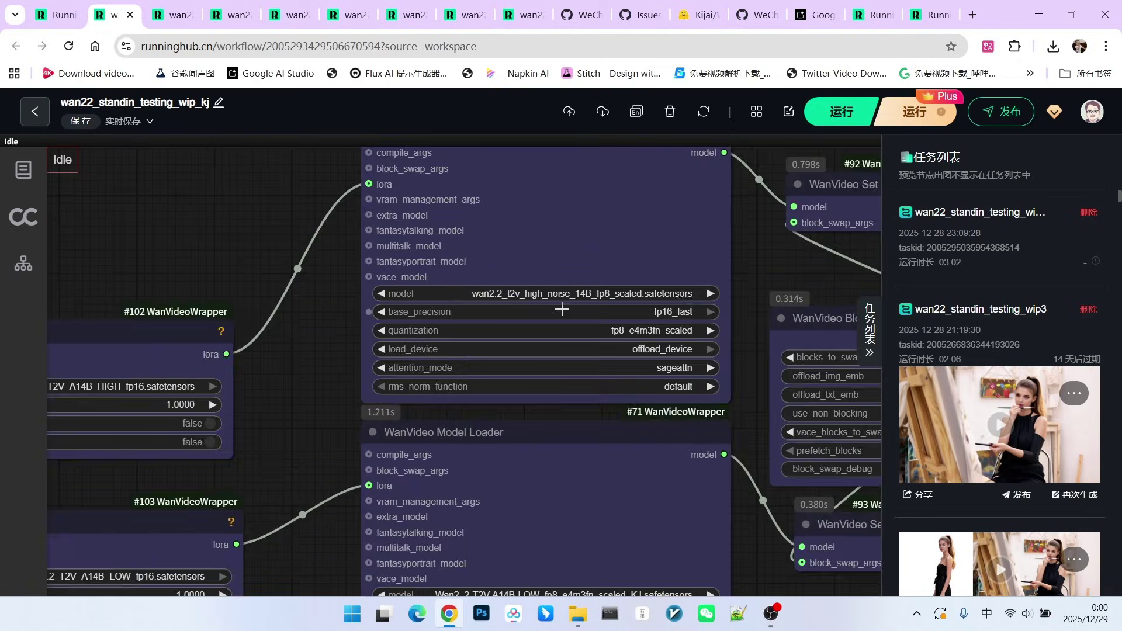
Examine the model files and precision settings of the high-noise and low-noise WanVideo Model Loader nodes
scroll(685, 343, down, 2)
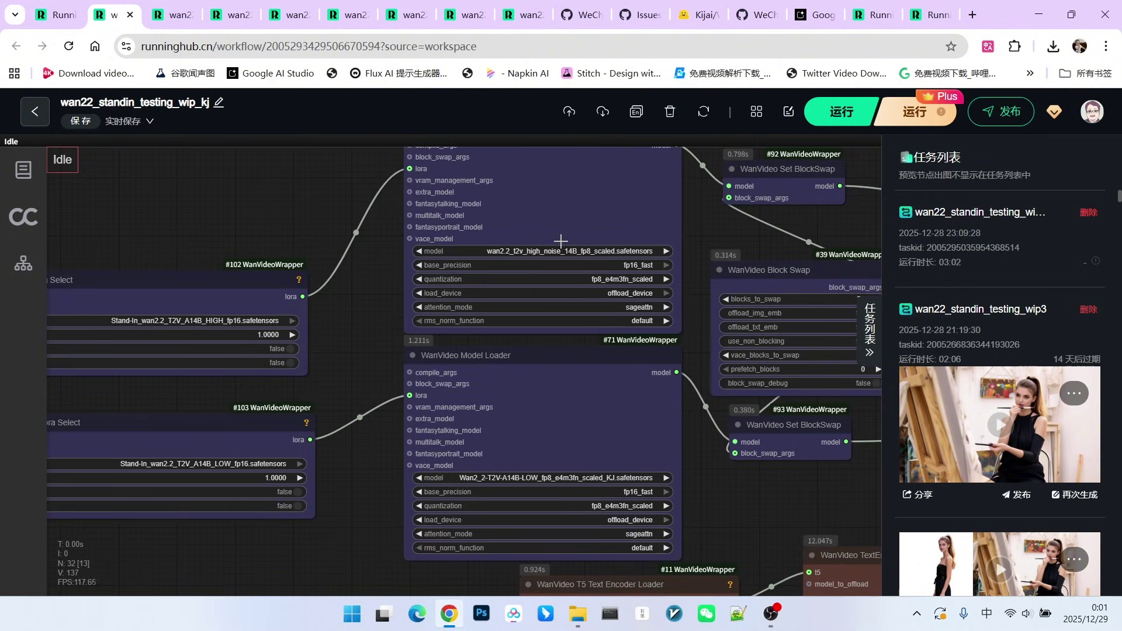
scroll(689, 292, up, 1)
scroll(552, 206, up, 5)
click(559, 205)
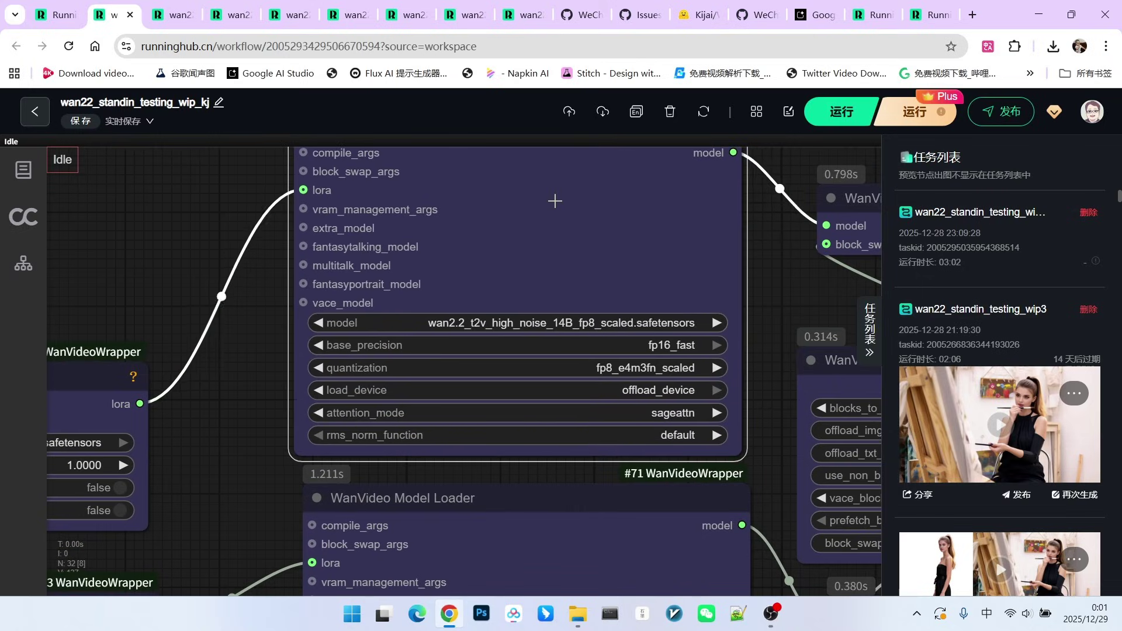
drag(771, 274, 764, 223)
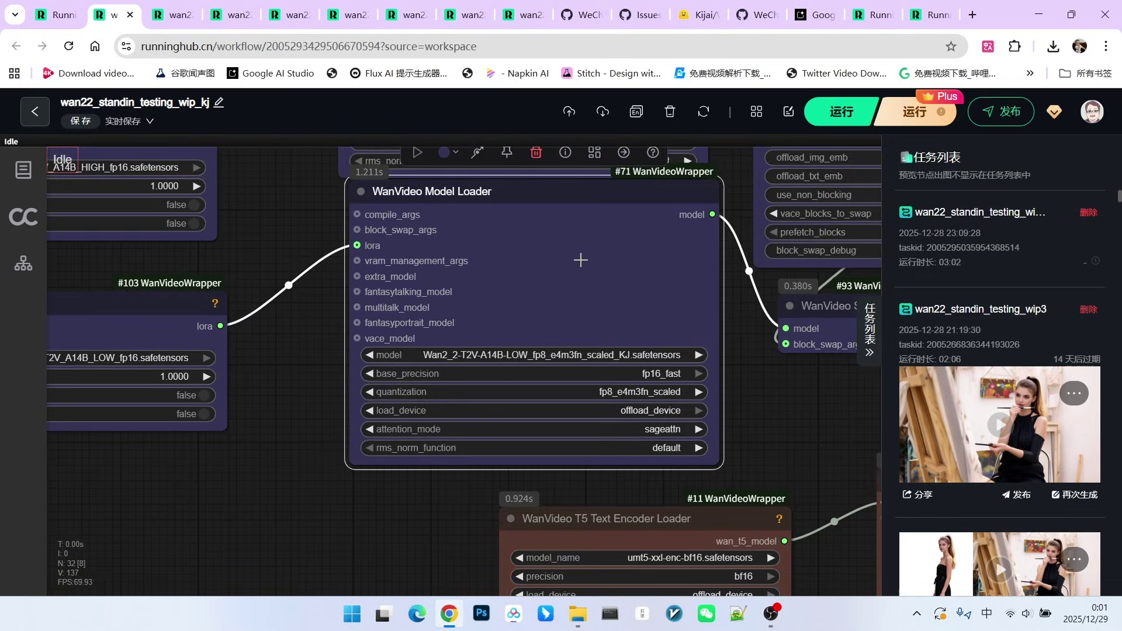
scroll(619, 385, down, 12)
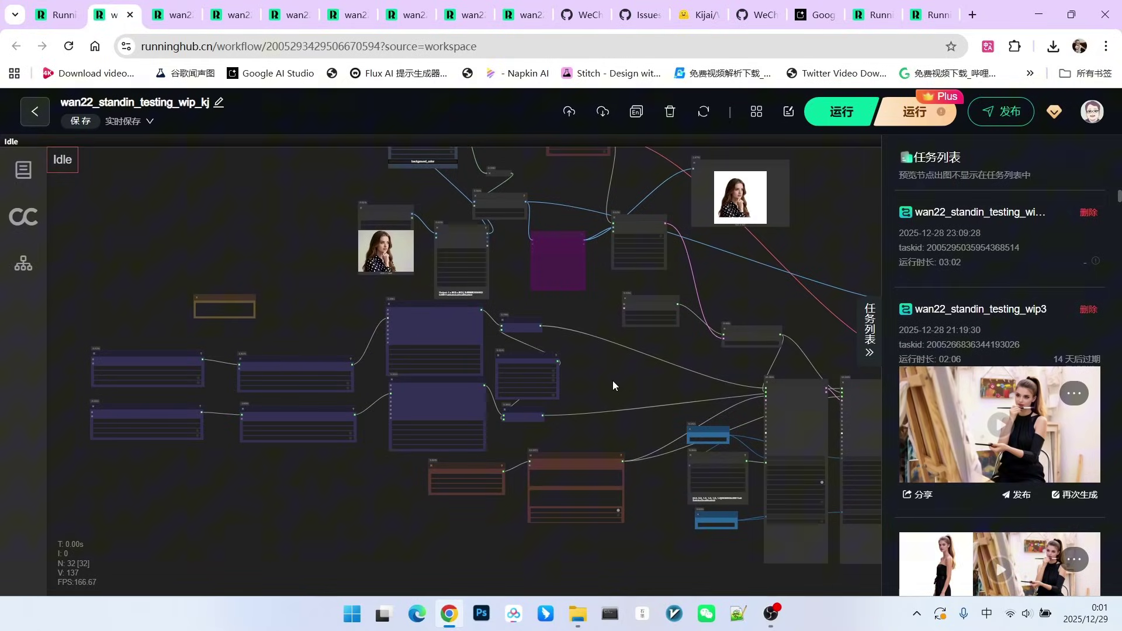
click(457, 385)
drag(459, 385, 452, 385)
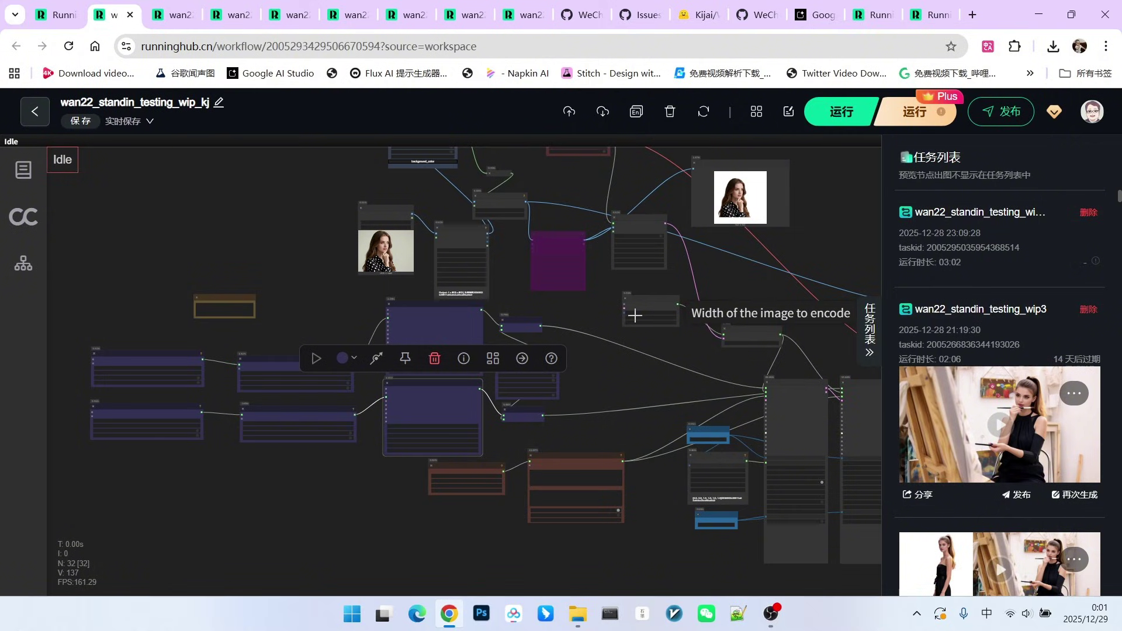
Switch to the wan22_standin_testing_wip workflow and examine the WanVideo Lora Select nodes in its model group
key(ctrl+7)
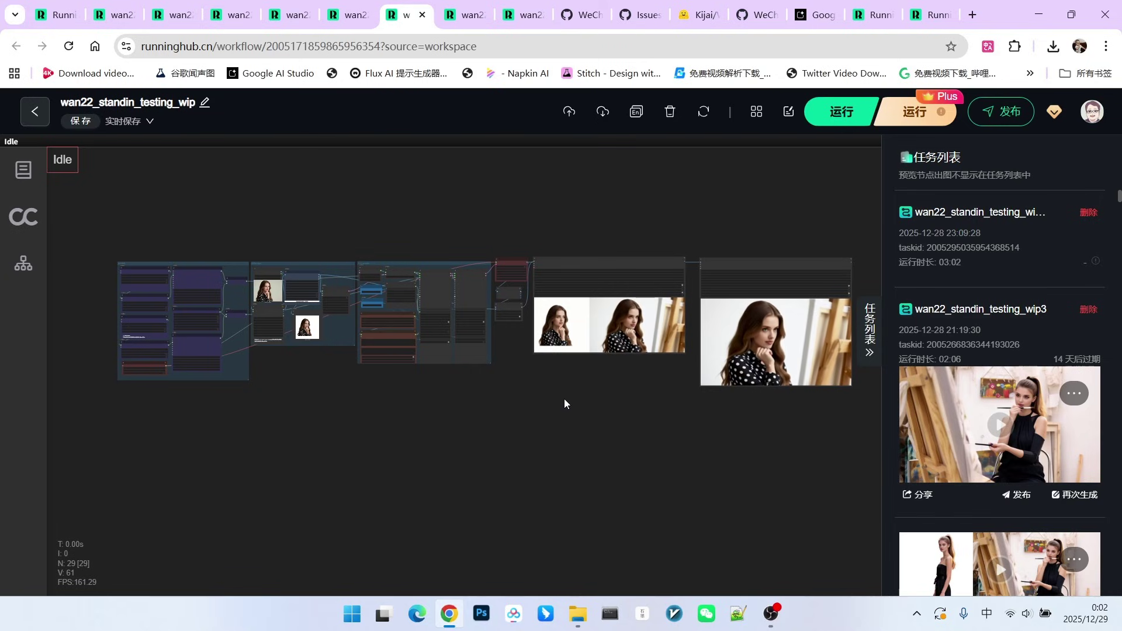
scroll(146, 251, up, 10)
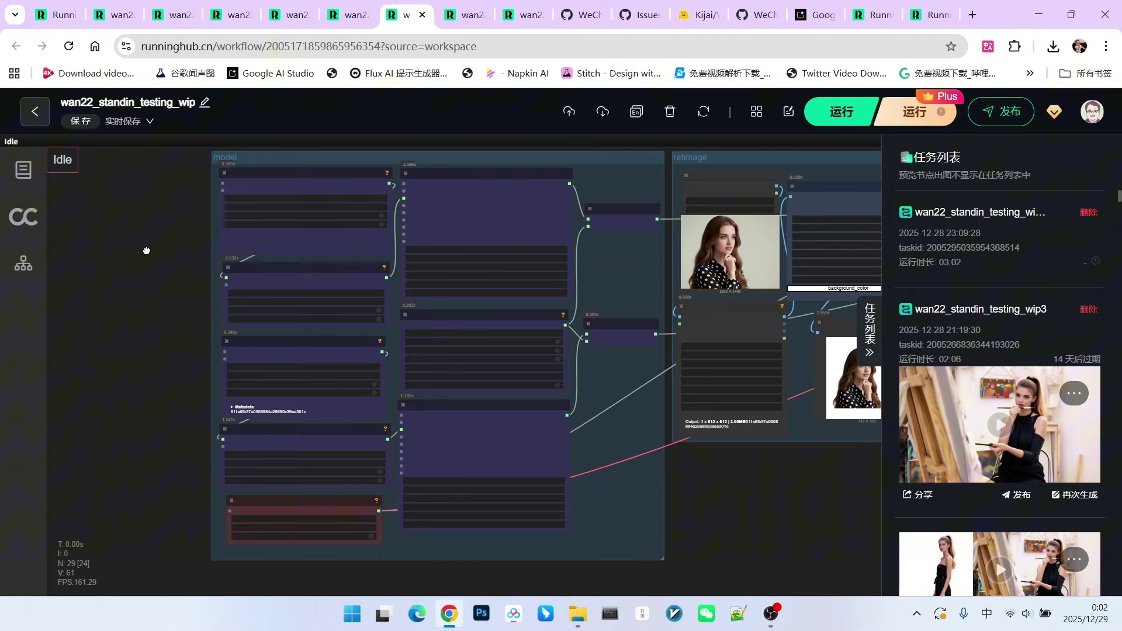
drag(162, 261, 193, 254)
scroll(184, 250, up, 5)
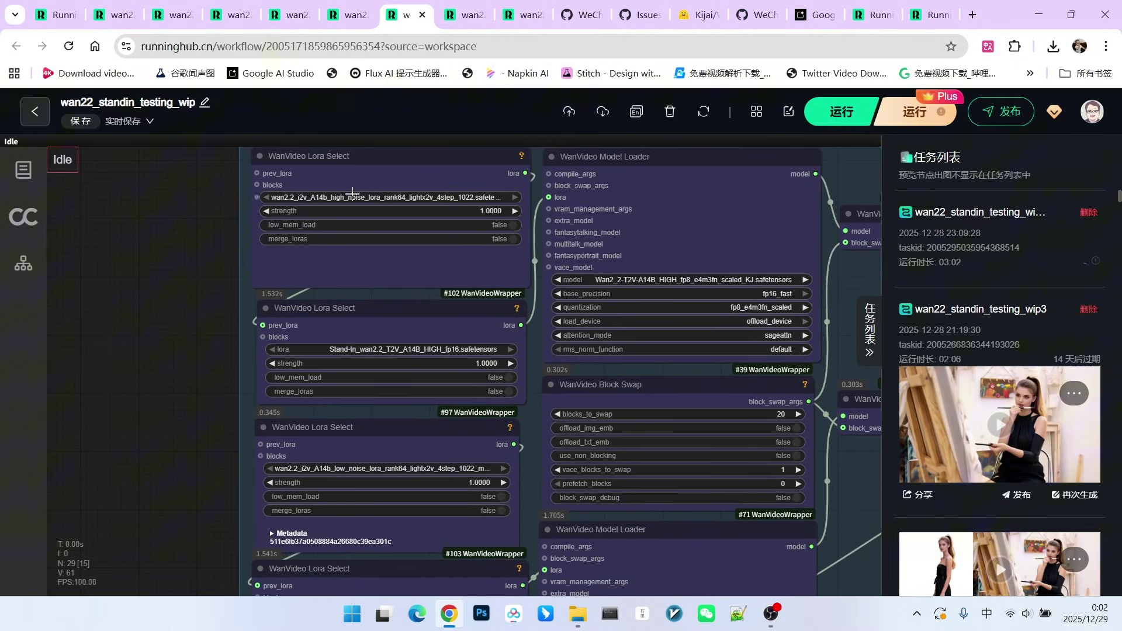
click(369, 180)
click(355, 457)
scroll(399, 239, up, 3)
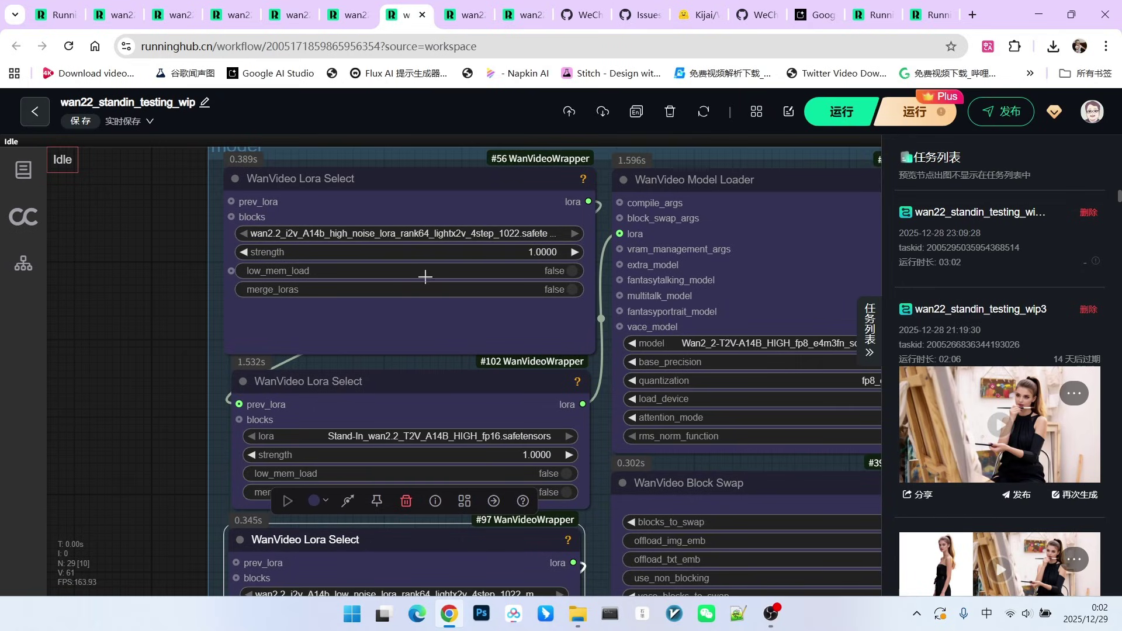
scroll(217, 308, down, 2)
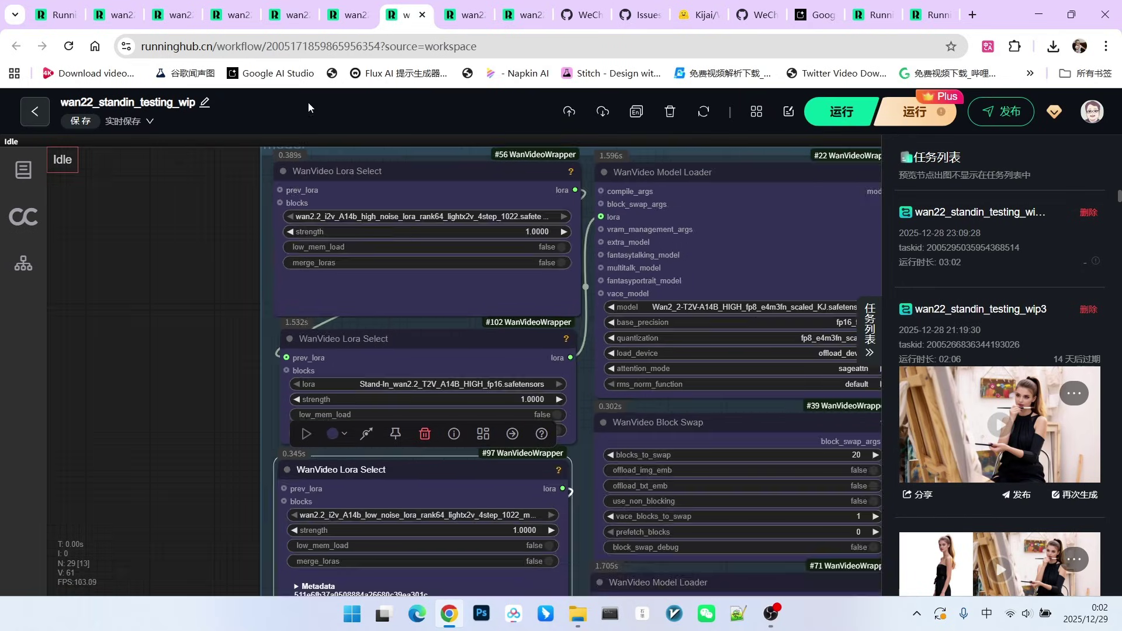
Examine the low-noise lightx2v and Stand-In LoRA nodes and the WanVideo VAE Loader below them
scroll(215, 248, down, 1)
drag(195, 334, 195, 270)
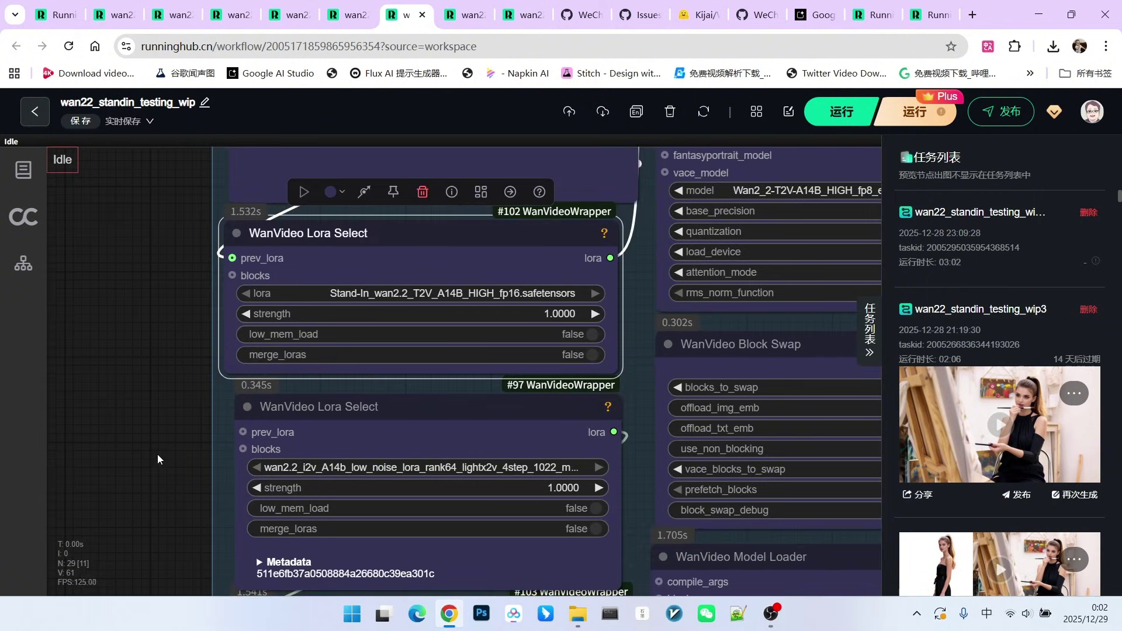
drag(157, 459, 195, 206)
click(404, 390)
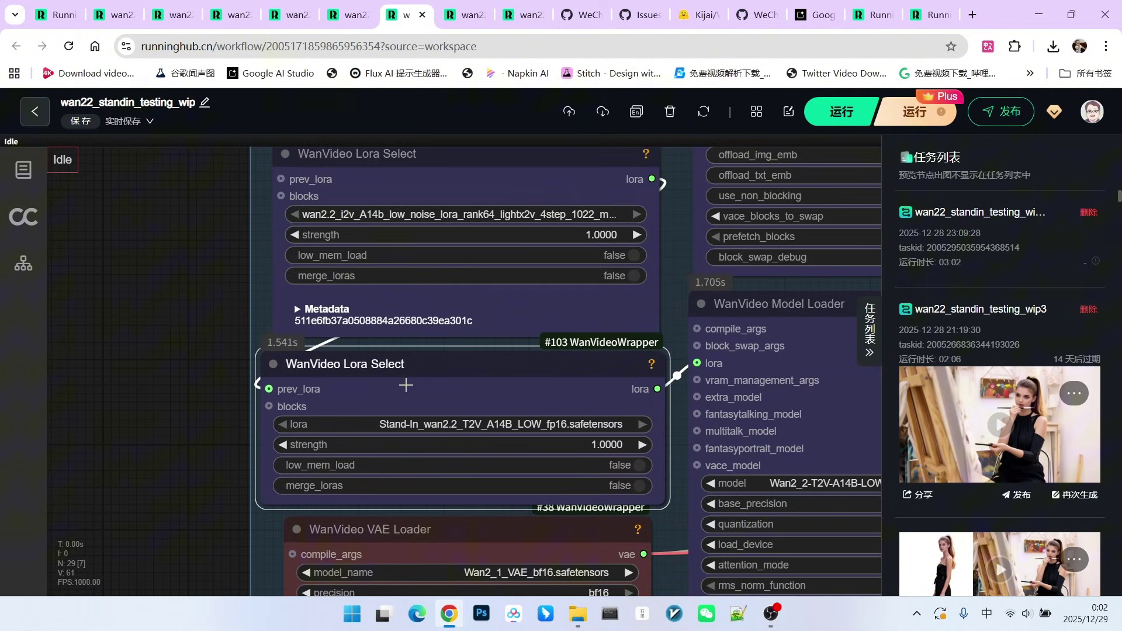
drag(156, 278, 148, 414)
mouse_move(462, 463)
mouse_down()
mouse_move(402, 466)
mouse_move(440, 456)
mouse_up()
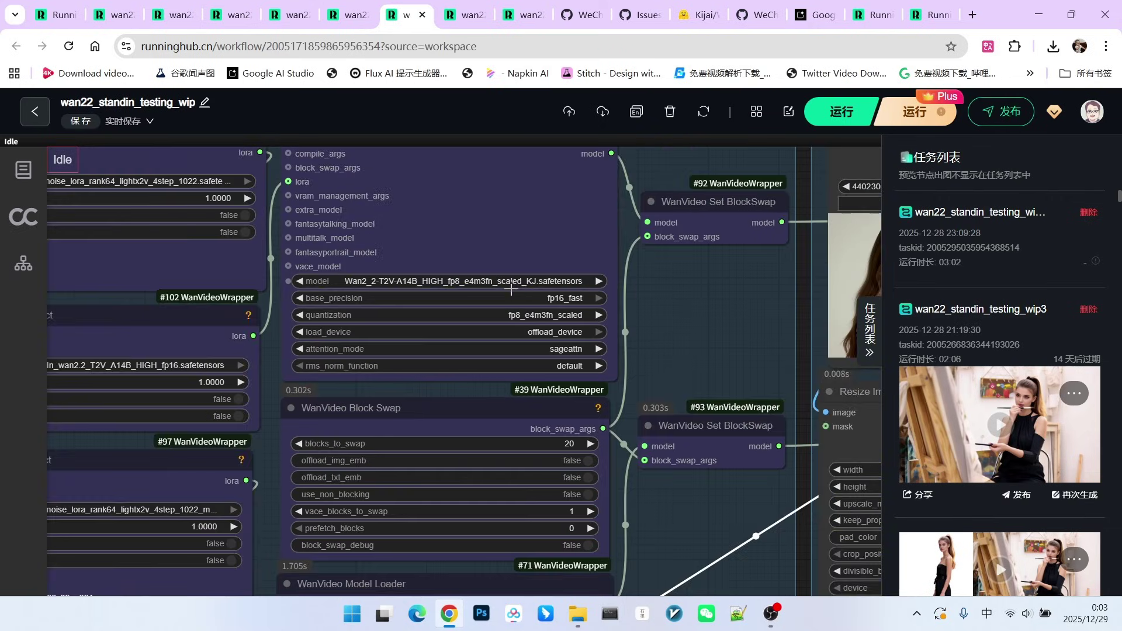
Review the HIGH and LOW WanVideo Model Loader nodes and the Block Swap node of the model group
scroll(511, 285, up, 1)
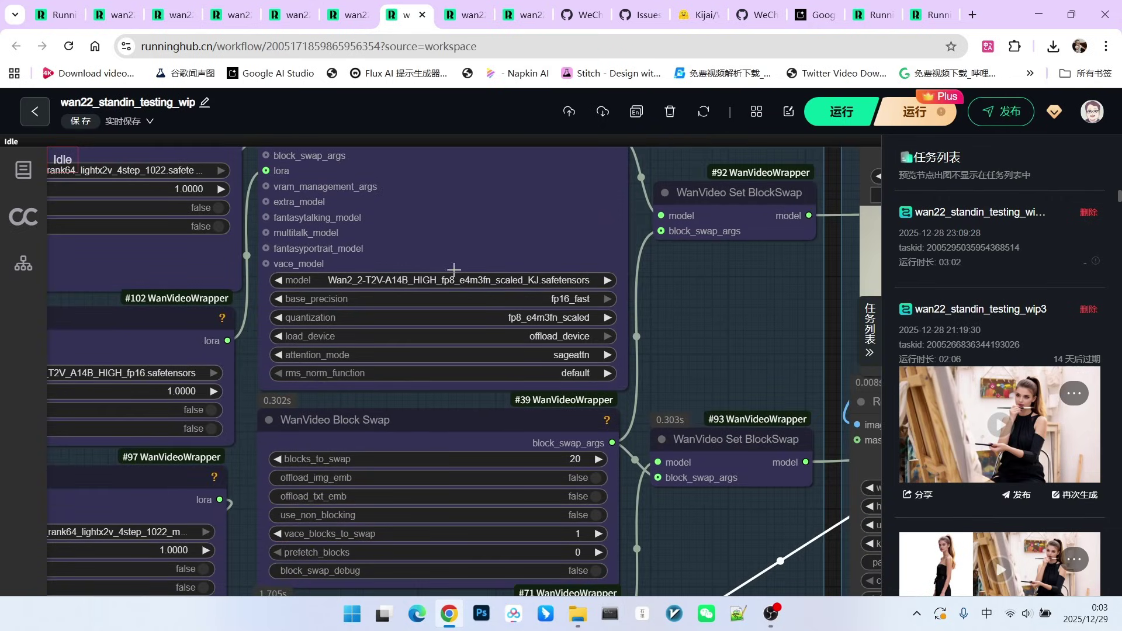
scroll(491, 249, down, 6)
scroll(495, 491, down, 2)
drag(495, 491, 489, 398)
scroll(478, 378, up, 4)
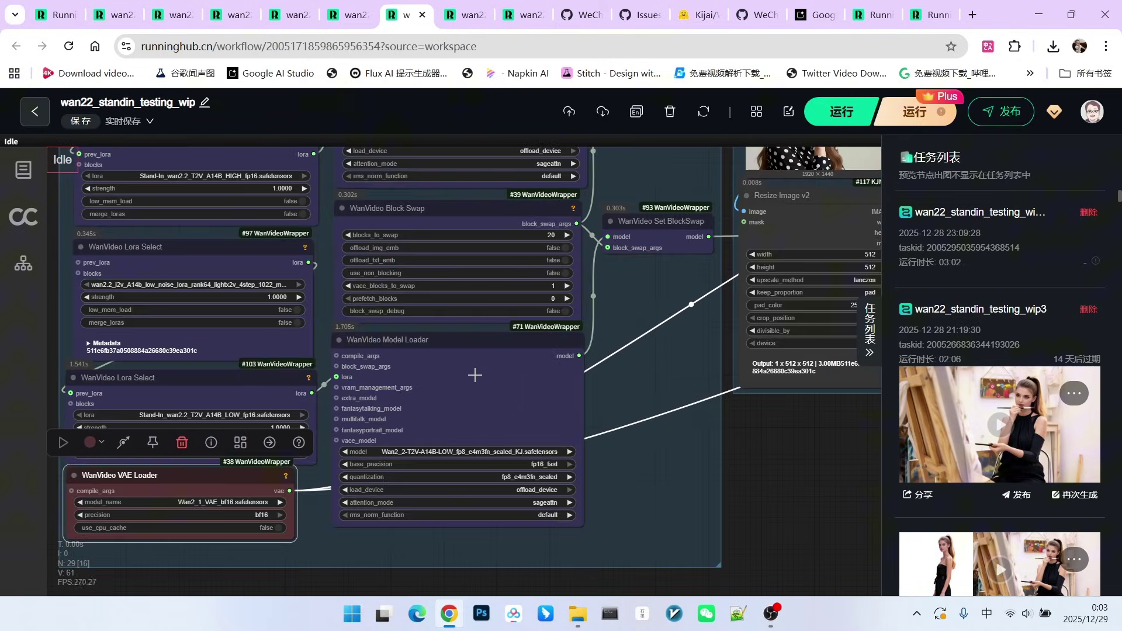
scroll(497, 406, down, 5)
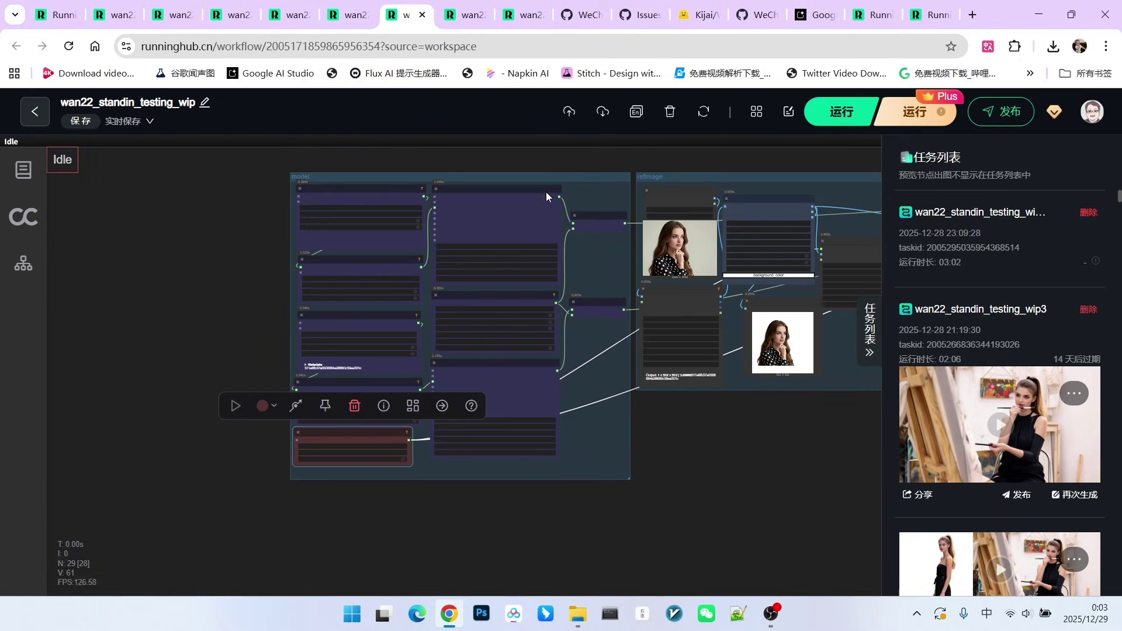
Look over the refimage group, from the loaded reference portrait to the WanVideo Encode node
drag(695, 443, 623, 445)
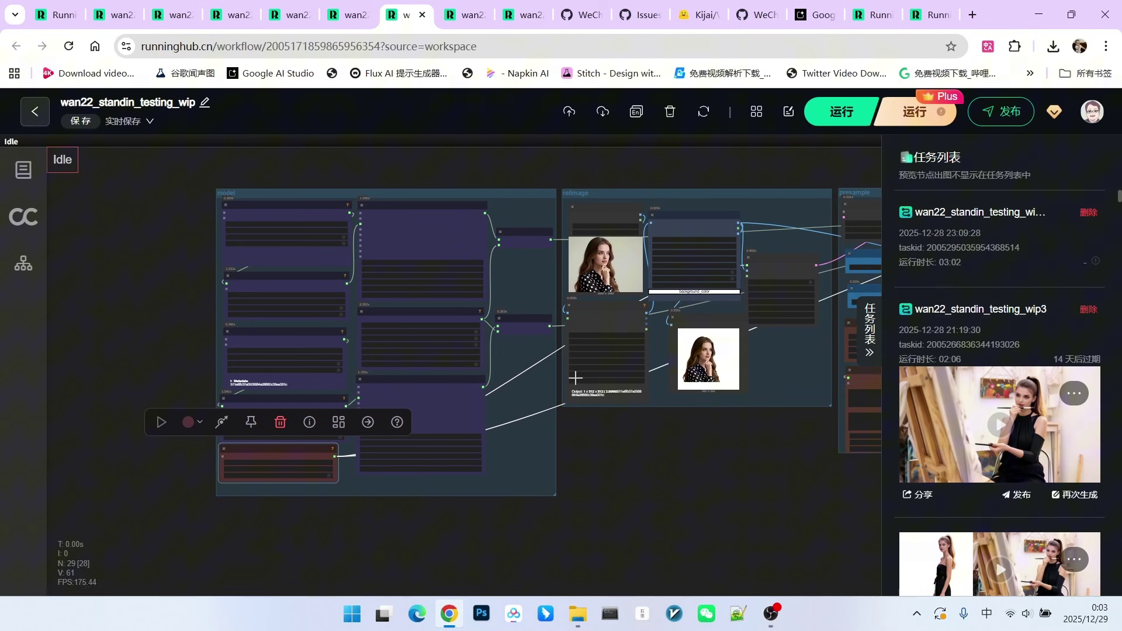
scroll(534, 290, up, 6)
drag(488, 321, 514, 236)
drag(775, 476, 519, 561)
drag(668, 546, 616, 569)
scroll(707, 429, up, 2)
drag(707, 430, 713, 478)
scroll(557, 234, down, 1)
scroll(454, 318, down, 1)
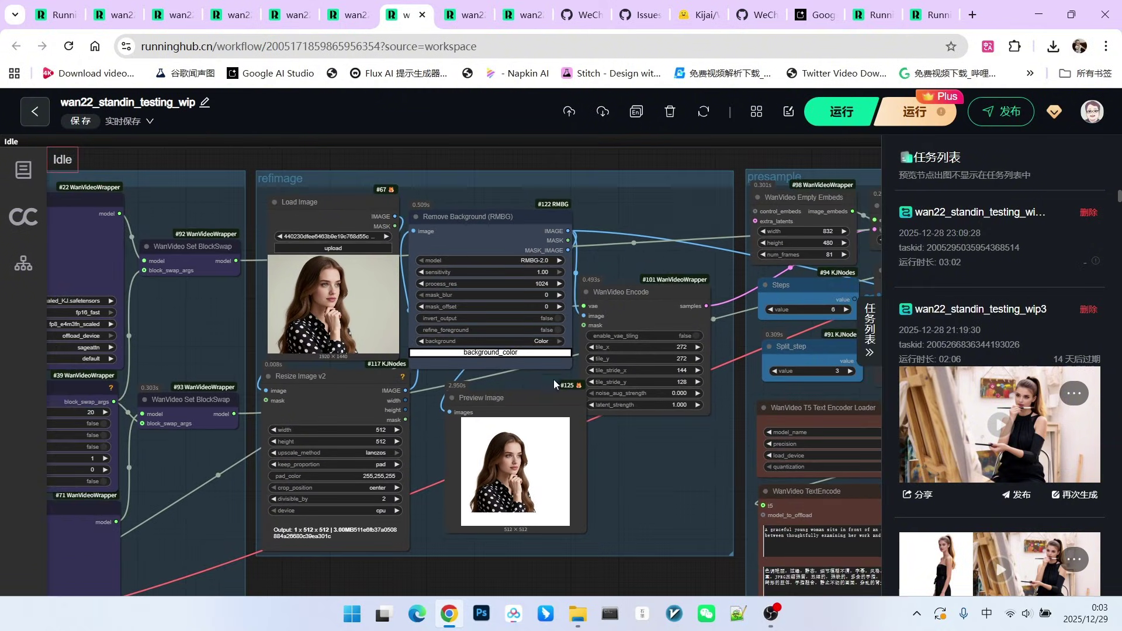
Examine the Load Image node and the Remove Background (RMBG) node's background color settings
drag(494, 215, 497, 208)
scroll(292, 233, up, 5)
drag(375, 225, 376, 192)
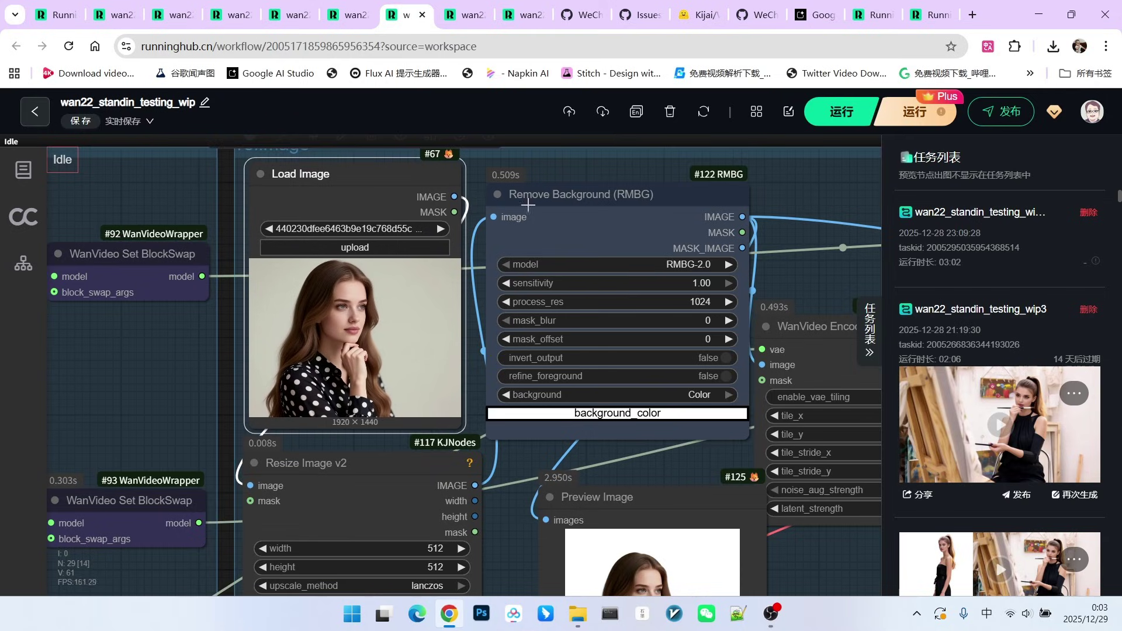
drag(529, 199, 518, 194)
drag(813, 275, 712, 197)
scroll(489, 331, up, 2)
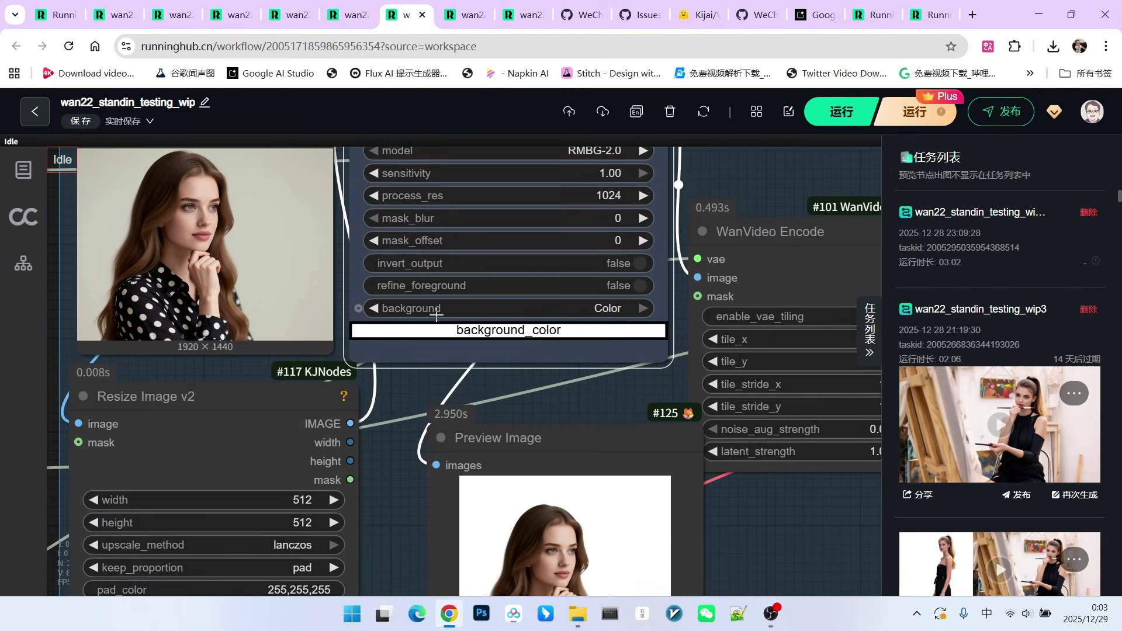
scroll(536, 320, down, 2)
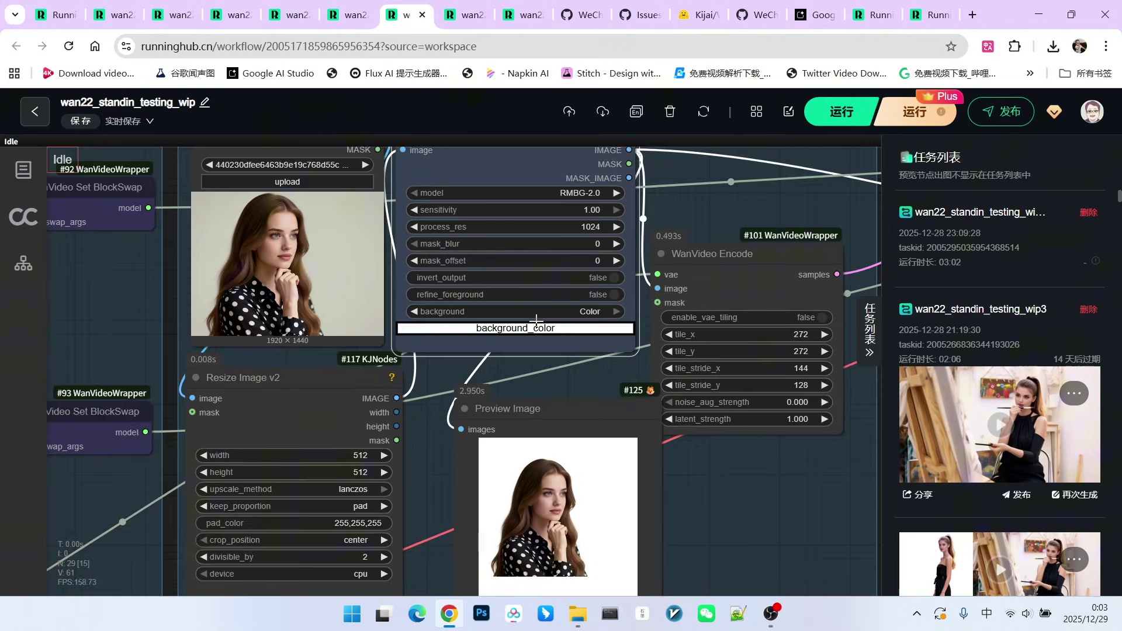
Examine the Resize Image v2 settings and the white-background portrait in the Preview Image node
drag(412, 471, 434, 374)
scroll(439, 374, up, 1)
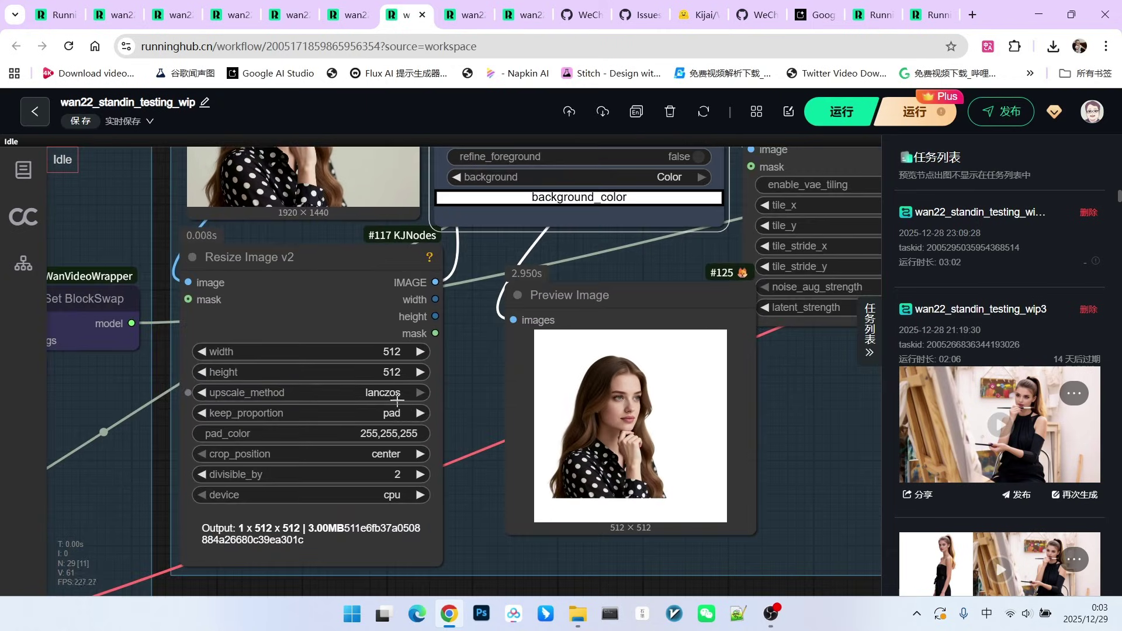
scroll(458, 366, down, 2)
scroll(420, 364, up, 2)
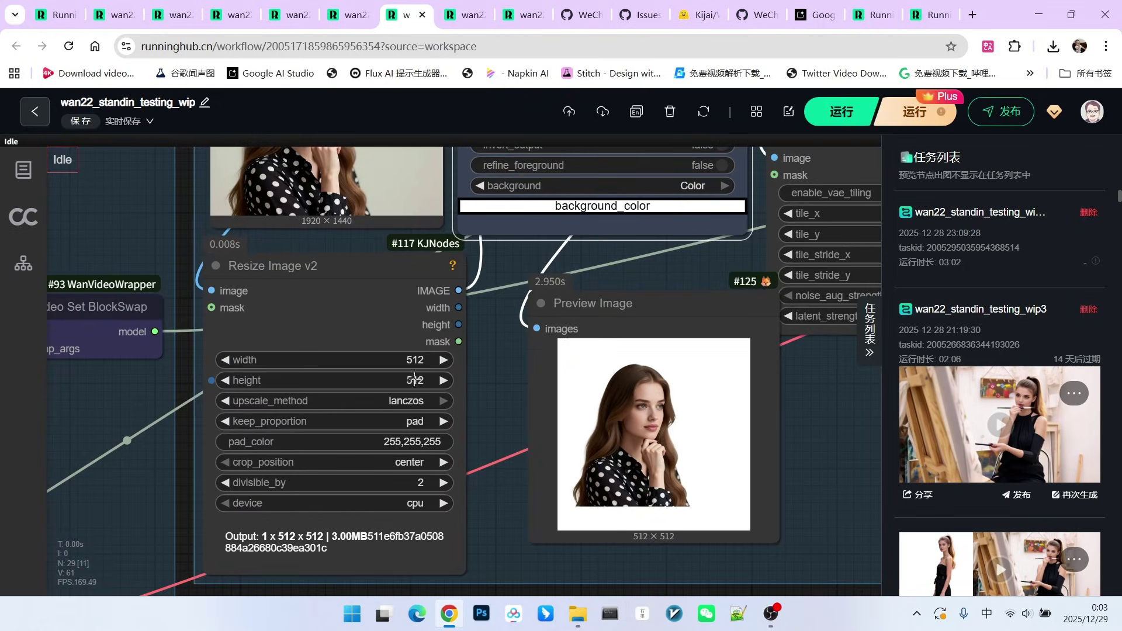
scroll(419, 319, down, 2)
scroll(745, 412, up, 5)
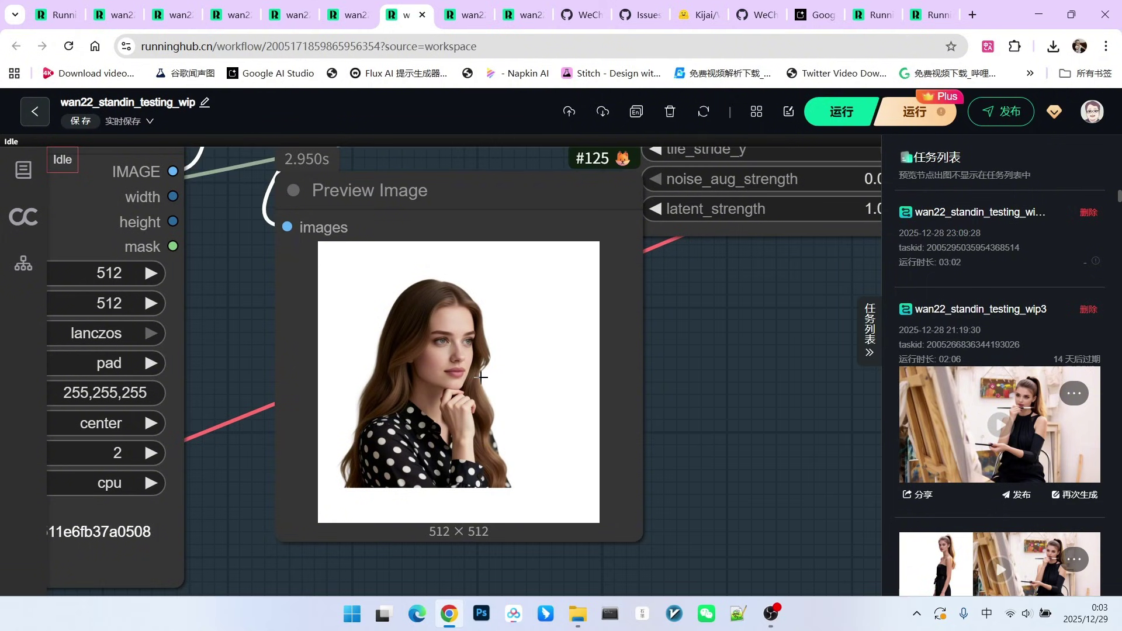
Examine the WanVideo Encode node's inputs, tiling settings and samples output in the refimage group
scroll(481, 377, down, 2)
drag(713, 298, 475, 509)
scroll(550, 209, up, 1)
drag(488, 205, 491, 175)
drag(552, 508, 549, 580)
drag(517, 259, 524, 202)
drag(440, 504, 402, 567)
scroll(536, 253, down, 2)
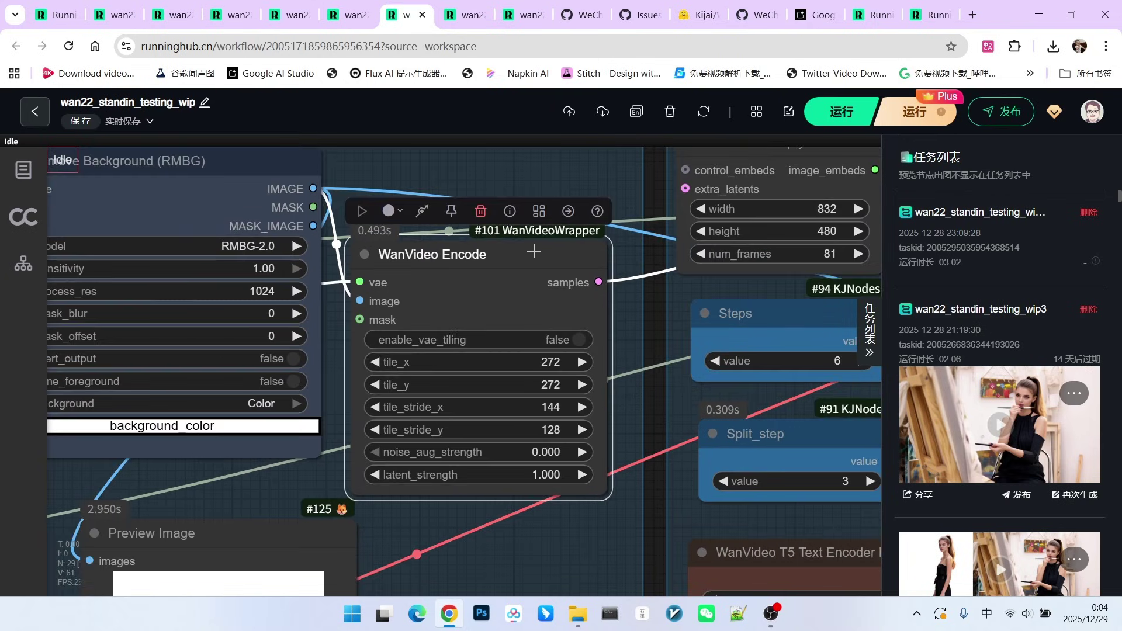
scroll(532, 272, down, 2)
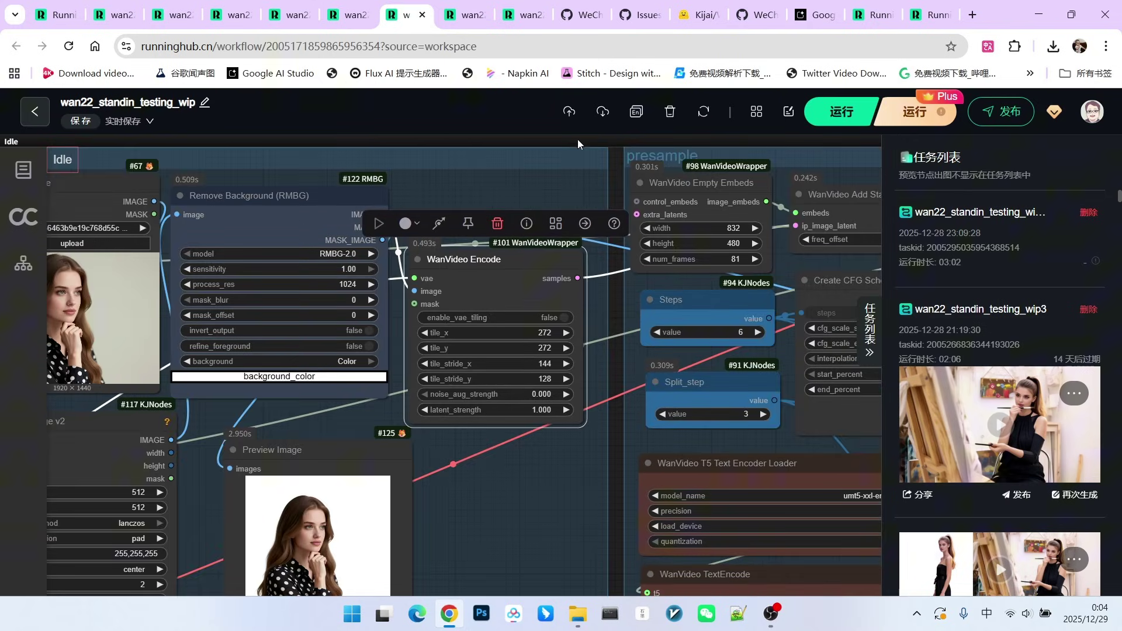
Inspect the WanVideo Add StandIn Latent node in the presample group
drag(615, 174, 437, 276)
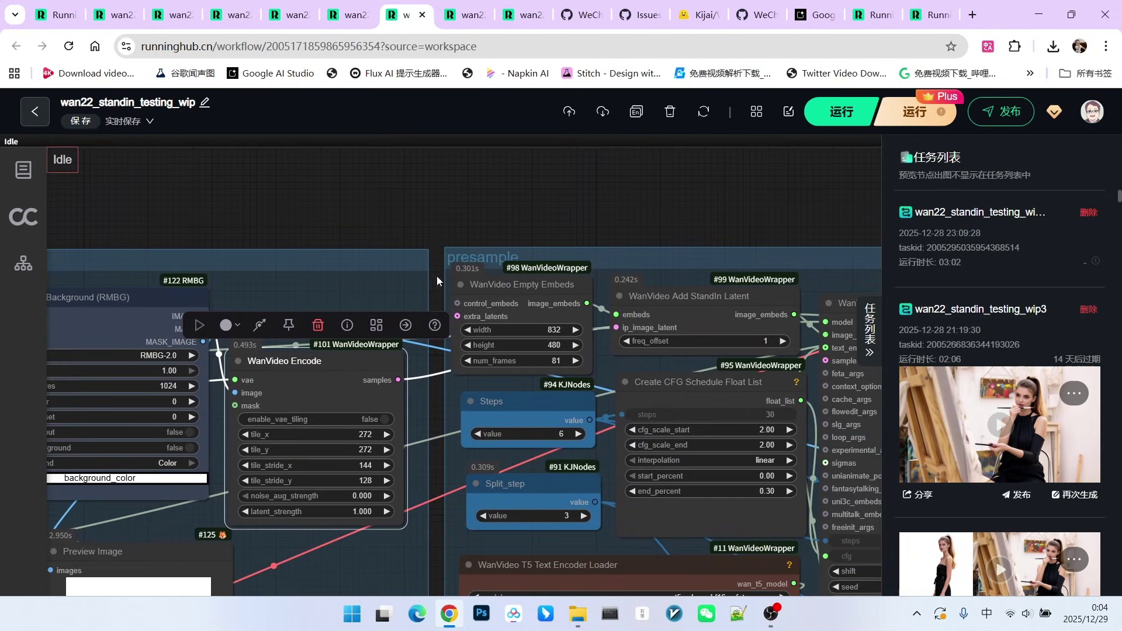
click(700, 295)
scroll(704, 298, up, 3)
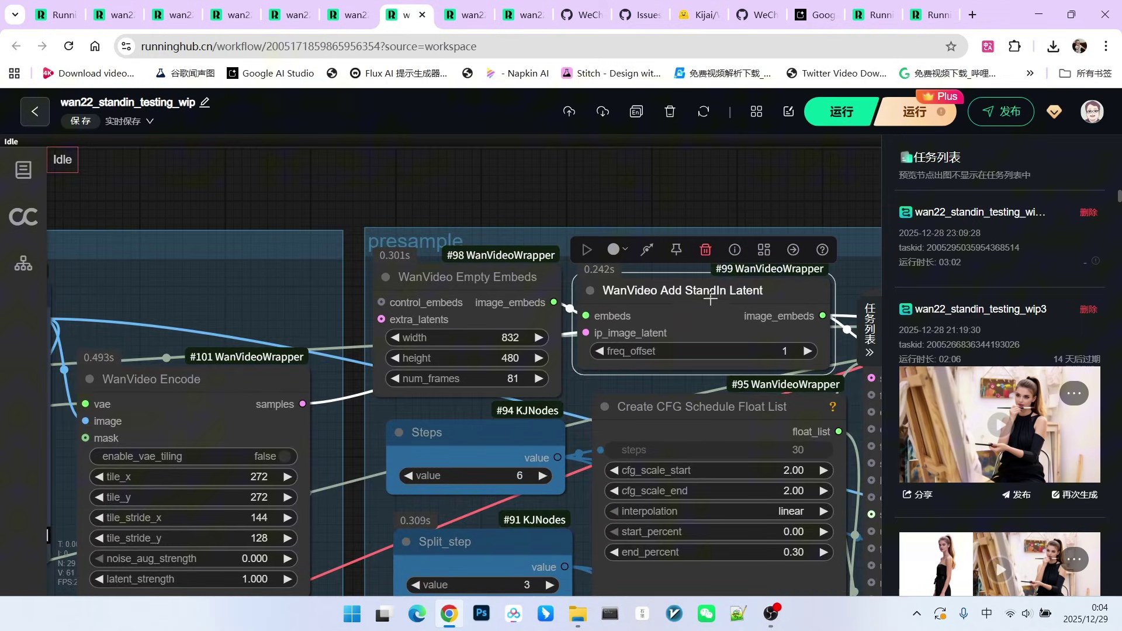
drag(738, 296, 742, 295)
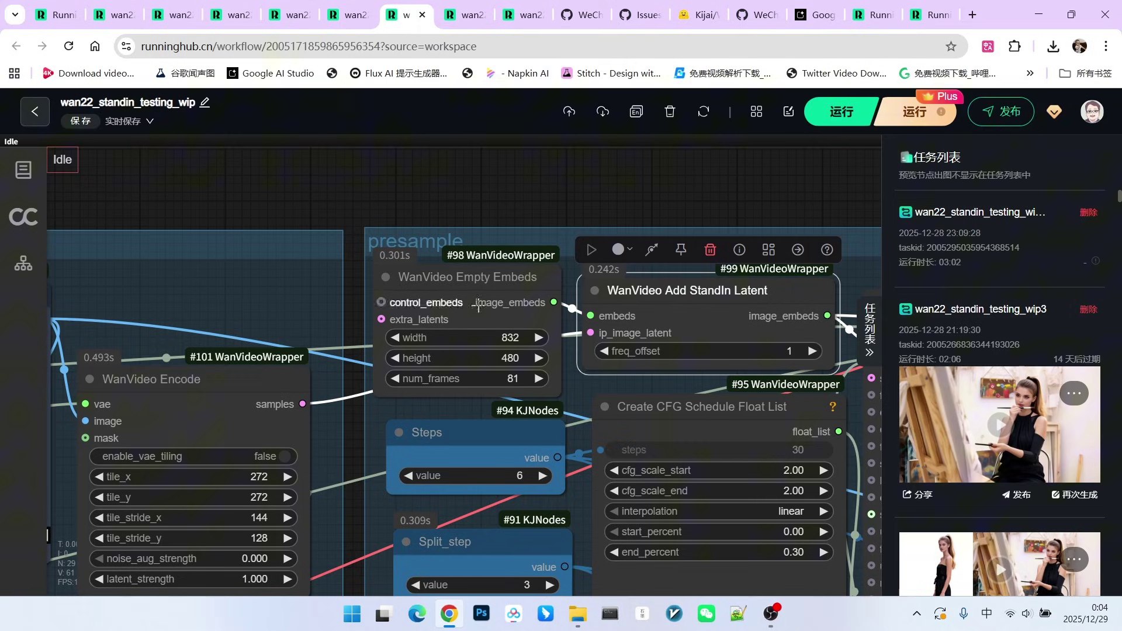
Move the WanVideo Empty Embeds node above the presample group to expose its link to WanVideo Add StandIn Latent
drag(478, 282, 443, 137)
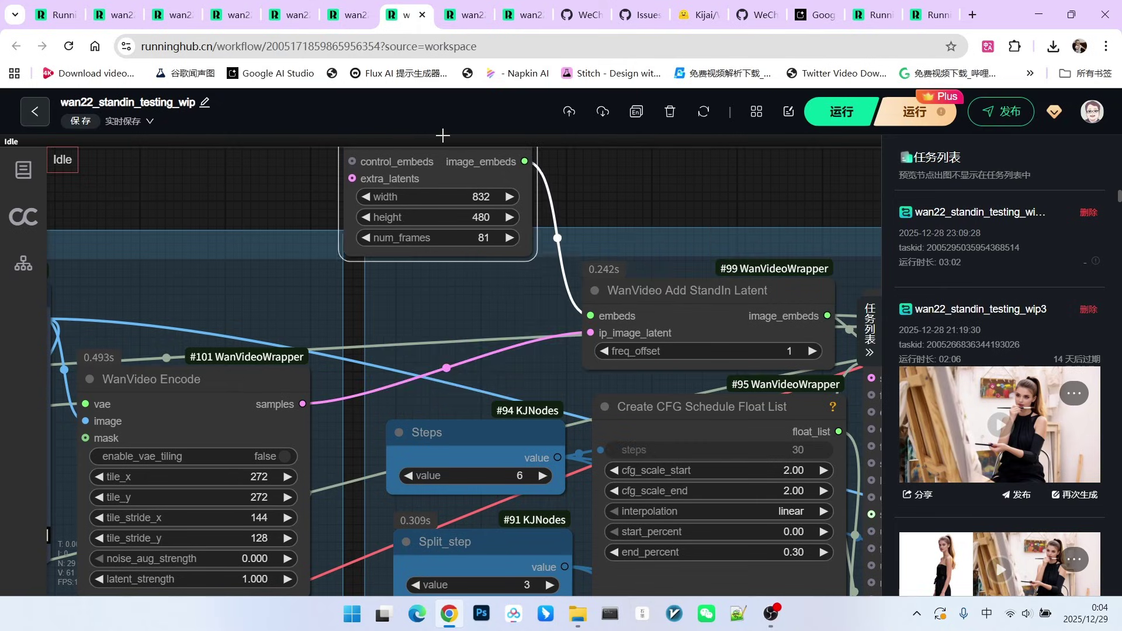
drag(618, 192, 654, 364)
drag(510, 308, 499, 262)
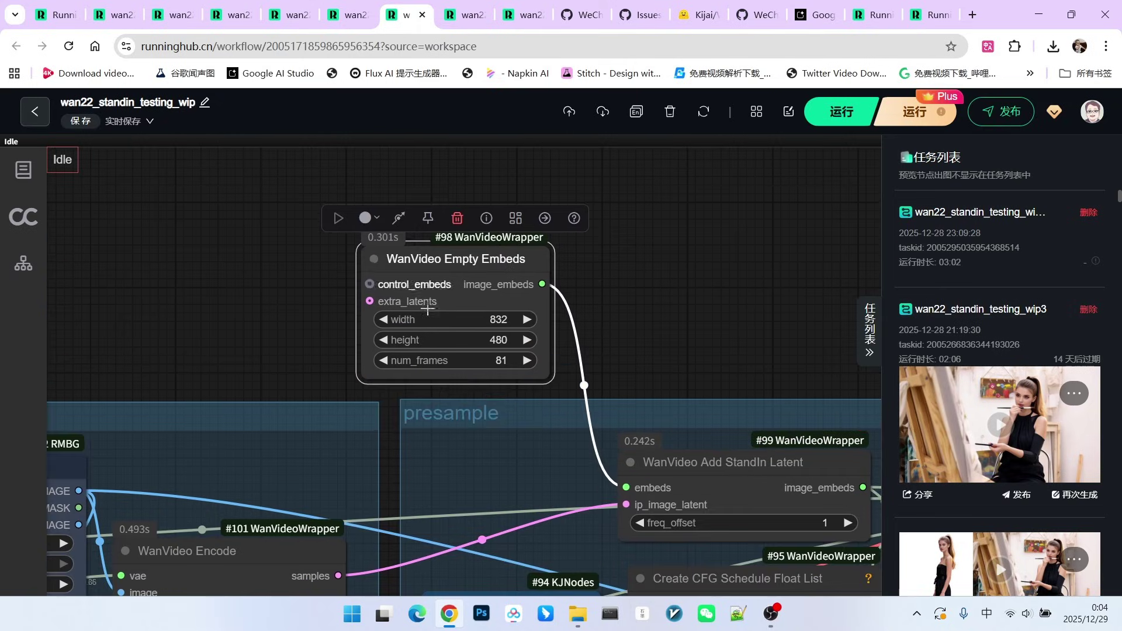
scroll(646, 299, down, 1)
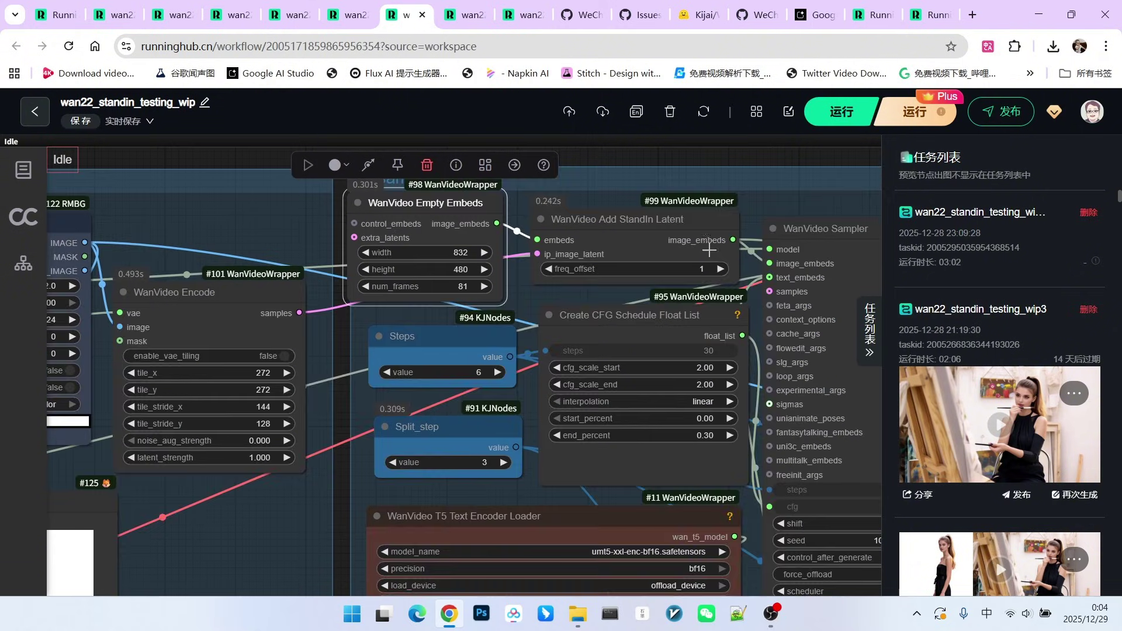
Trace the connections of WanVideo Add StandIn Latent from its embeds and ip_image_latent inputs to the WanVideo Sampler nodes
scroll(692, 217, up, 4)
drag(627, 230, 630, 225)
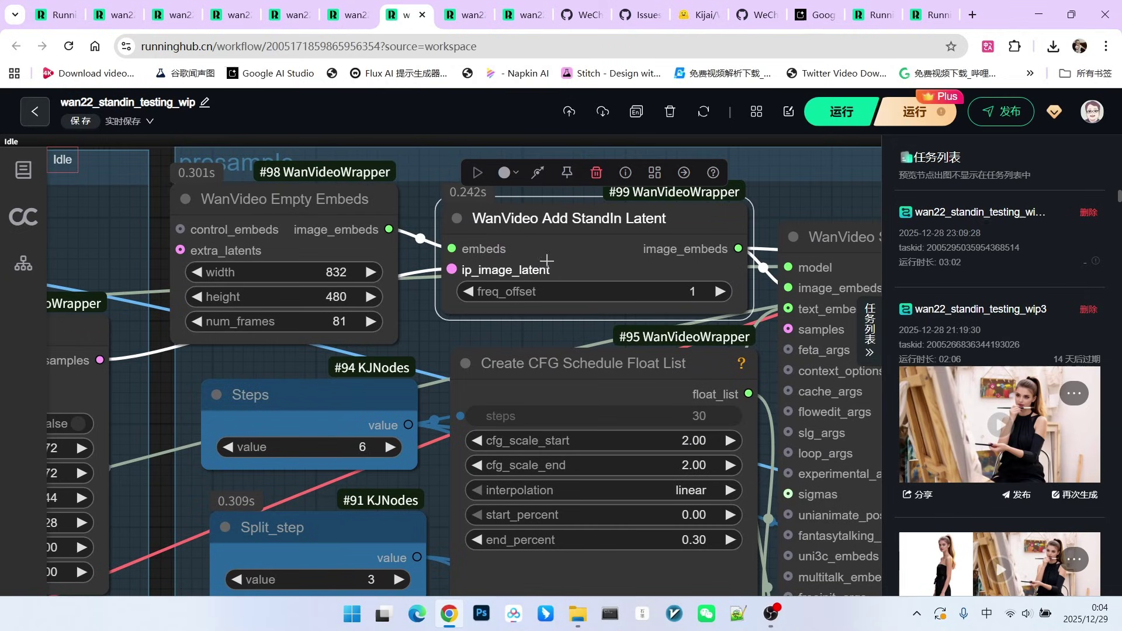
mouse_move(321, 202)
mouse_down()
mouse_move(338, 186)
mouse_move(328, 193)
mouse_up()
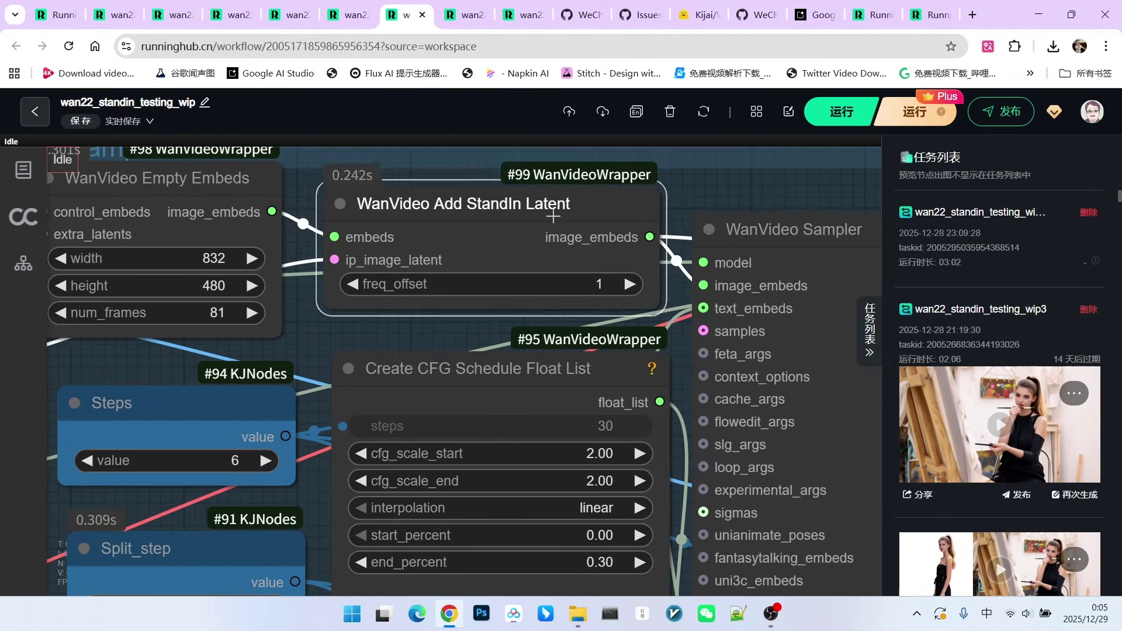
scroll(596, 213, down, 5)
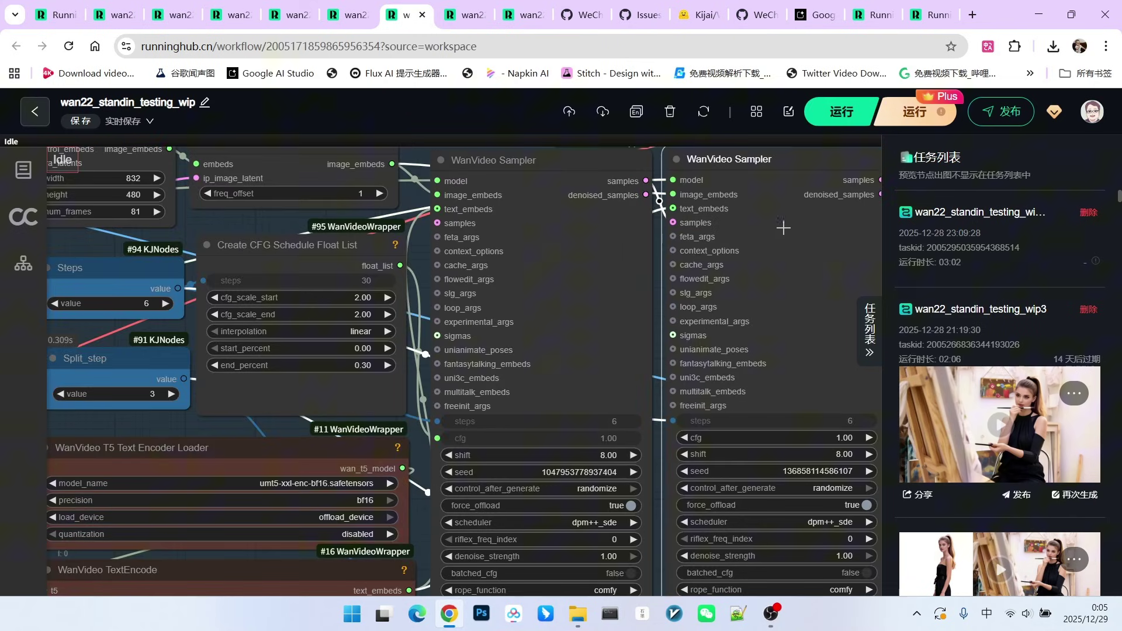
Examine the Steps and Split_step nodes and their links to the two WanVideo Sampler nodes in the presample group
scroll(753, 267, down, 2)
scroll(237, 274, up, 2)
drag(241, 251, 230, 250)
drag(241, 347, 264, 304)
scroll(493, 380, down, 1)
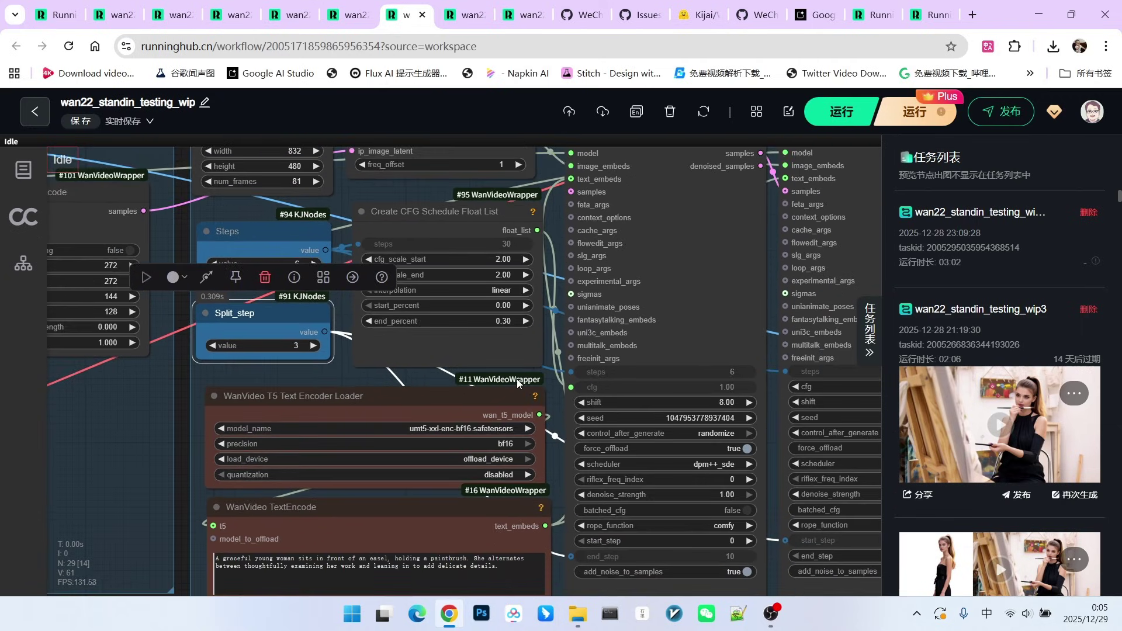
scroll(553, 395, down, 5)
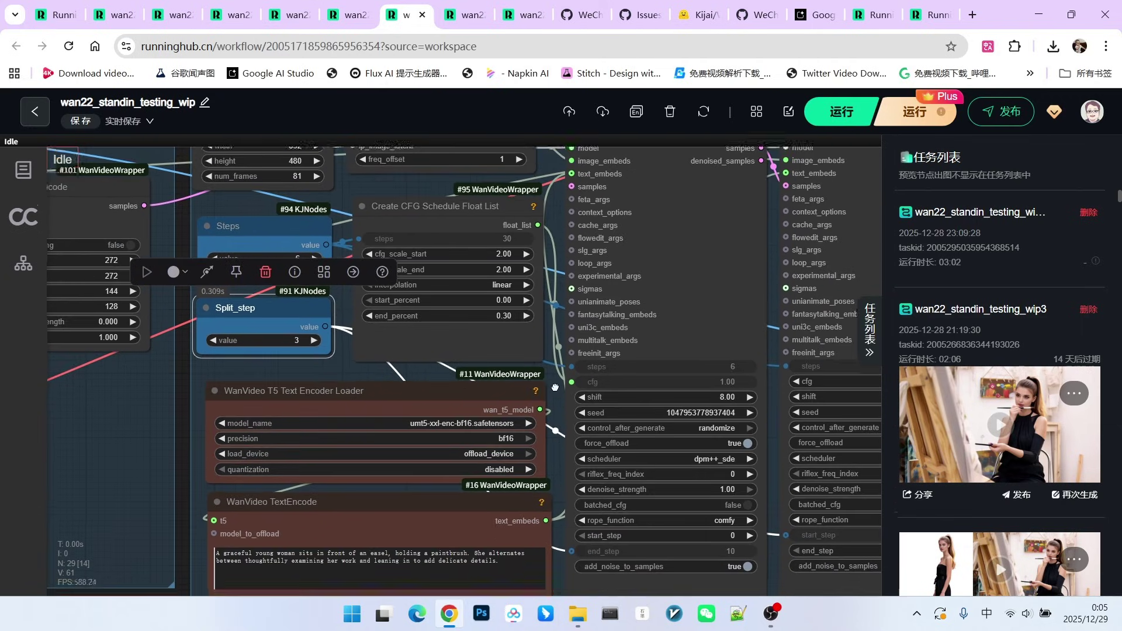
Compare the reference image with the generated video in the combined output preview
scroll(600, 448, up, 6)
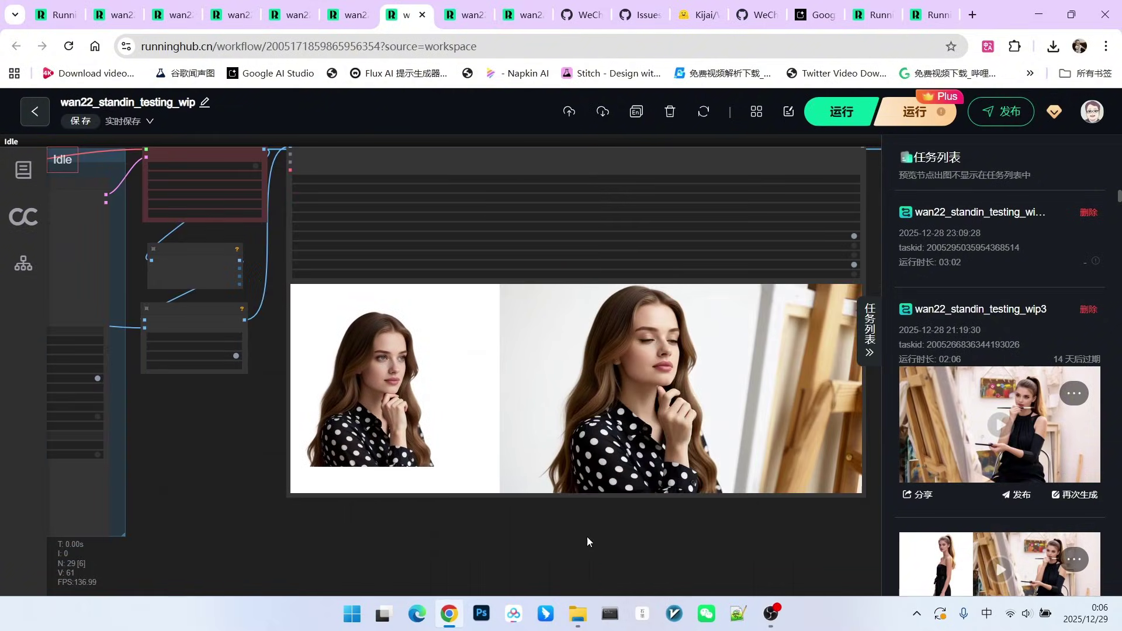
scroll(600, 442, up, 1)
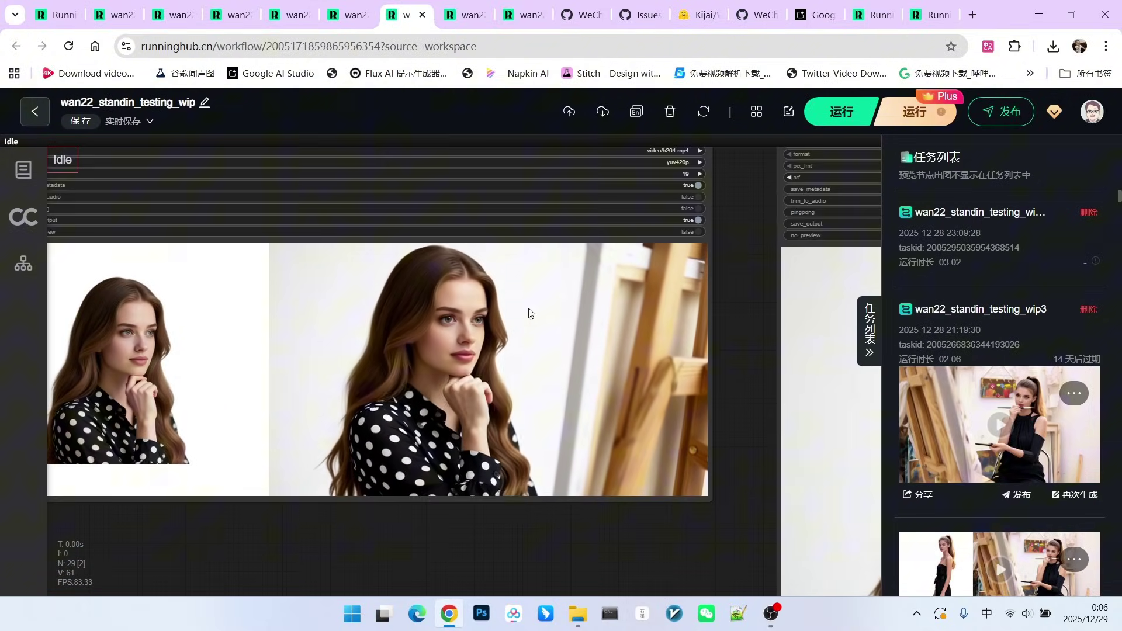
scroll(556, 300, down, 6)
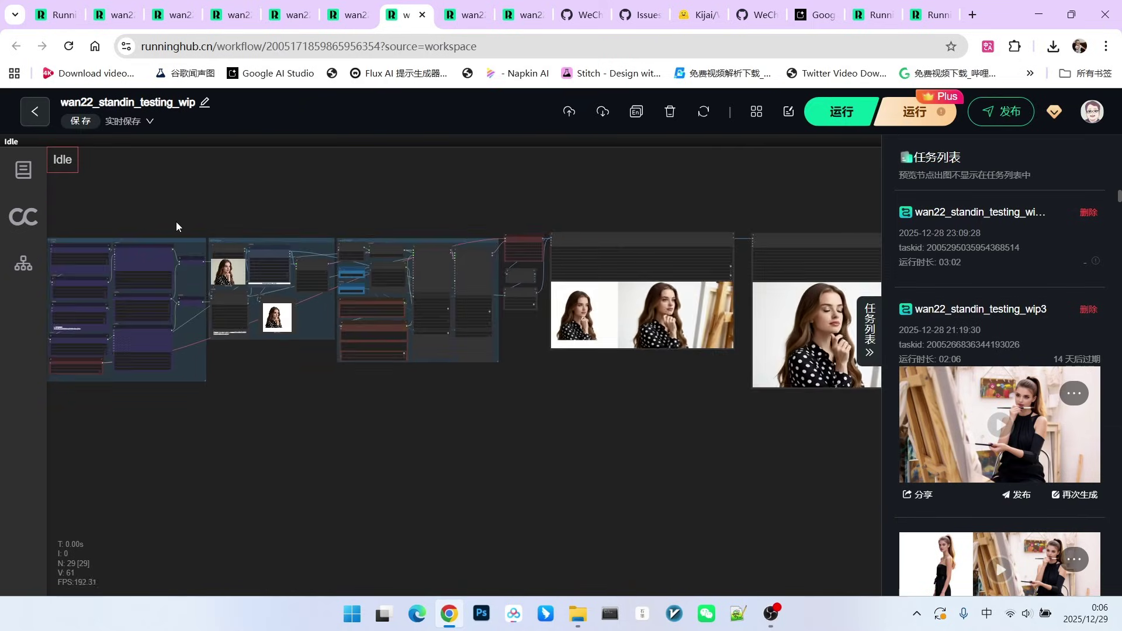
Review the high-noise and low-noise LoRA Select nodes and both WanVideo Model Loader nodes in the model group
scroll(160, 261, up, 5)
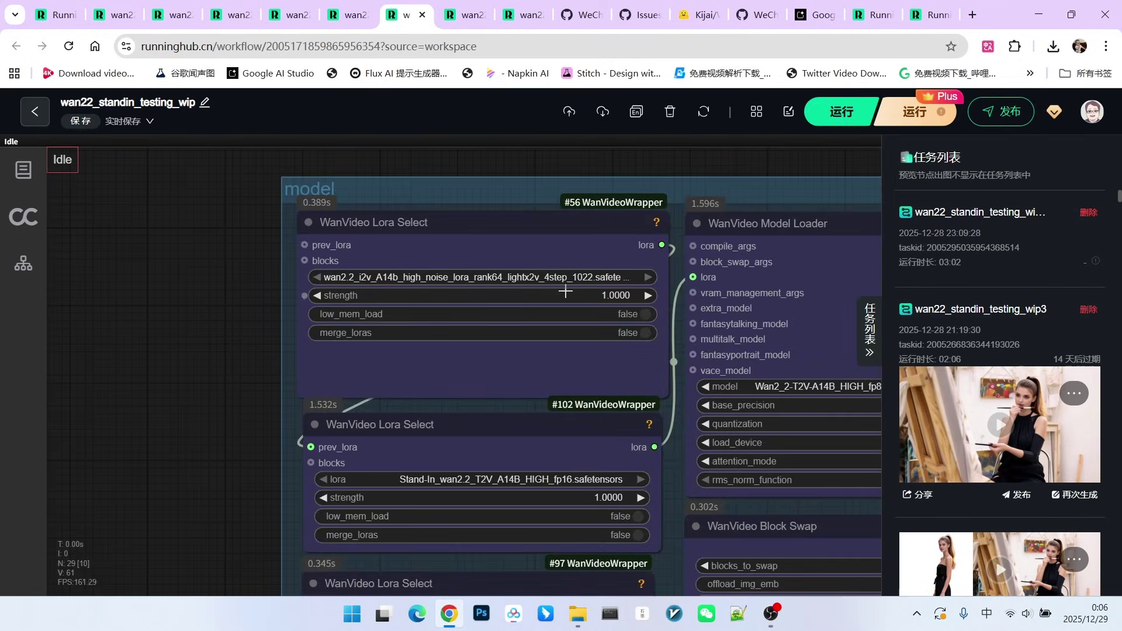
scroll(194, 261, down, 2)
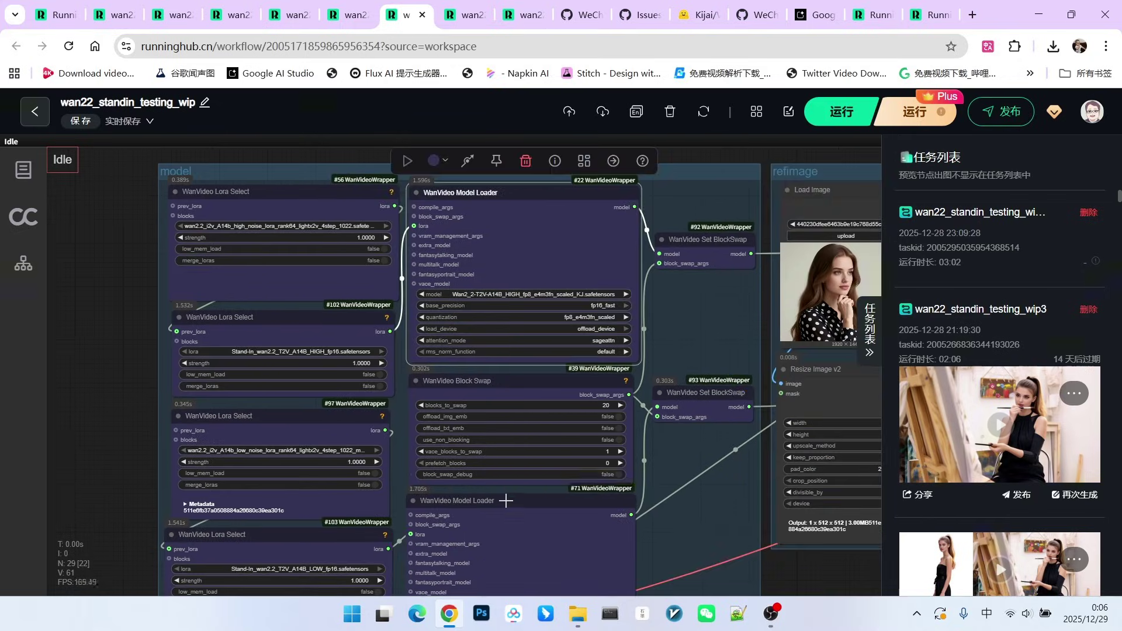
click(505, 499)
scroll(691, 387, down, 1)
drag(702, 318, 632, 168)
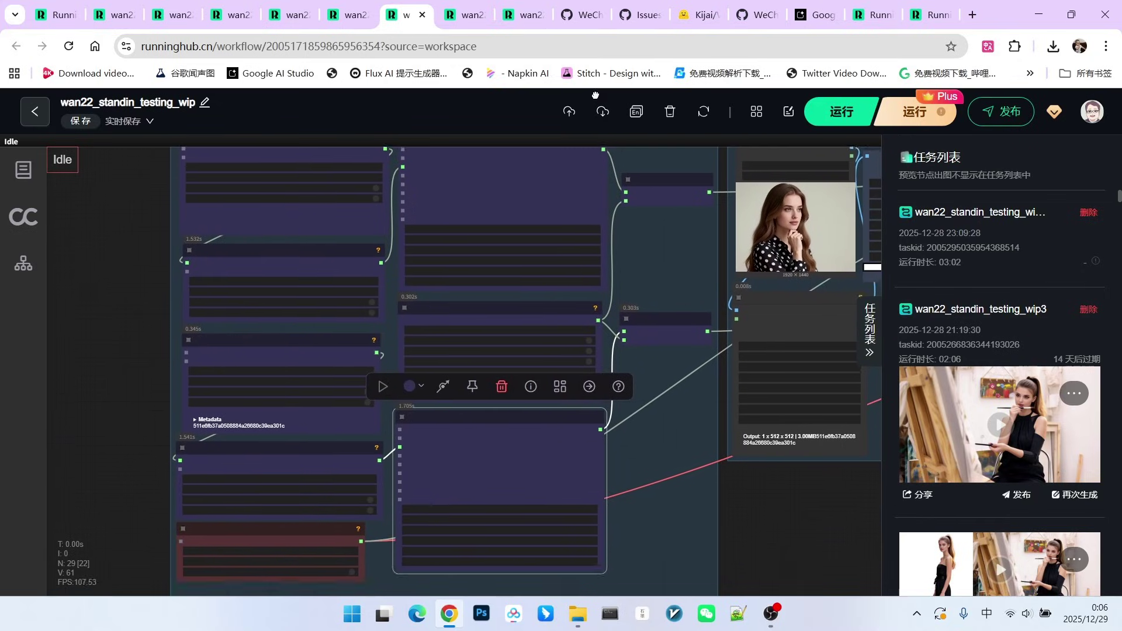
Look over the whole workflow layout, from the model group to the two output video previews
scroll(639, 483, down, 5)
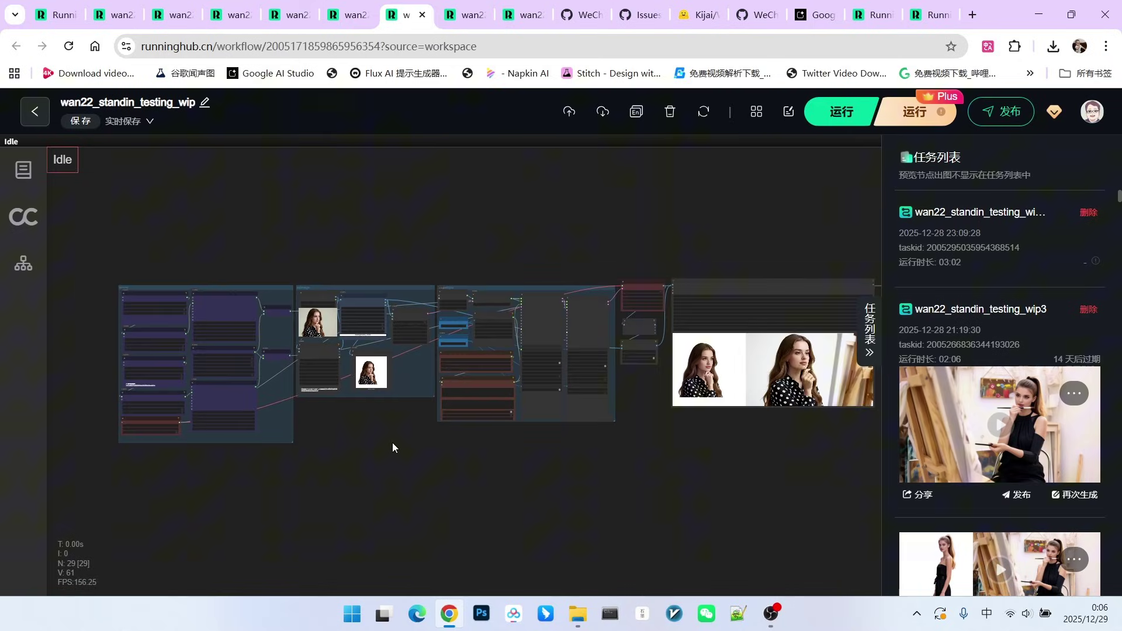
drag(491, 468, 455, 440)
scroll(457, 440, down, 3)
drag(621, 457, 574, 426)
scroll(595, 398, up, 1)
scroll(597, 384, up, 2)
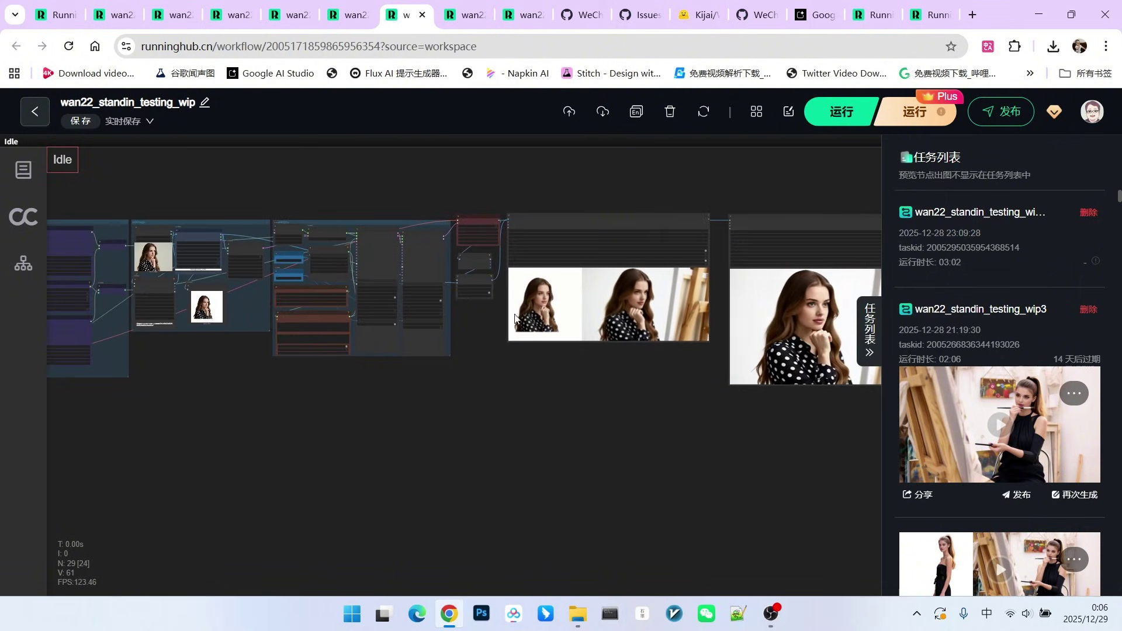
scroll(532, 285, up, 2)
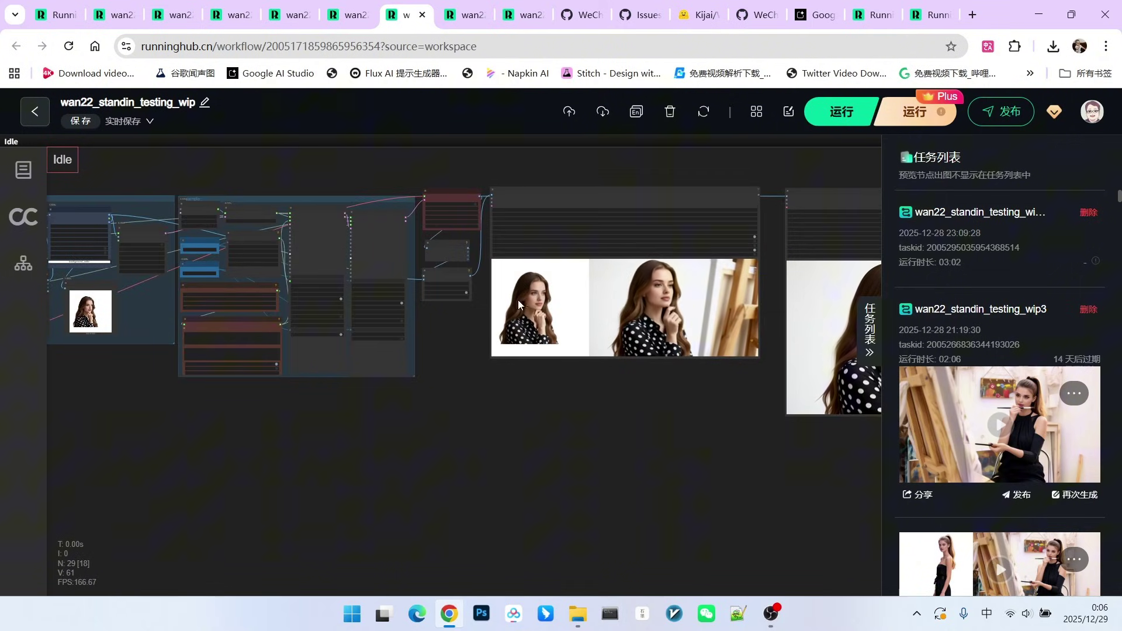
scroll(548, 291, down, 2)
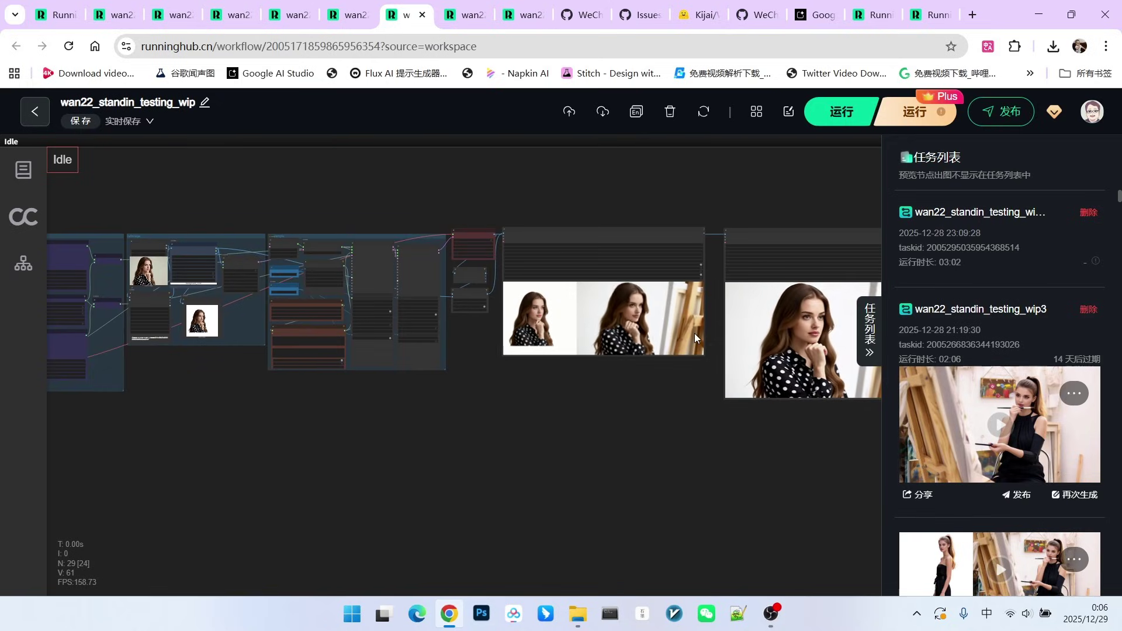
scroll(682, 309, down, 1)
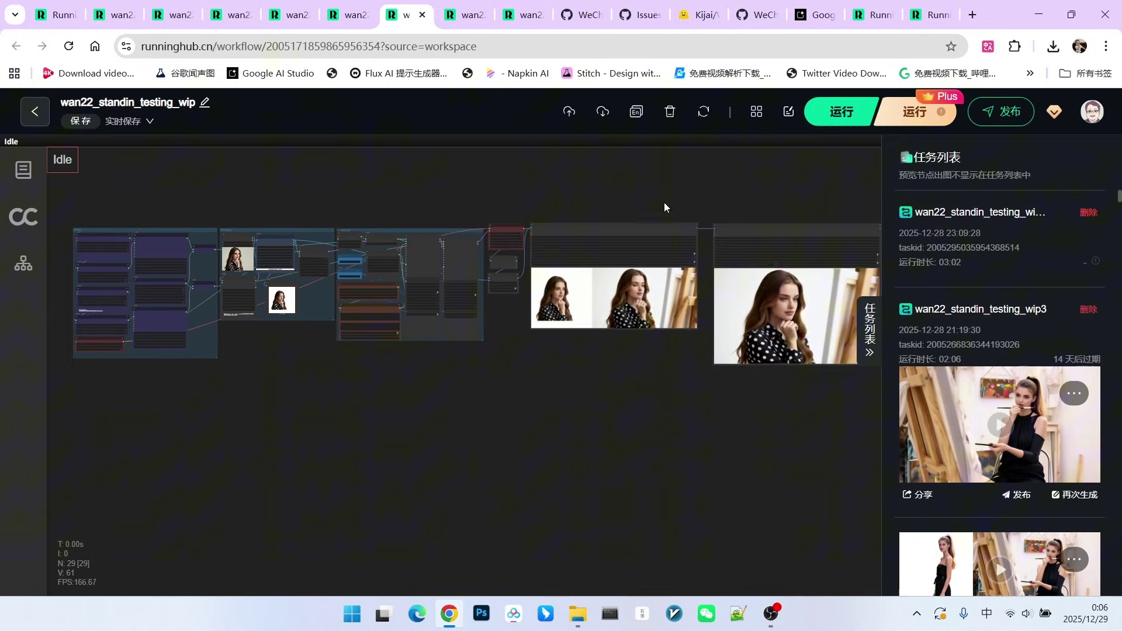
drag(666, 184, 646, 206)
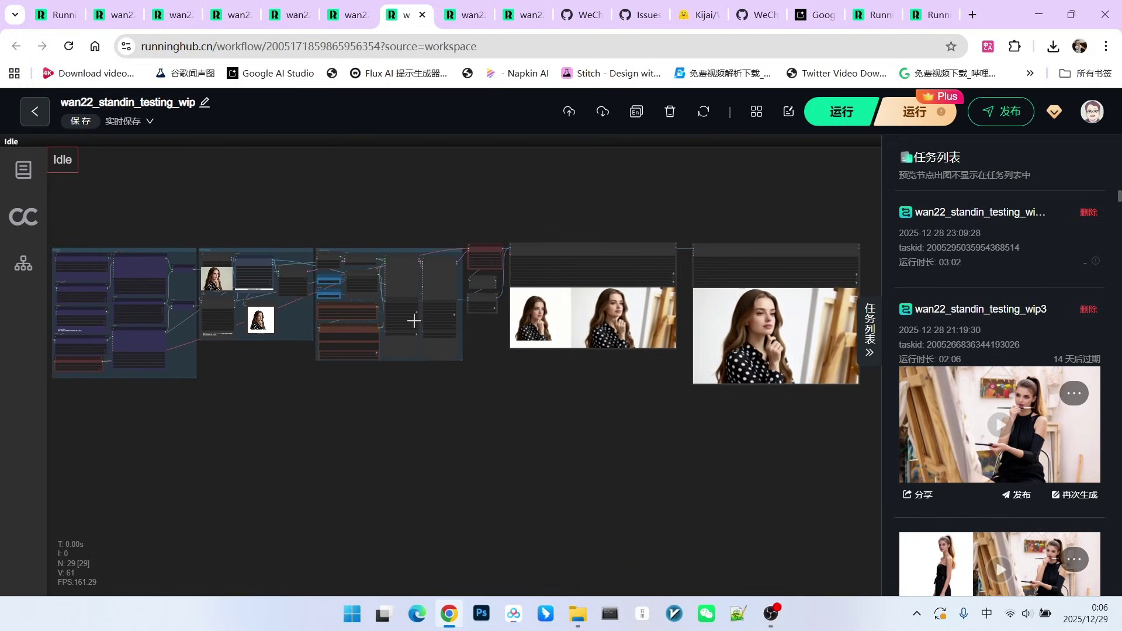
scroll(206, 300, up, 1)
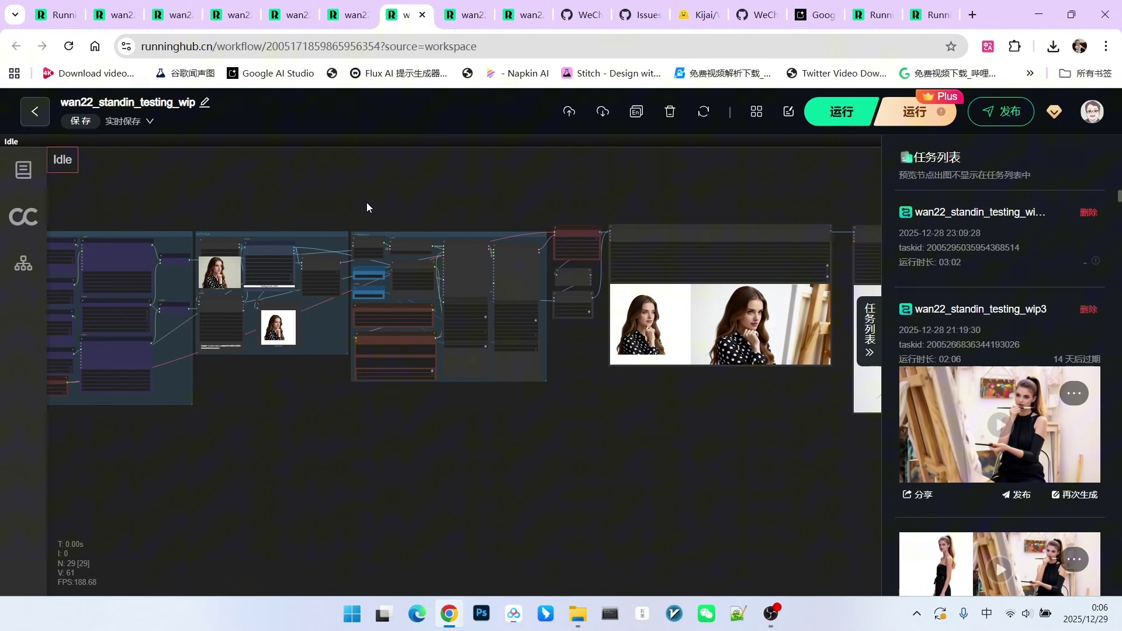
Switch to the wan22_standin_testing_wip1 workflow and compare its black-haired woman reference portrait with the generated video
key(ctrl+Tab)
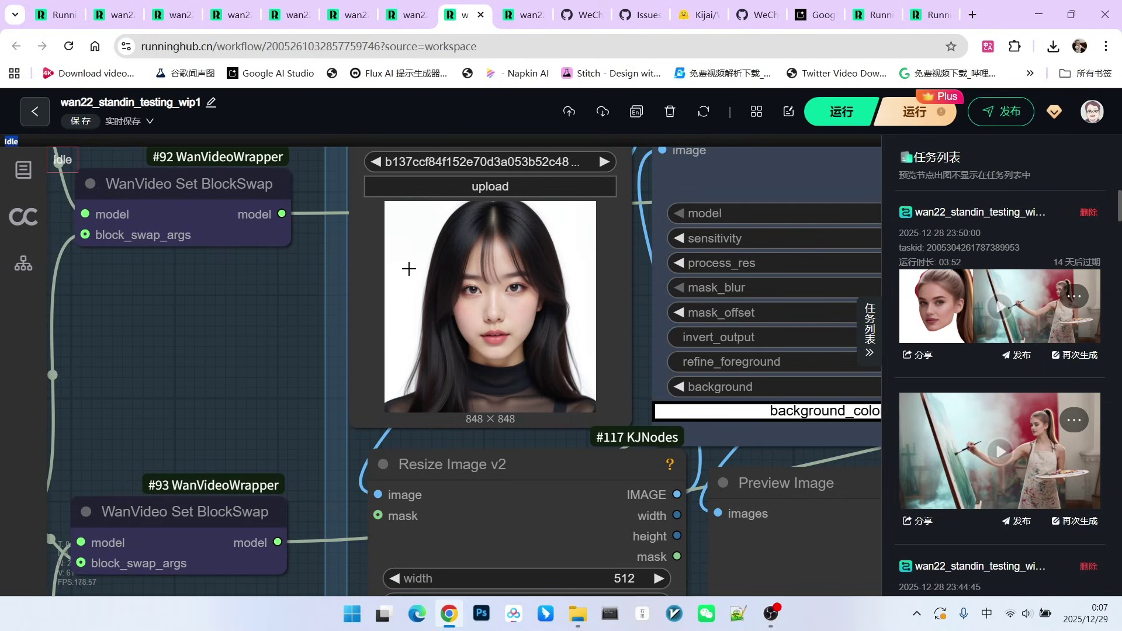
scroll(398, 266, down, 4)
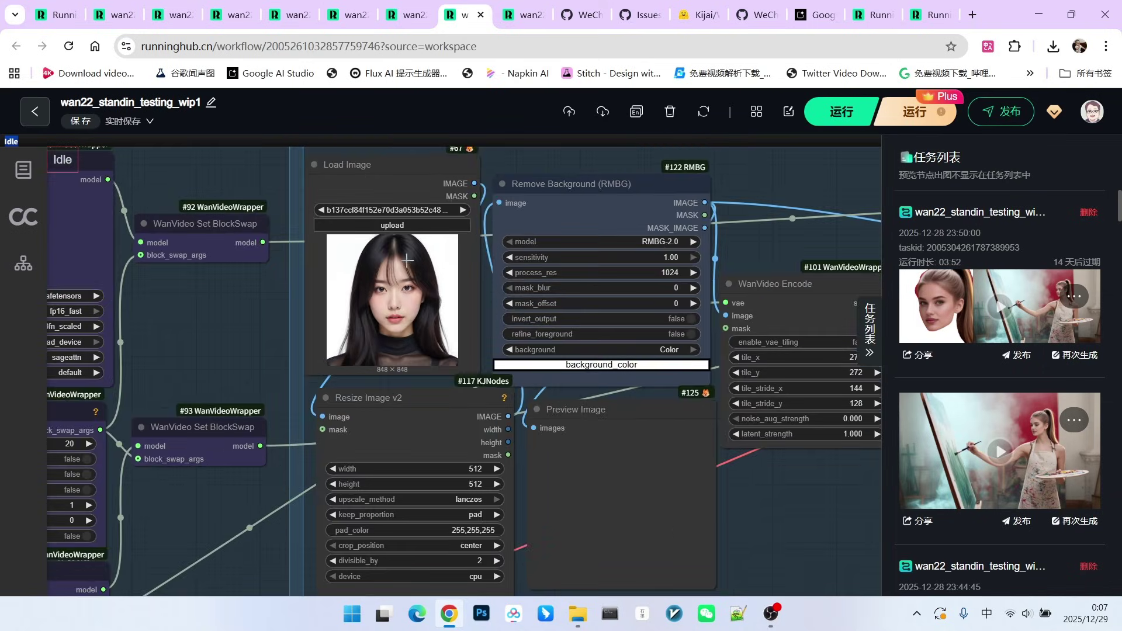
scroll(404, 264, down, 8)
drag(594, 489, 153, 426)
drag(682, 477, 278, 477)
scroll(522, 314, up, 5)
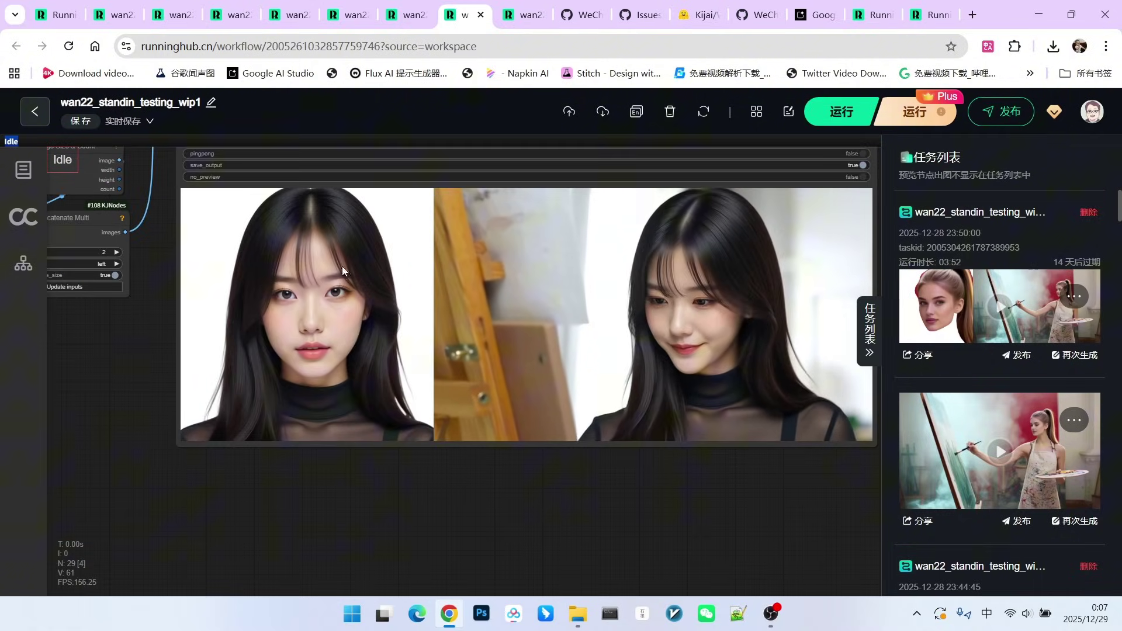
scroll(608, 294, up, 1)
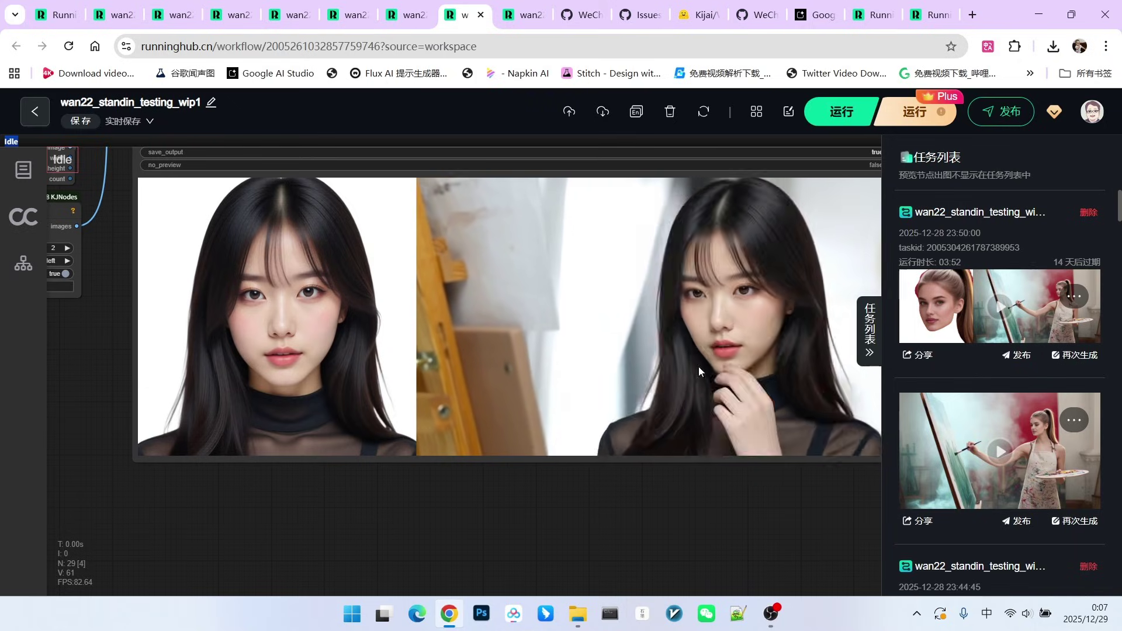
scroll(769, 359, down, 2)
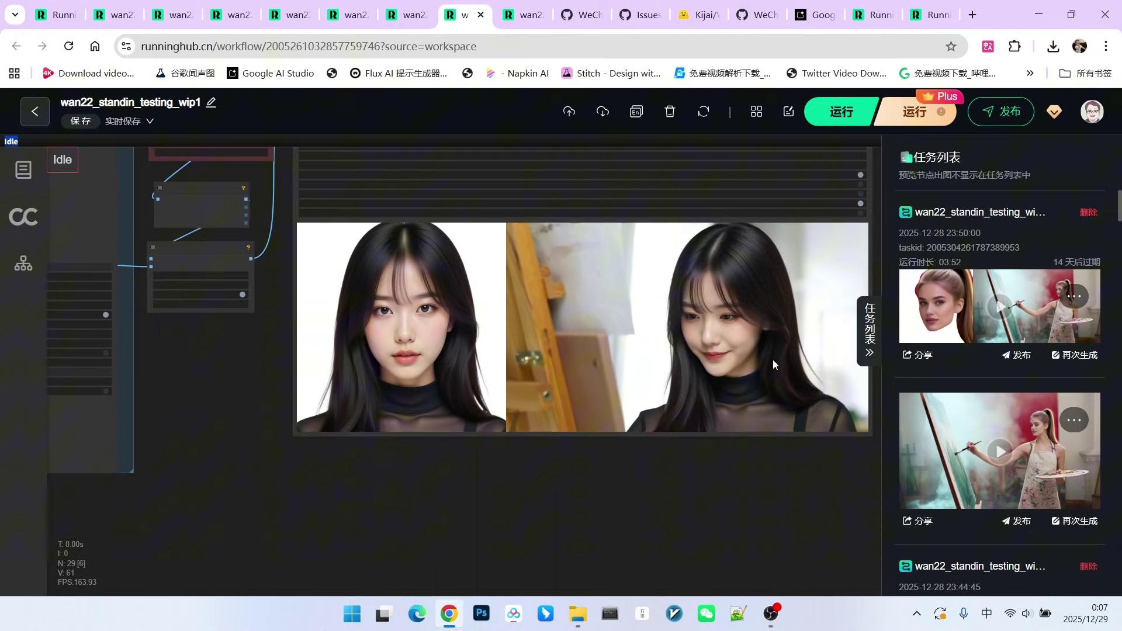
Switch to the wan22_standin_testing_wip2 workflow and compare its black-turtleneck reference image with the generated video
key(ctrl+Tab)
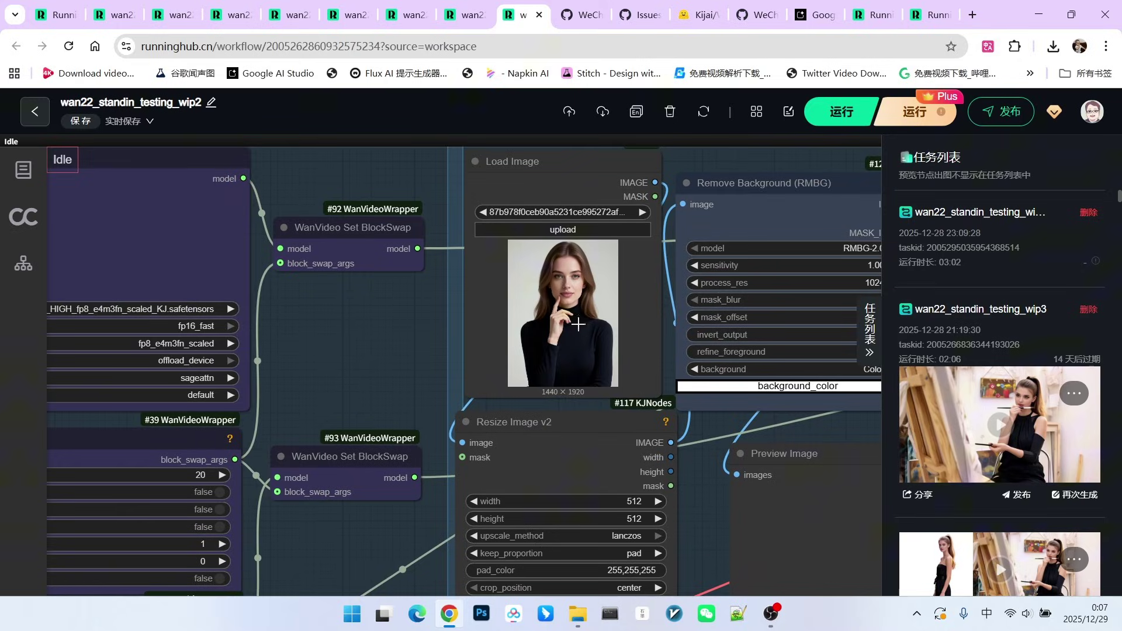
scroll(523, 324, down, 10)
drag(720, 519, 3, 414)
drag(711, 437, 610, 451)
scroll(696, 310, up, 3)
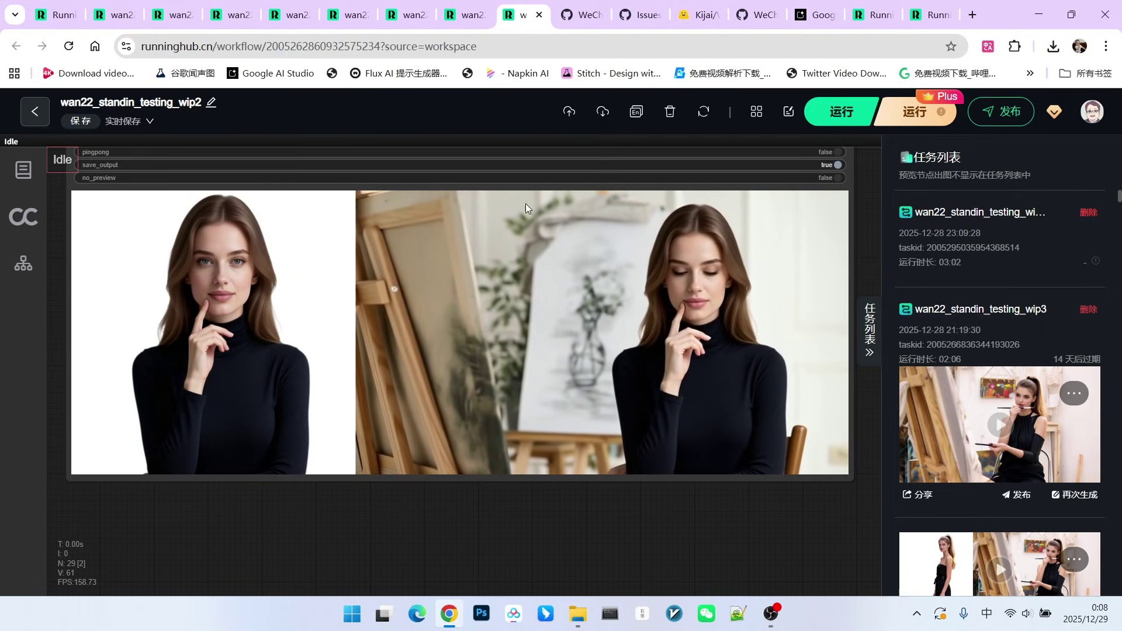
Open the wan22_standin_testing_wip3 workflow and compare its full-body Christmas-tree reference image with the generated video
click(173, 15)
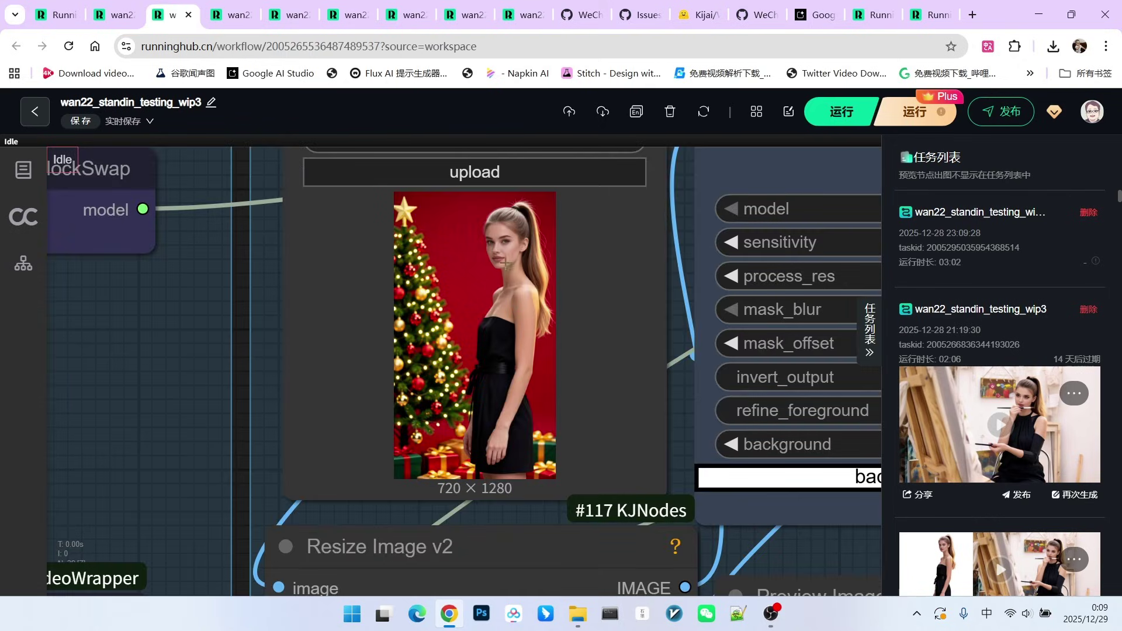
scroll(232, 305, down, 5)
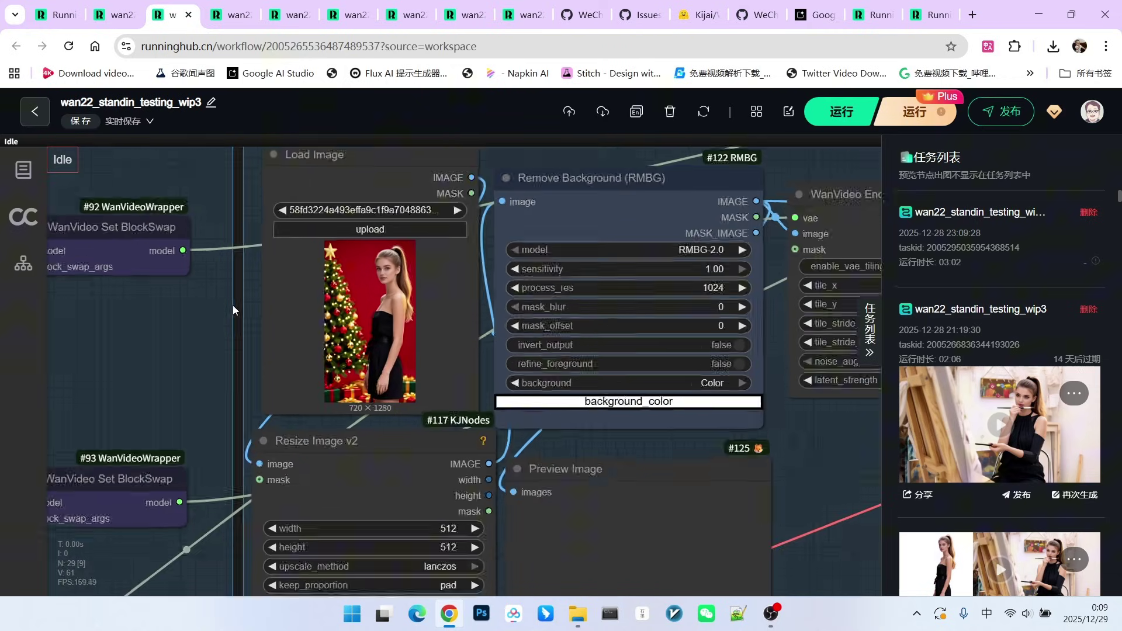
drag(782, 514, 152, 316)
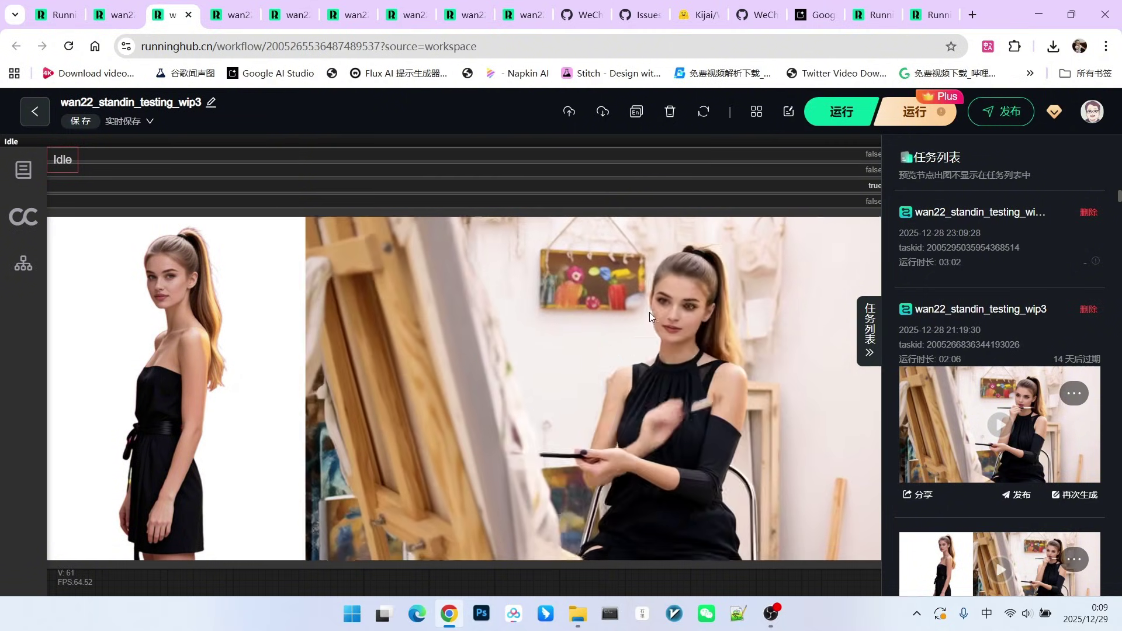
scroll(682, 320, down, 5)
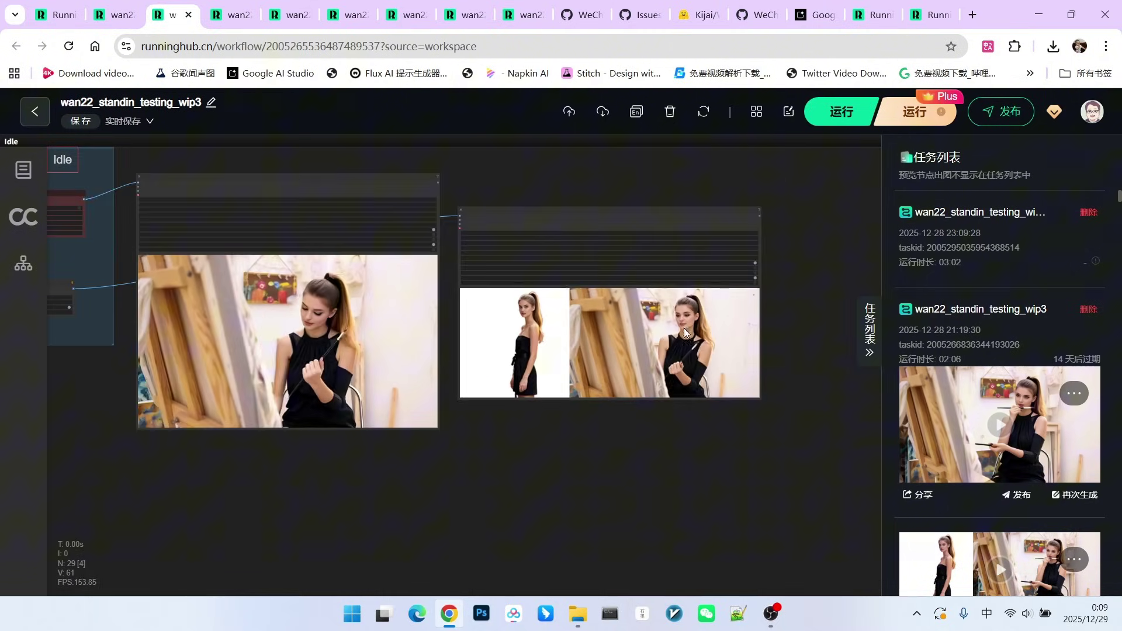
scroll(637, 431, down, 6)
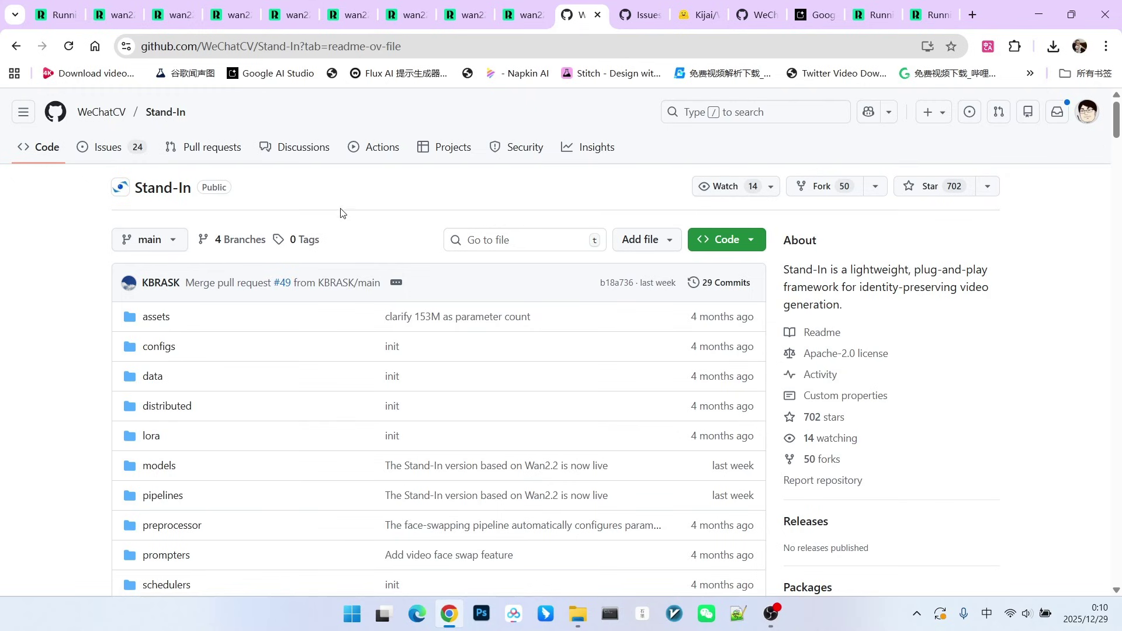
Read the Stand-In README's 2025.08.13 news entry on how the WanVideoWrapper integration differs from the official version
scroll(341, 213, down, 20)
scroll(540, 273, up, 5)
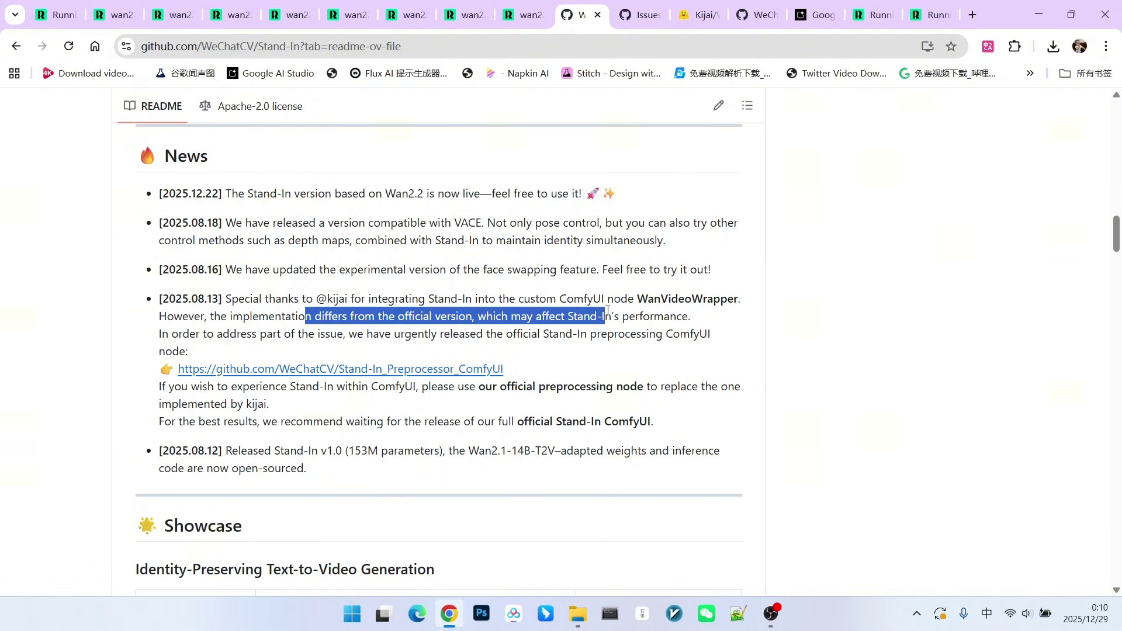
click(484, 271)
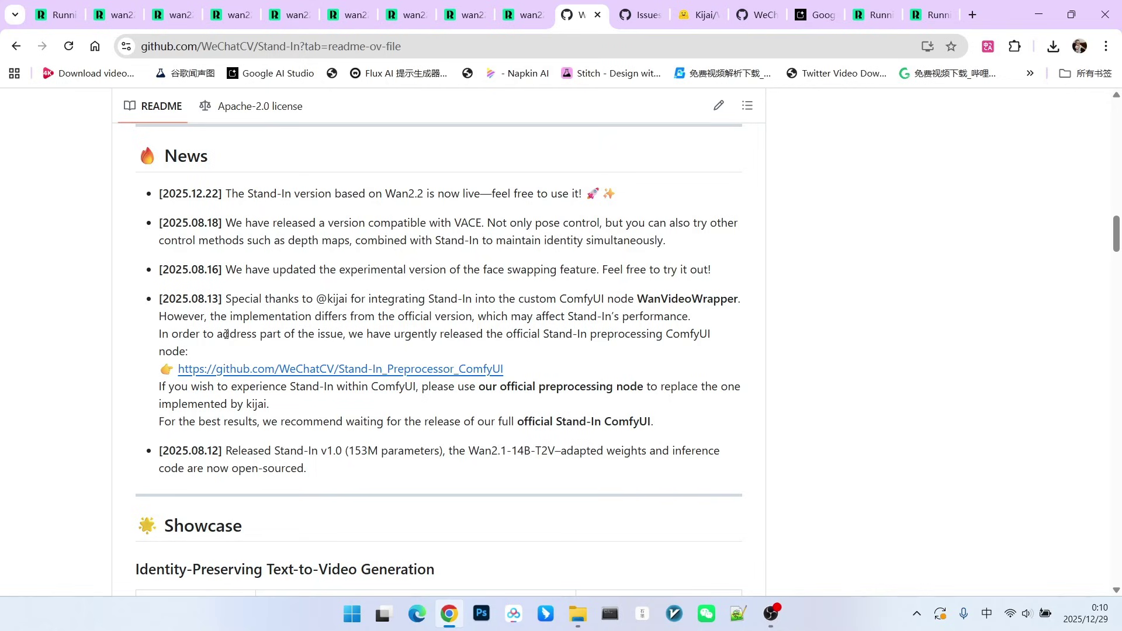
drag(541, 329, 662, 328)
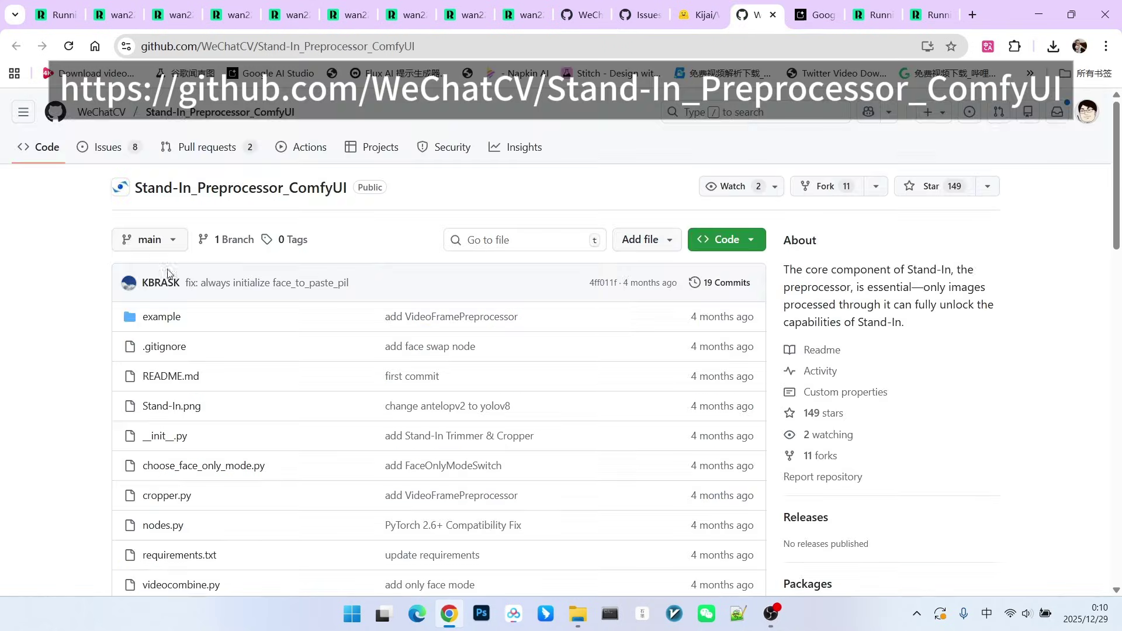
Read the Stand-In_Preprocessor_ComfyUI README's introduction, usage tips and project links
scroll(363, 251, down, 10)
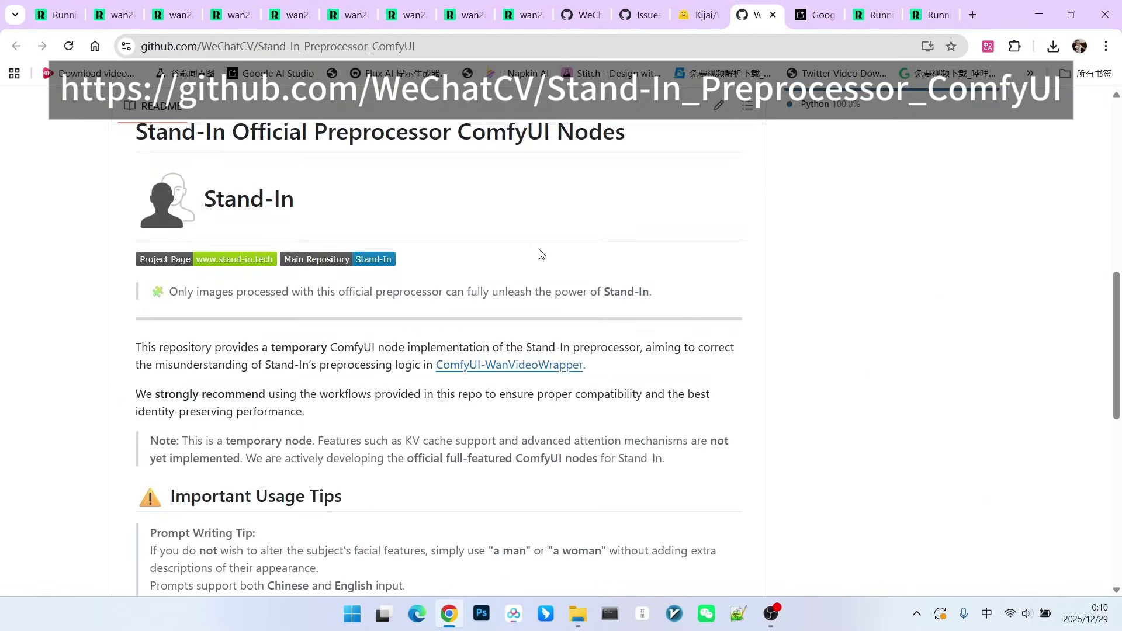
scroll(540, 253, down, 6)
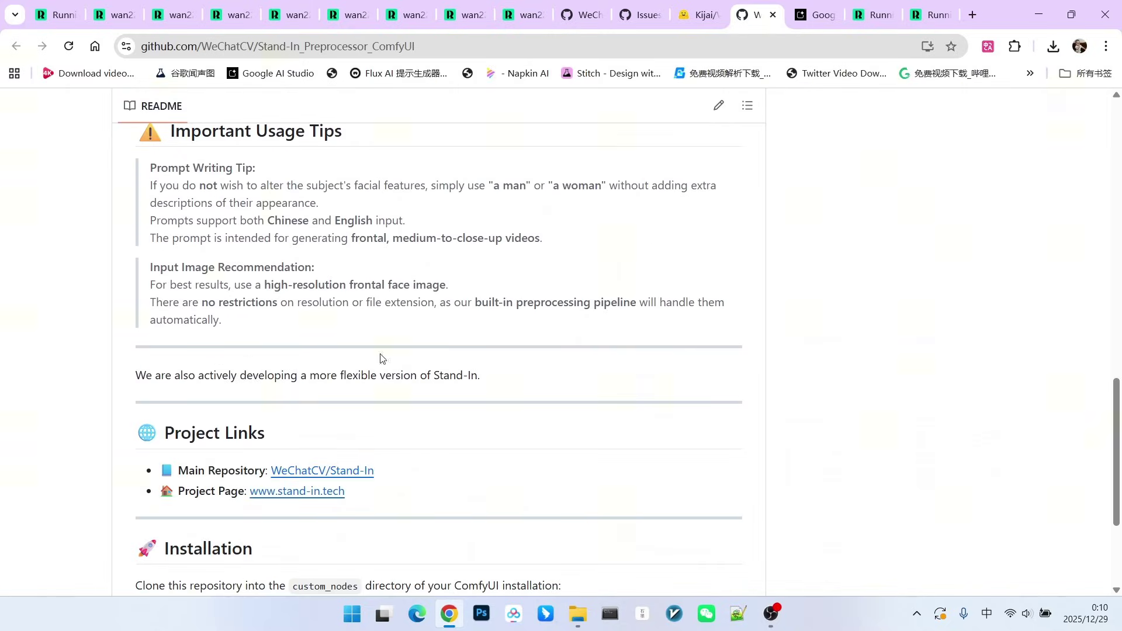
scroll(381, 356, down, 3)
scroll(408, 361, up, 1)
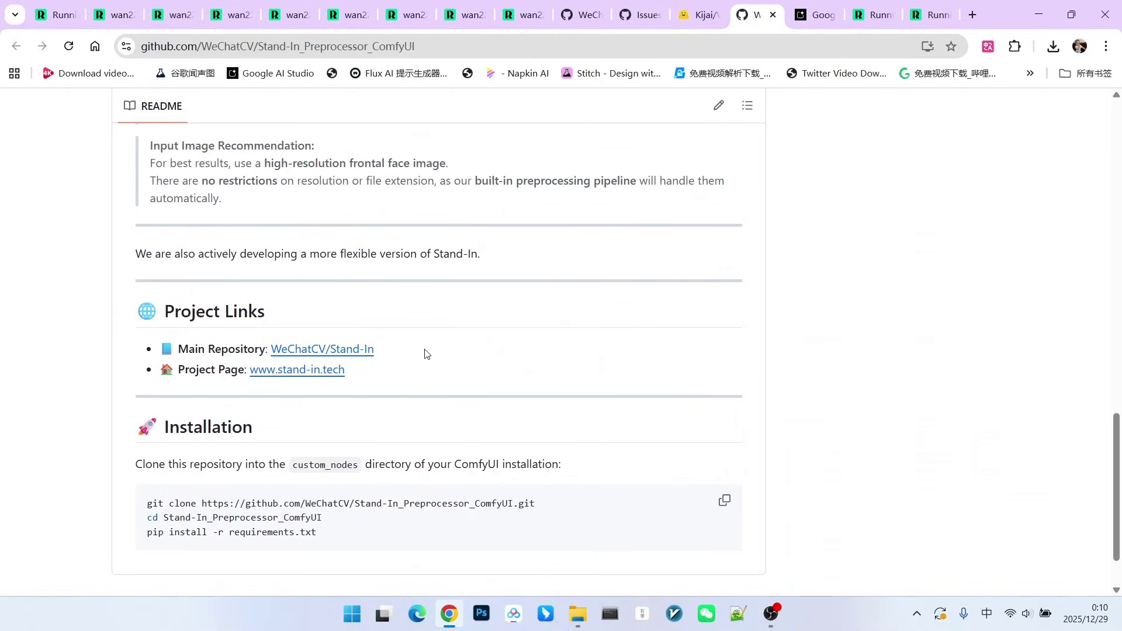
scroll(428, 349, up, 3)
scroll(164, 509, down, 3)
Highlight the git clone and pip install commands in the preprocessor README's Installation section
drag(179, 504, 340, 519)
drag(173, 532, 345, 537)
click(460, 519)
scroll(472, 462, up, 1)
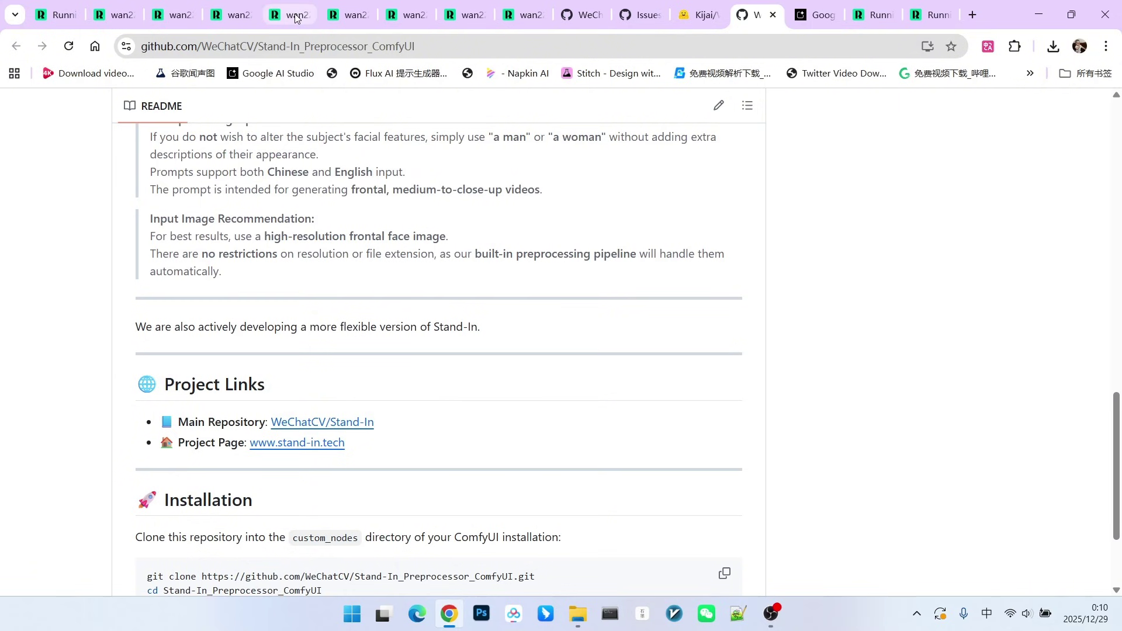
Open the wan22_standin_testing_wip_another1 workflow and select the Apply Stand-In Processor node in its refimage group
click(231, 14)
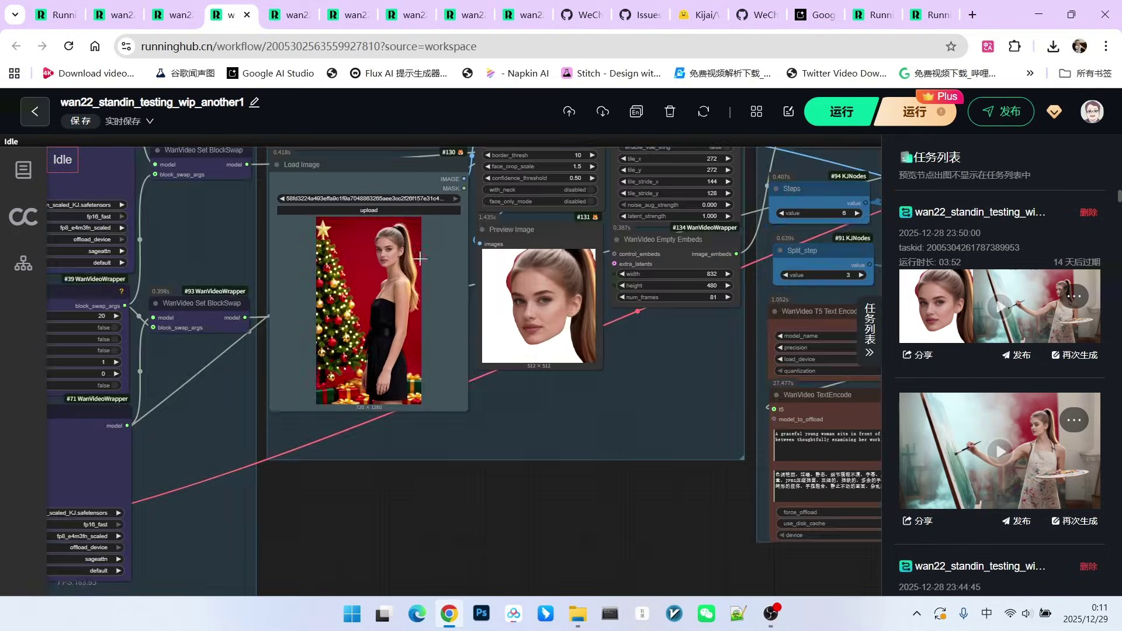
scroll(378, 252, up, 4)
scroll(448, 251, down, 4)
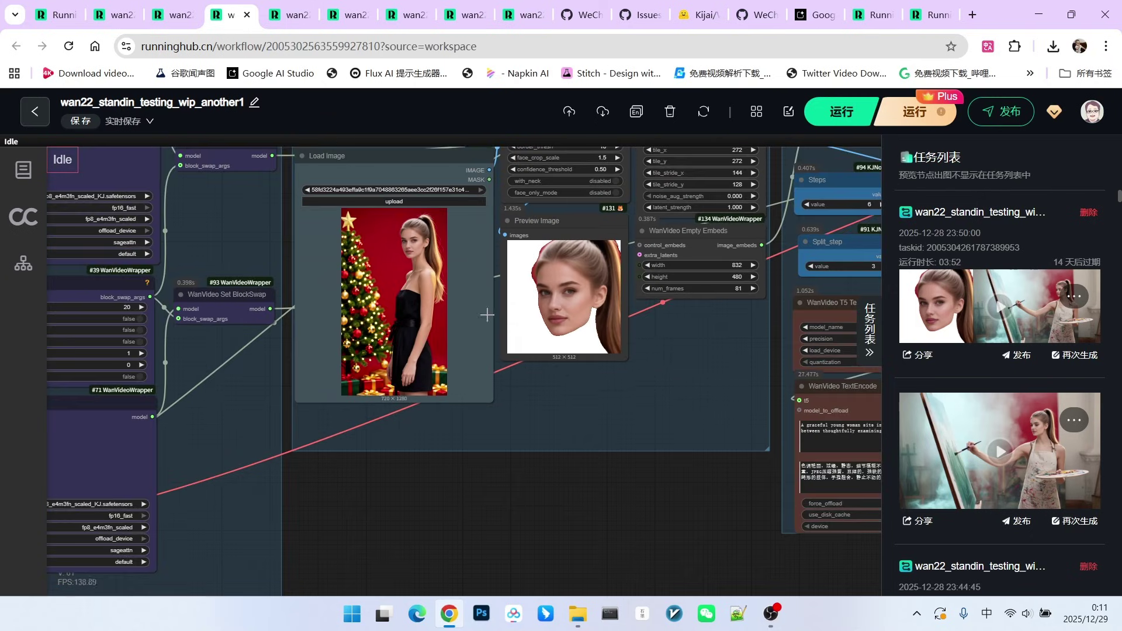
drag(662, 412, 638, 506)
scroll(566, 171, up, 3)
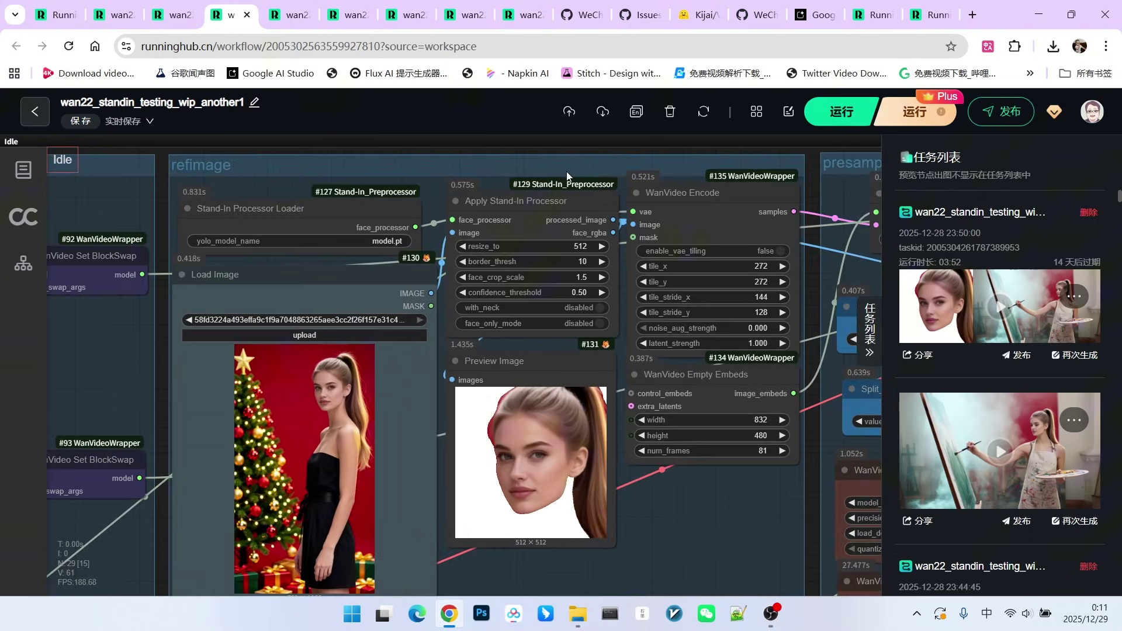
click(531, 194)
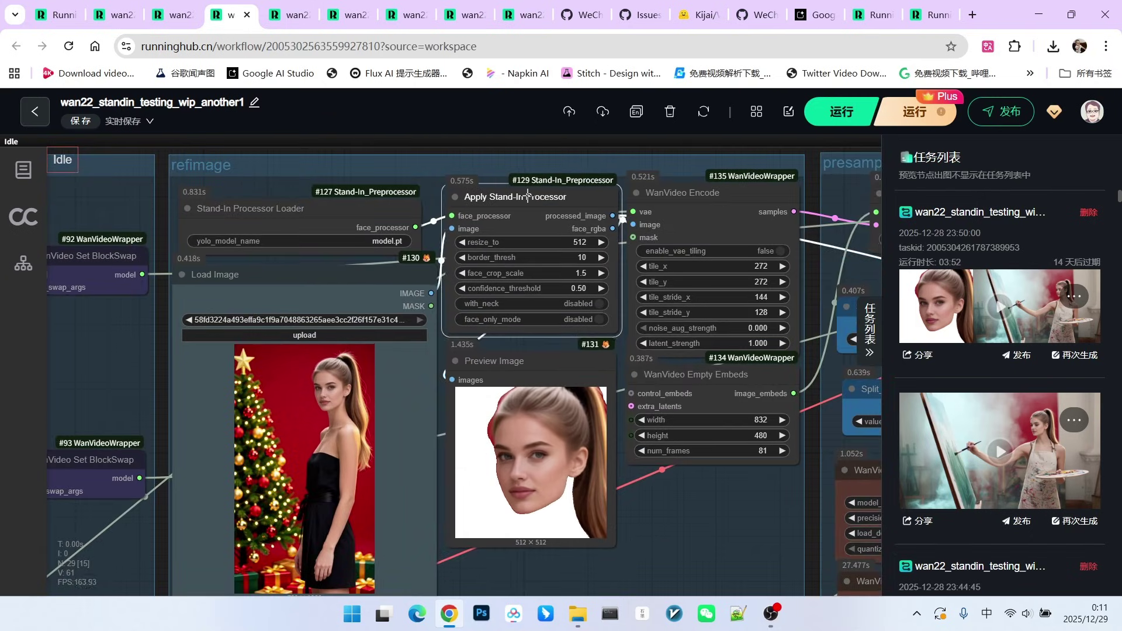
Examine the Stand-In Processor Loader's yolo_model_name and the Apply Stand-In Processor node's inputs and crop settings
scroll(534, 155, down, 1)
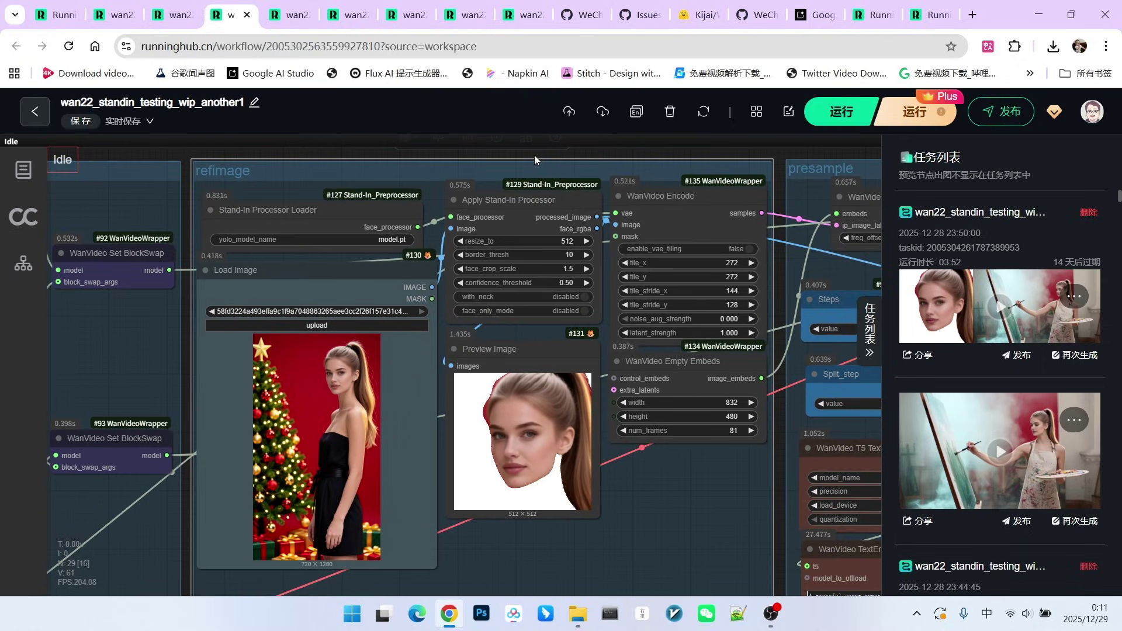
scroll(553, 197, up, 4)
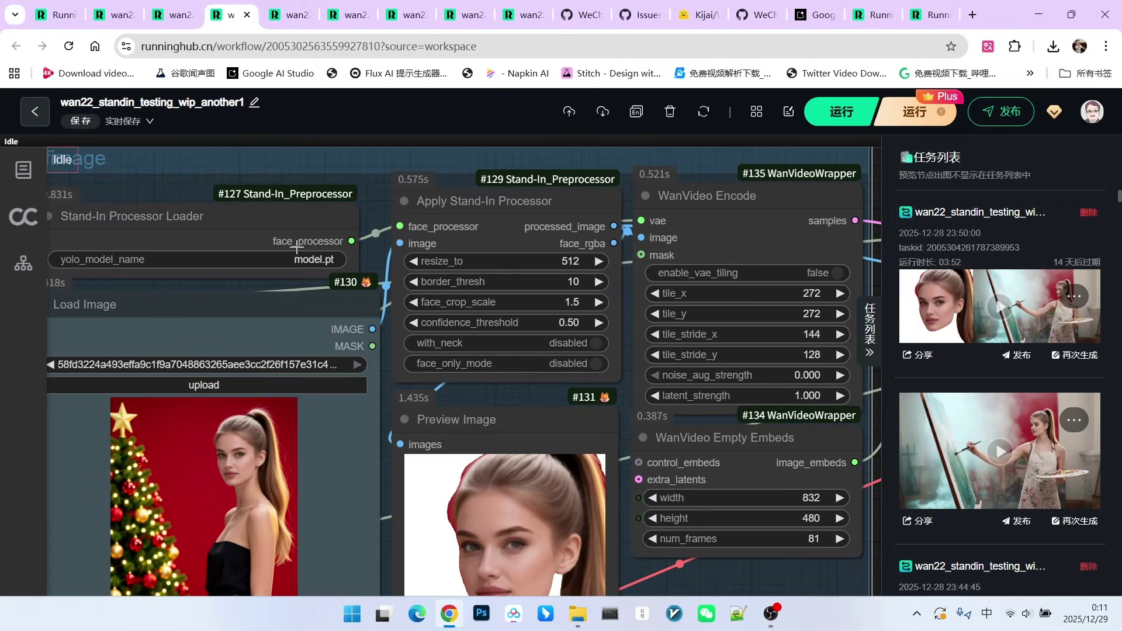
drag(203, 216, 218, 211)
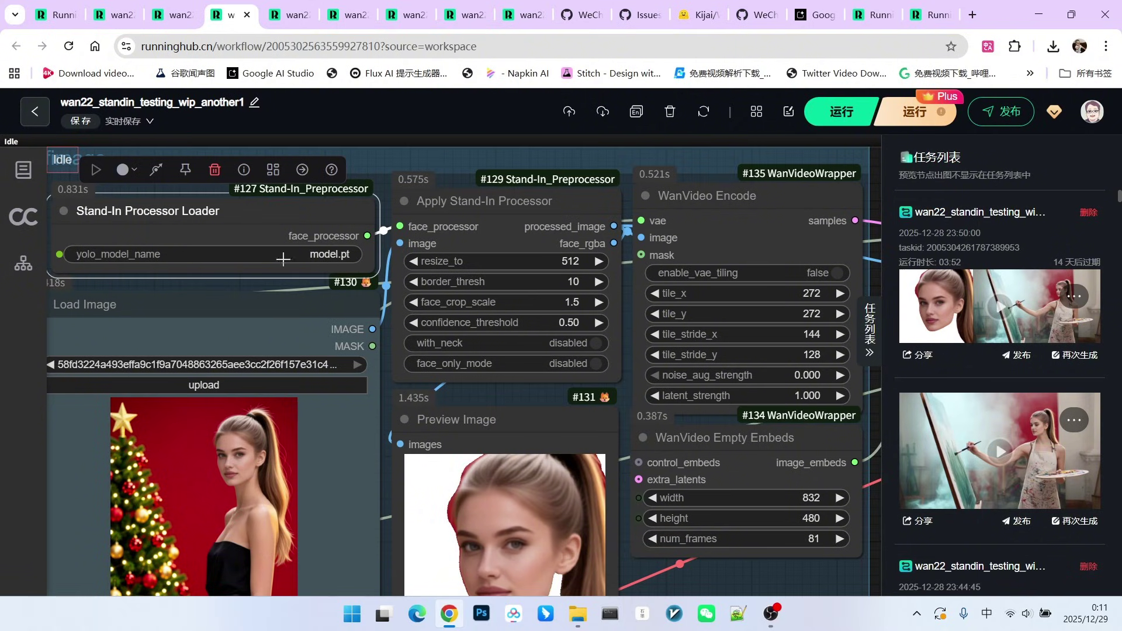
scroll(358, 240, down, 2)
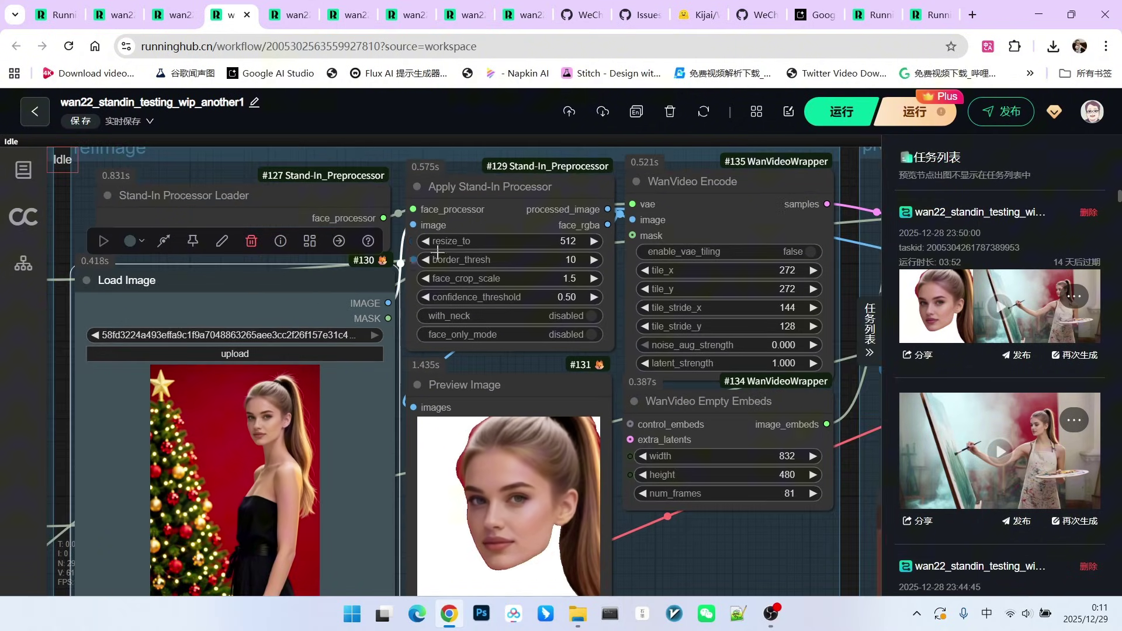
click(496, 217)
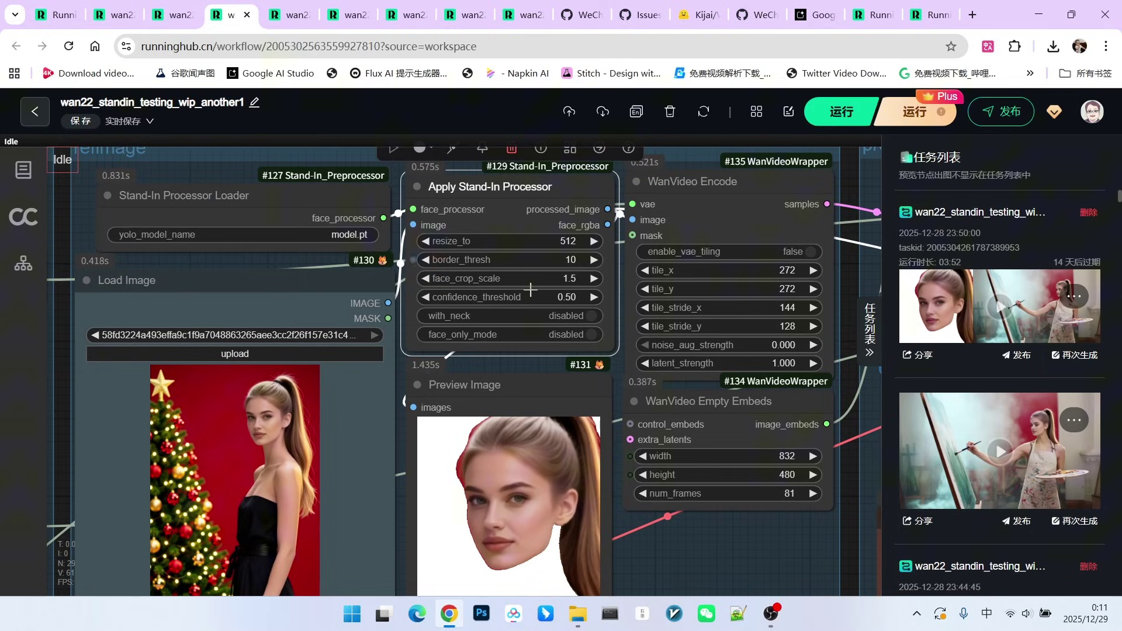
scroll(568, 259, down, 1)
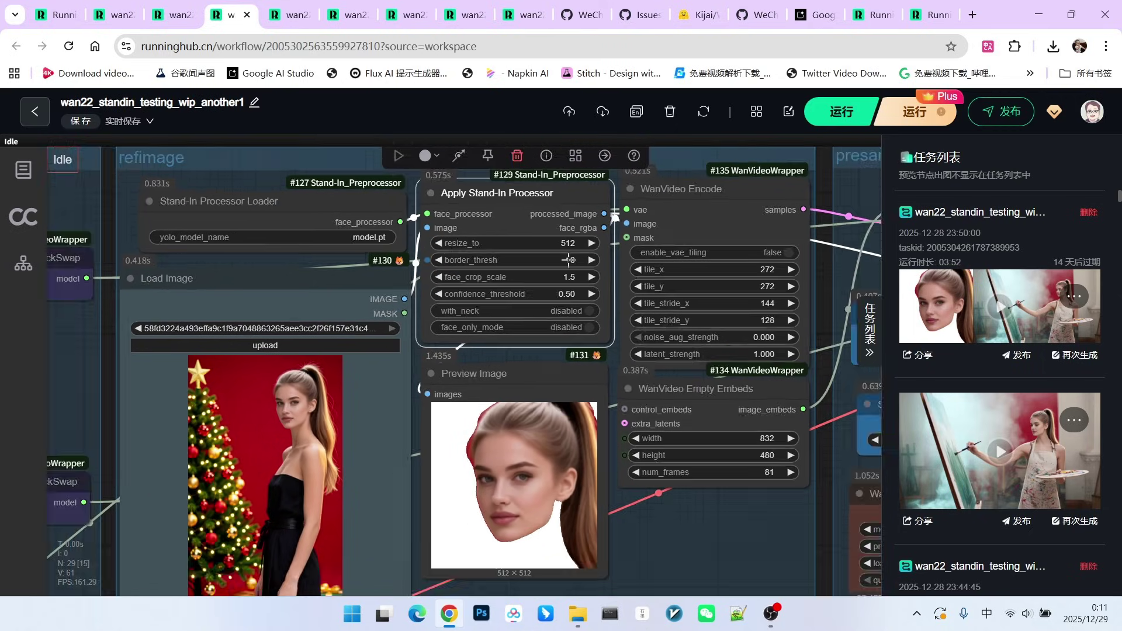
Compare the full-body Christmas-tree image in Load Image with the cropped face in Preview Image
scroll(391, 400, up, 4)
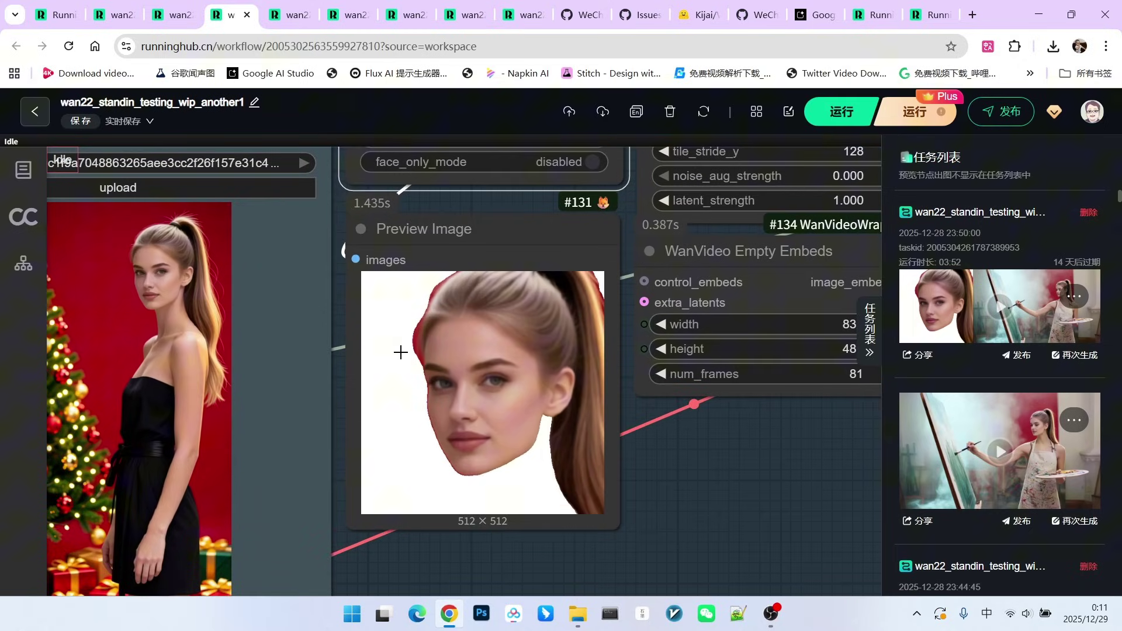
scroll(509, 359, down, 1)
scroll(257, 277, up, 1)
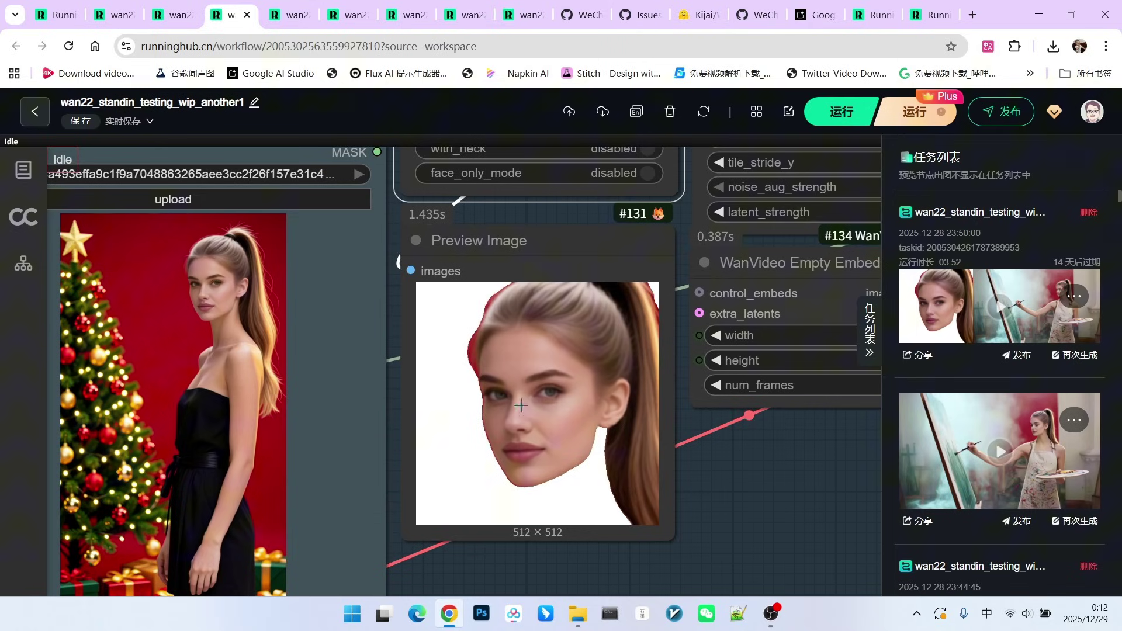
scroll(522, 403, down, 2)
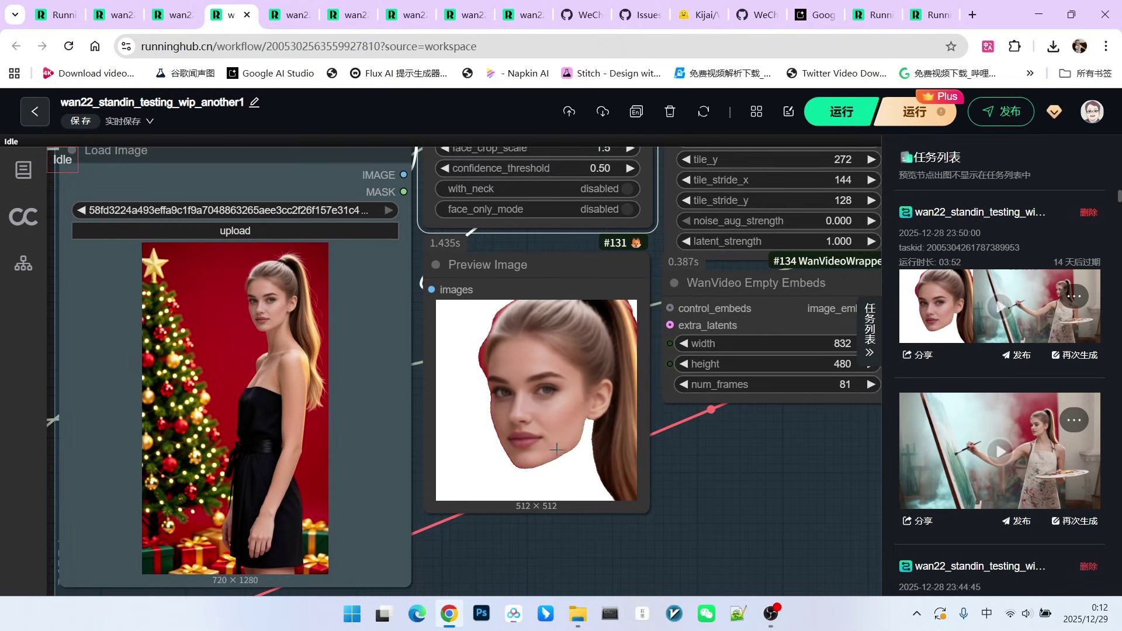
scroll(193, 423, down, 4)
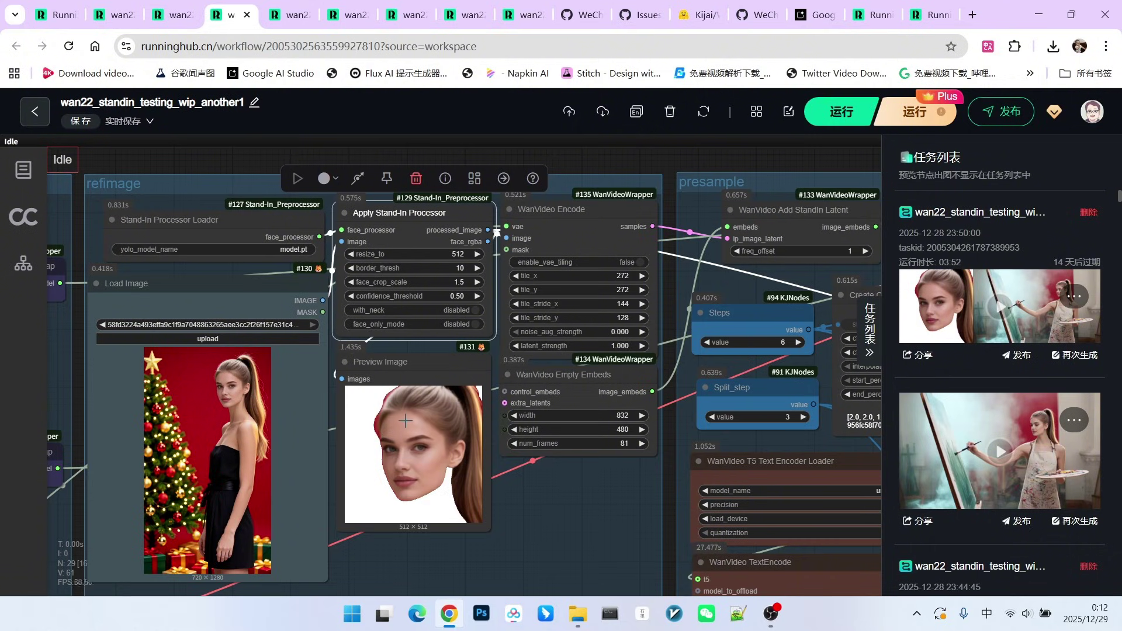
scroll(399, 433, up, 3)
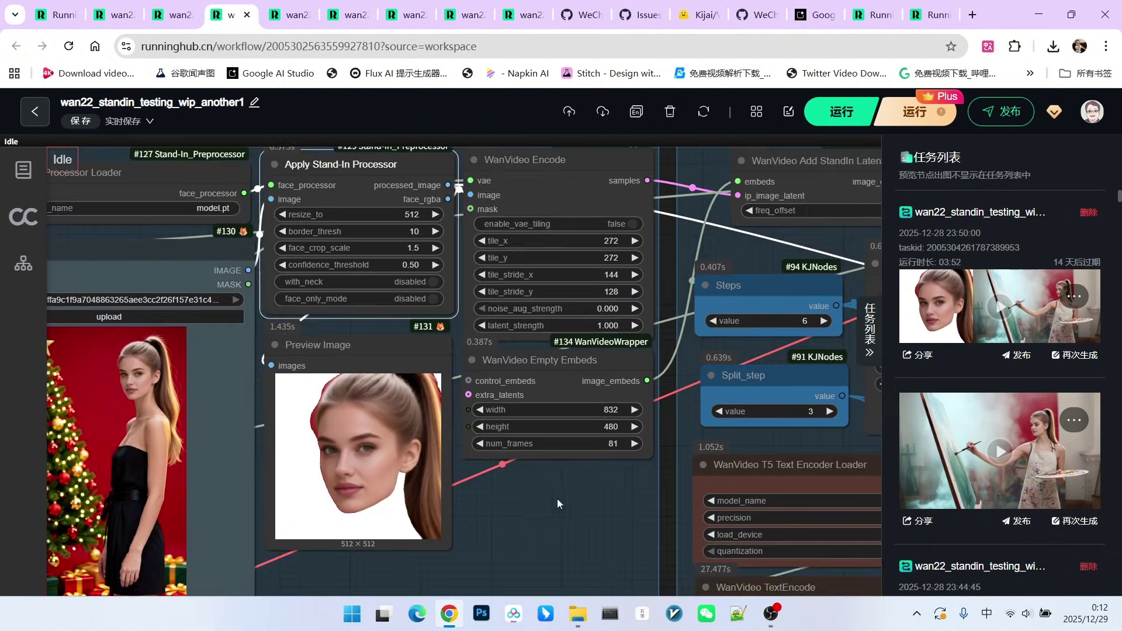
Compare the cropped face reference with the woman's face in the generated painting video
drag(567, 484, 459, 489)
scroll(459, 490, down, 10)
drag(661, 467, 524, 483)
scroll(508, 461, up, 1)
scroll(498, 354, up, 5)
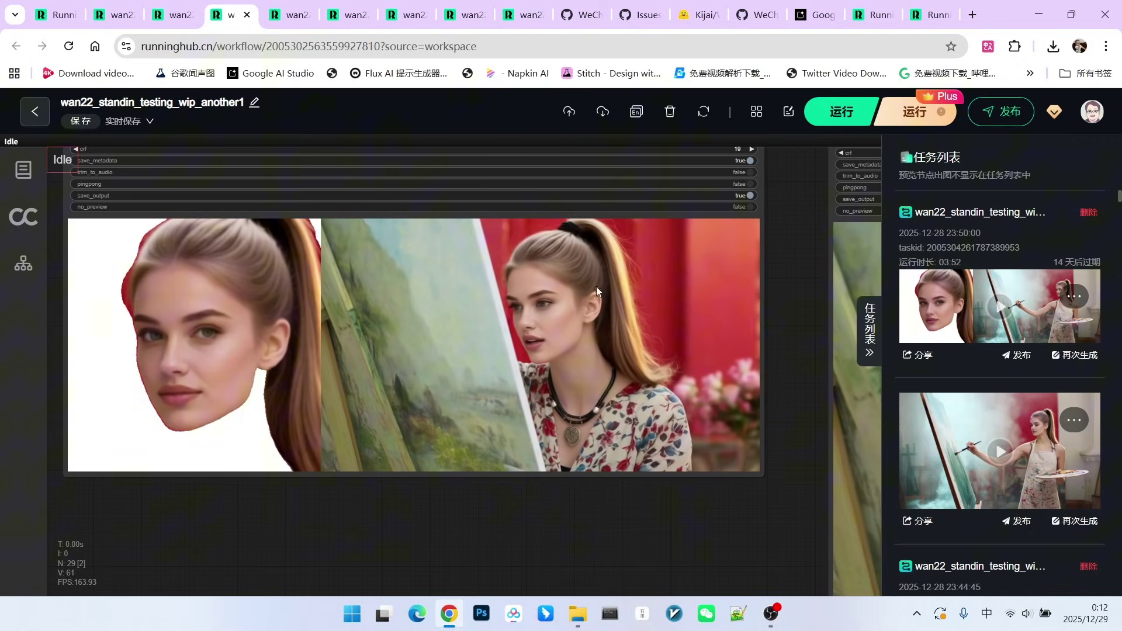
scroll(617, 330, down, 3)
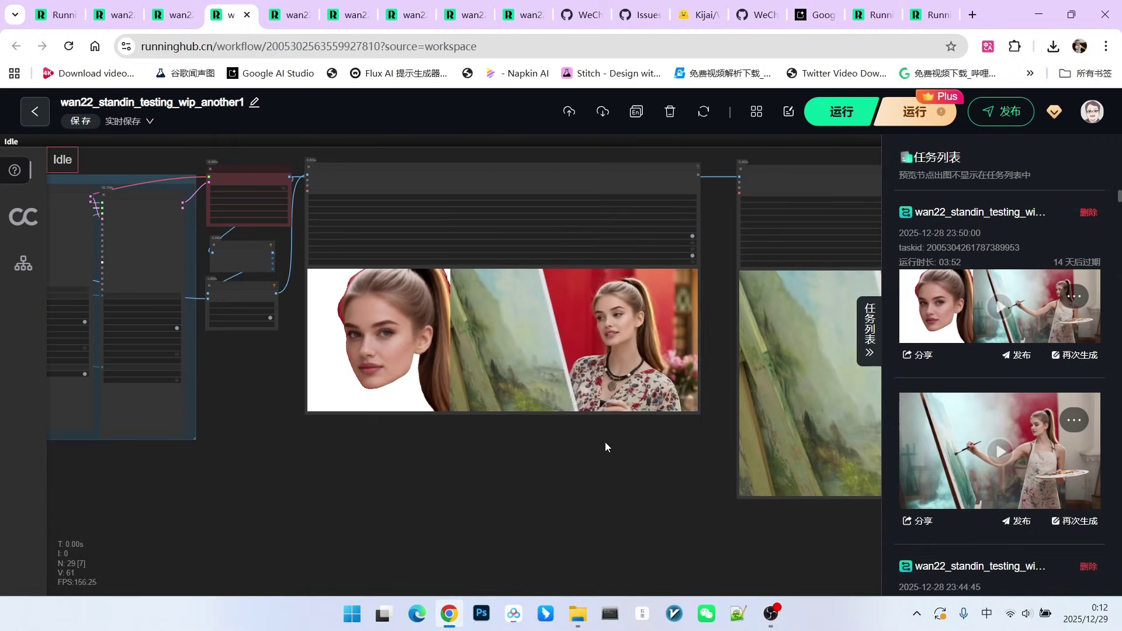
scroll(631, 292, up, 4)
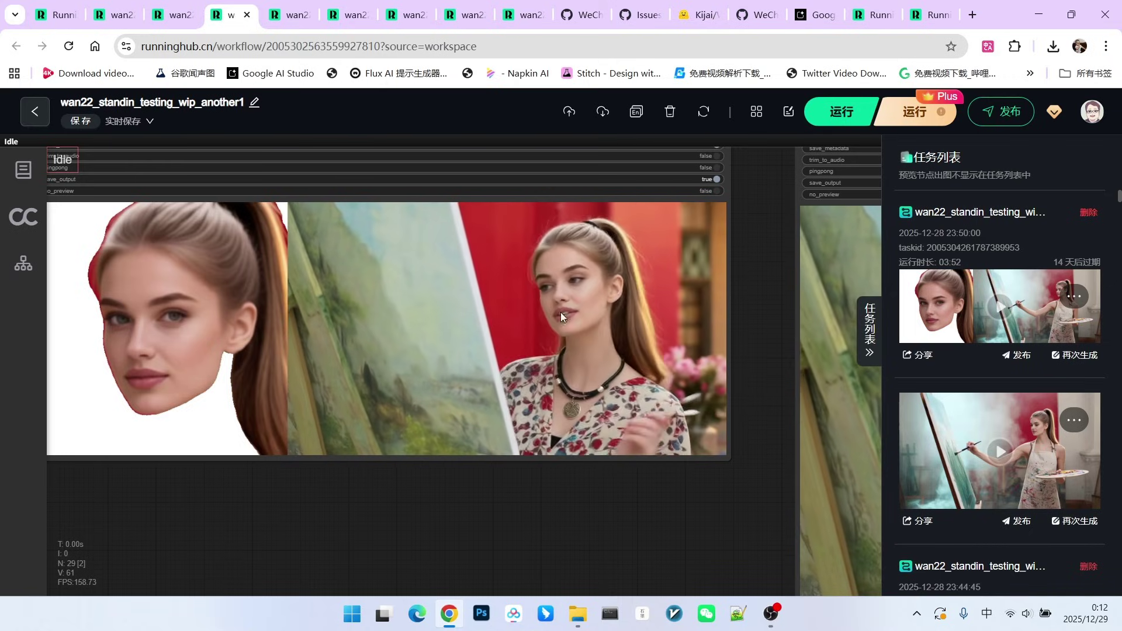
scroll(617, 326, up, 2)
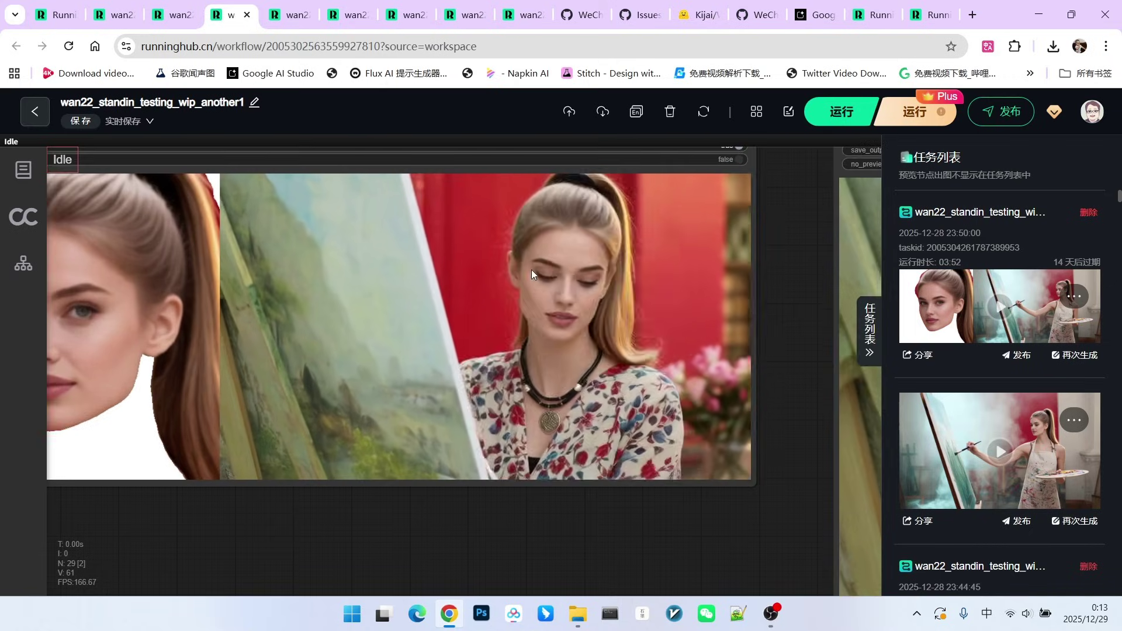
Highlight the full positive prompt in the WanVideo TextEncode node
scroll(622, 262, down, 7)
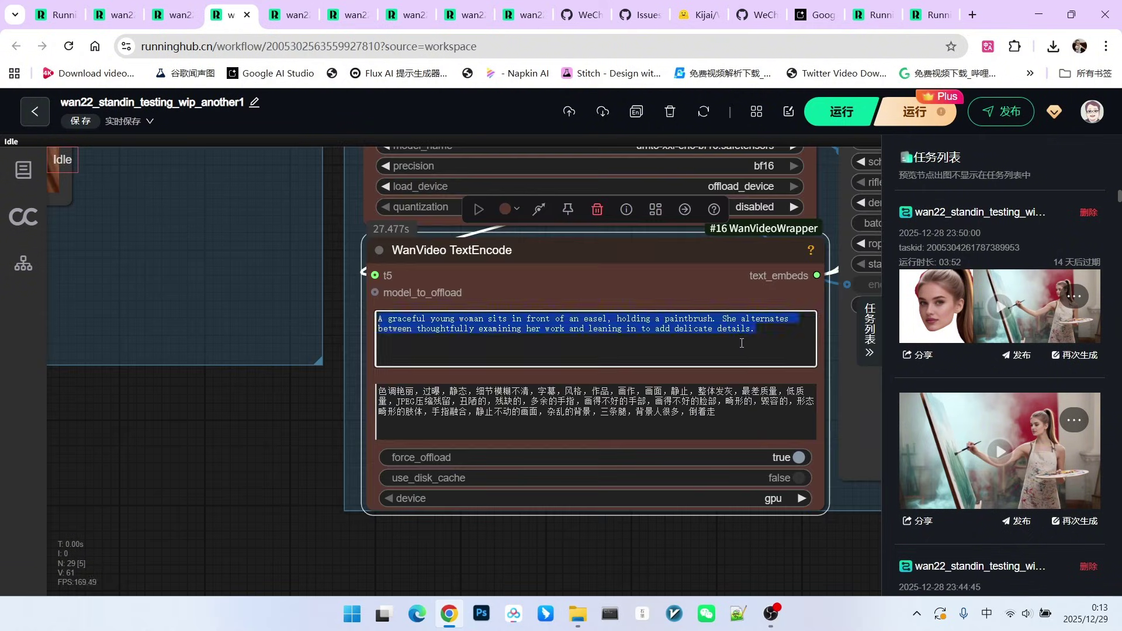
click(742, 341)
key(ctrl+a)
Switch to the wan22_standin_testing_wip_another2 workflow and read through its detailed positive prompt in WanVideo TextEncode
key(ctrl+Tab)
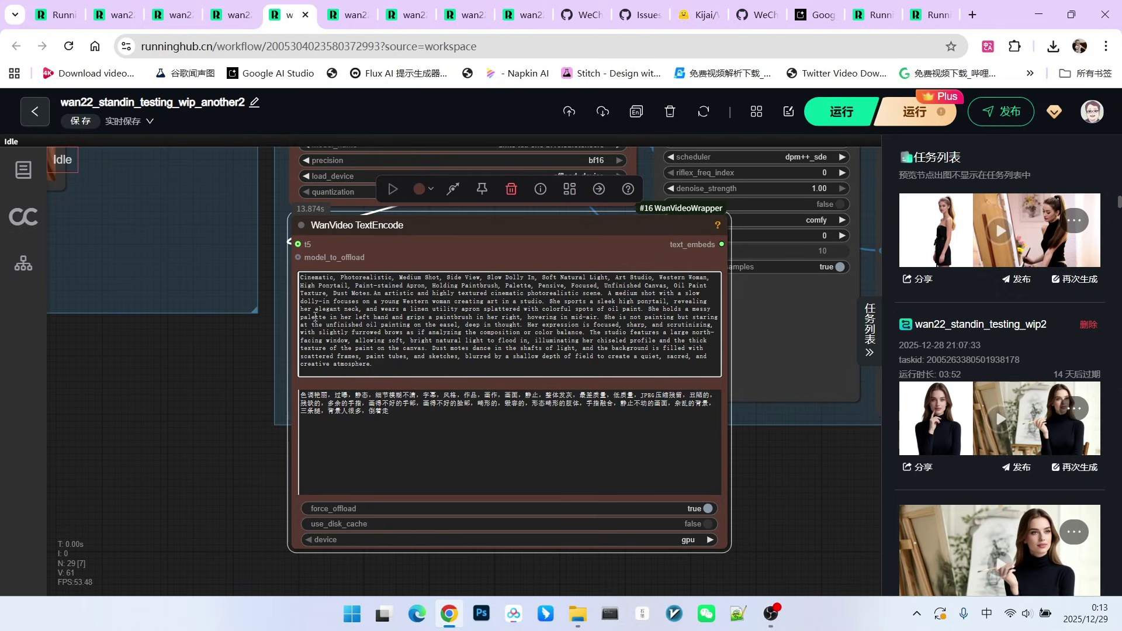
drag(350, 286, 397, 294)
click(488, 317)
drag(485, 294, 528, 310)
click(533, 340)
scroll(693, 518, down, 3)
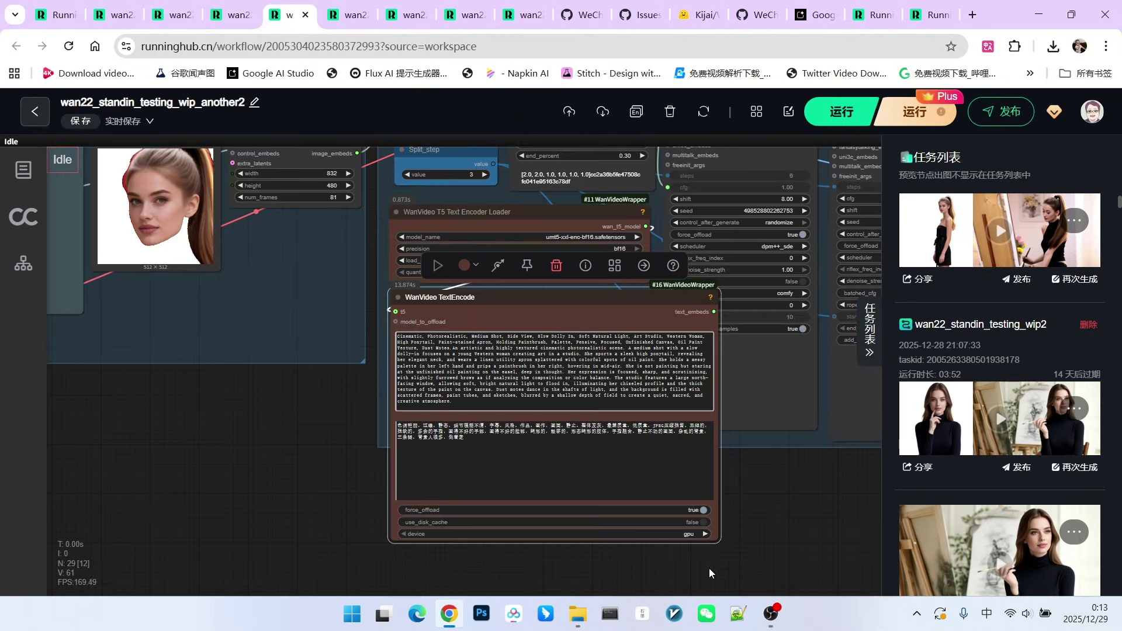
Examine the generated video of the woman painting in an apron, comparing her face and ponytail with the cropped reference
scroll(717, 536, down, 6)
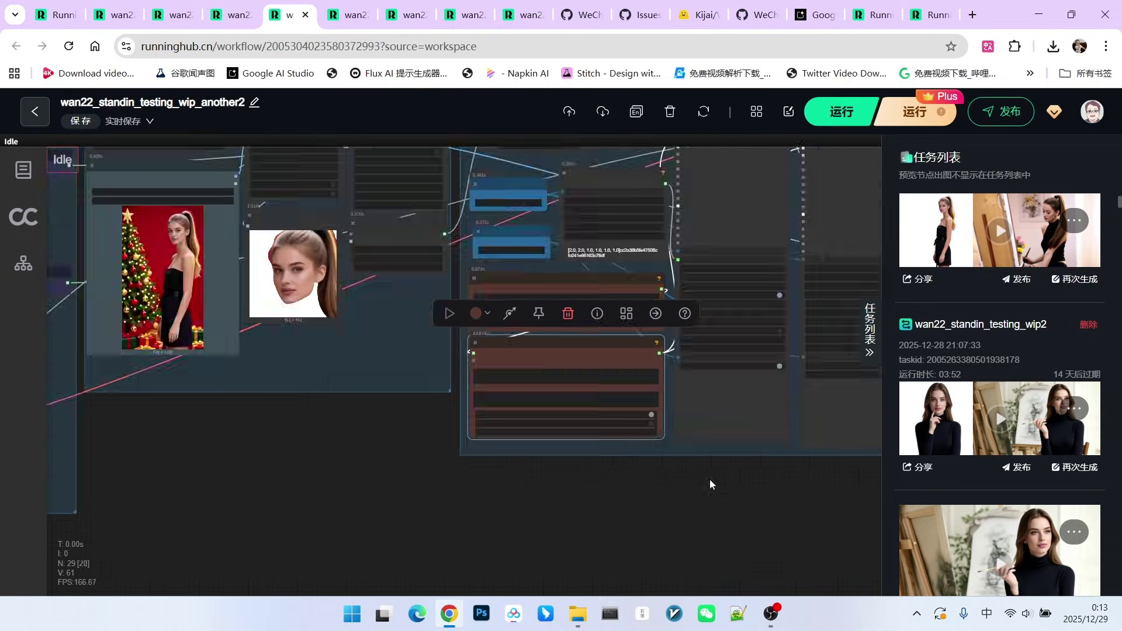
scroll(318, 456, up, 10)
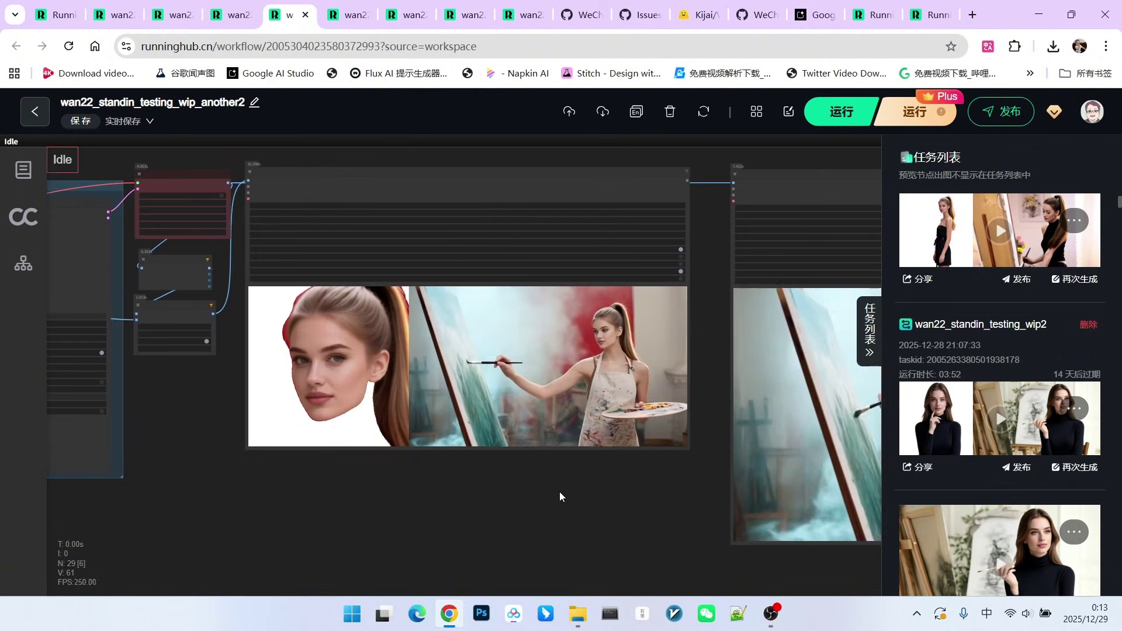
scroll(576, 469, up, 4)
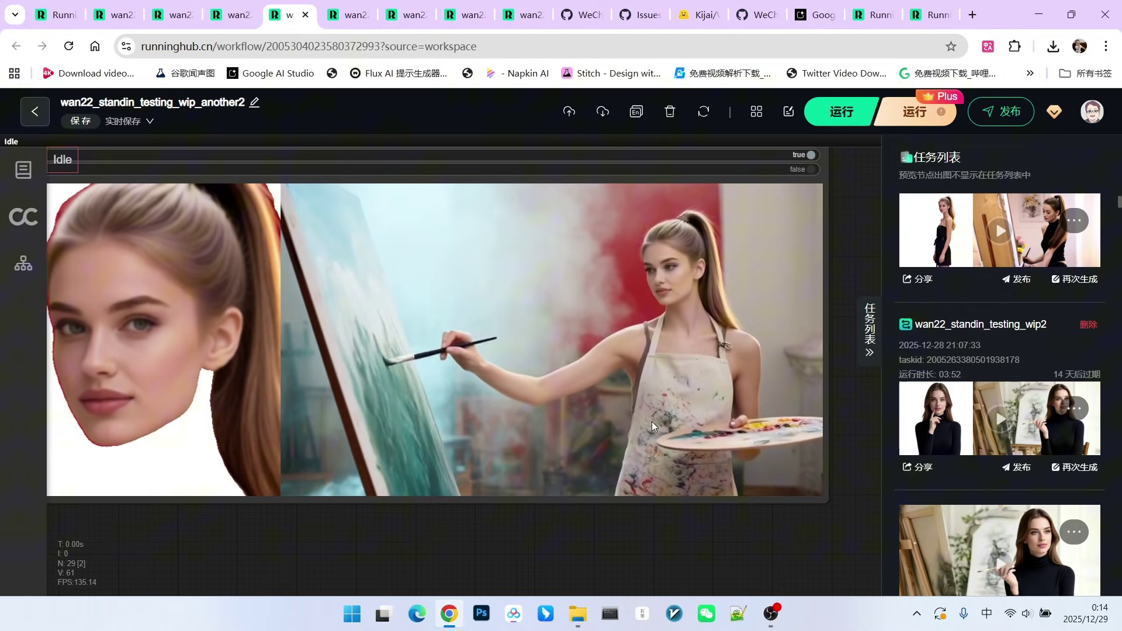
scroll(651, 422, down, 1)
scroll(552, 280, up, 1)
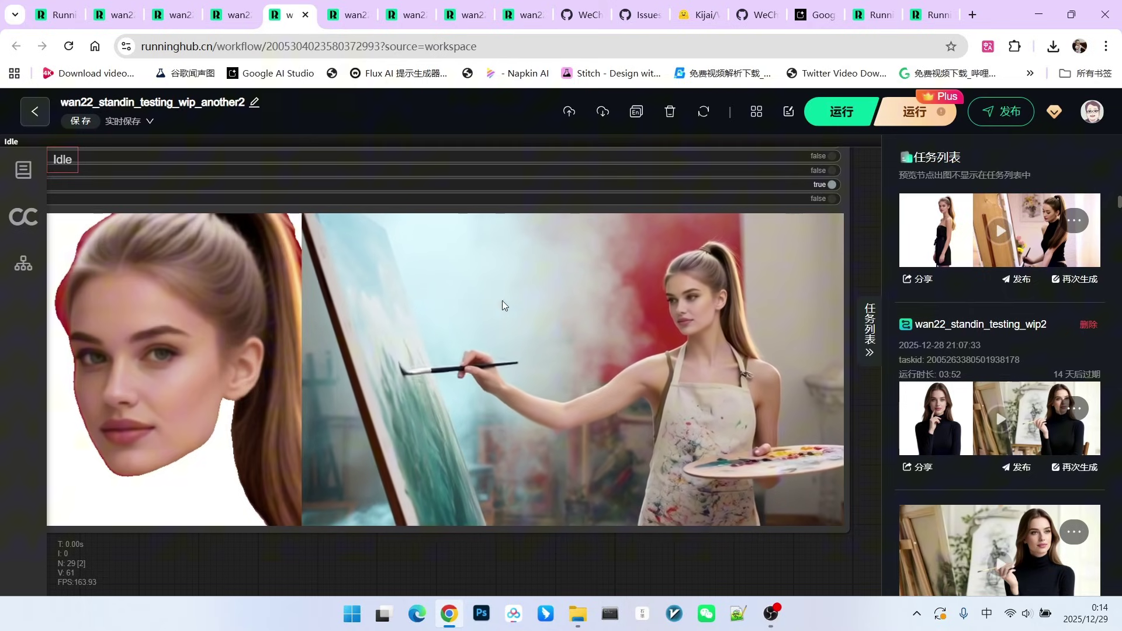
scroll(545, 294, down, 1)
scroll(489, 352, up, 2)
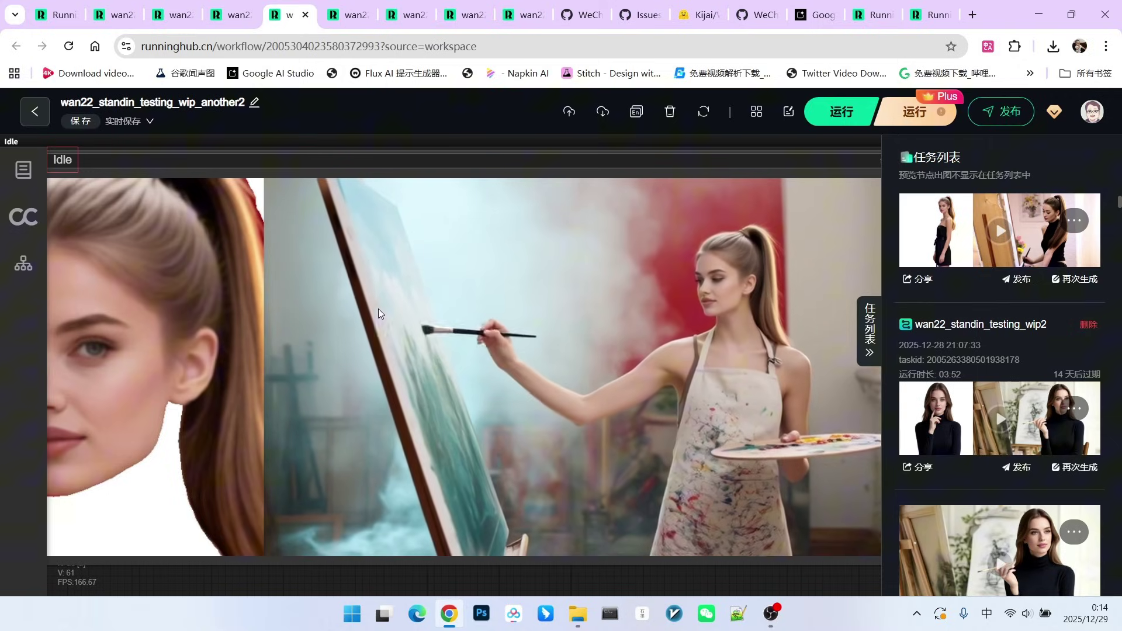
scroll(401, 342, down, 4)
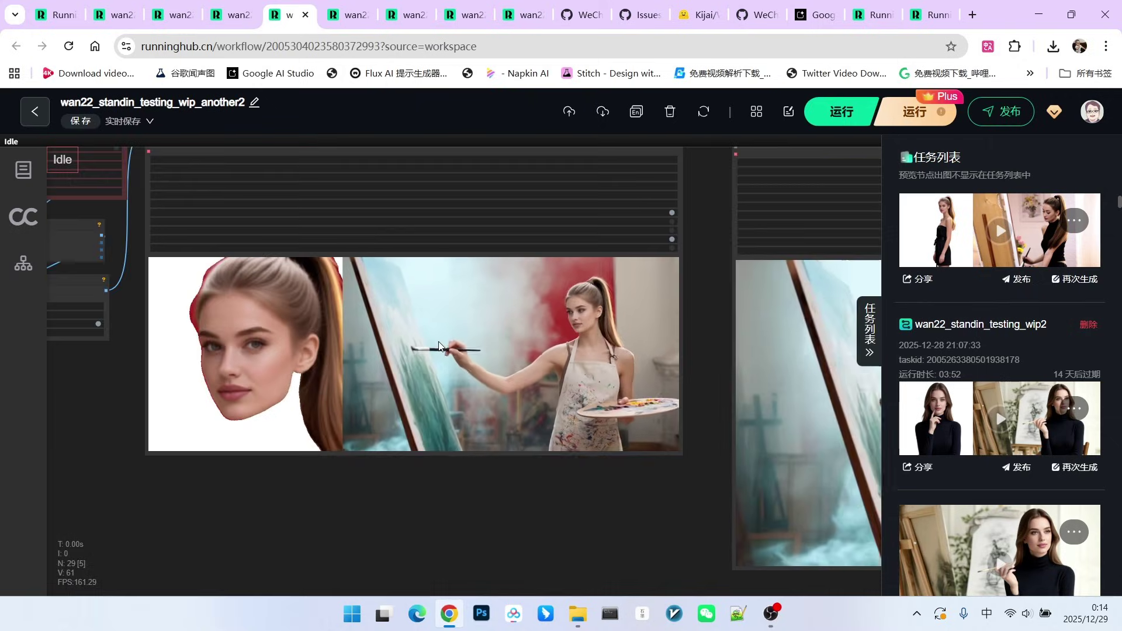
scroll(532, 444, up, 3)
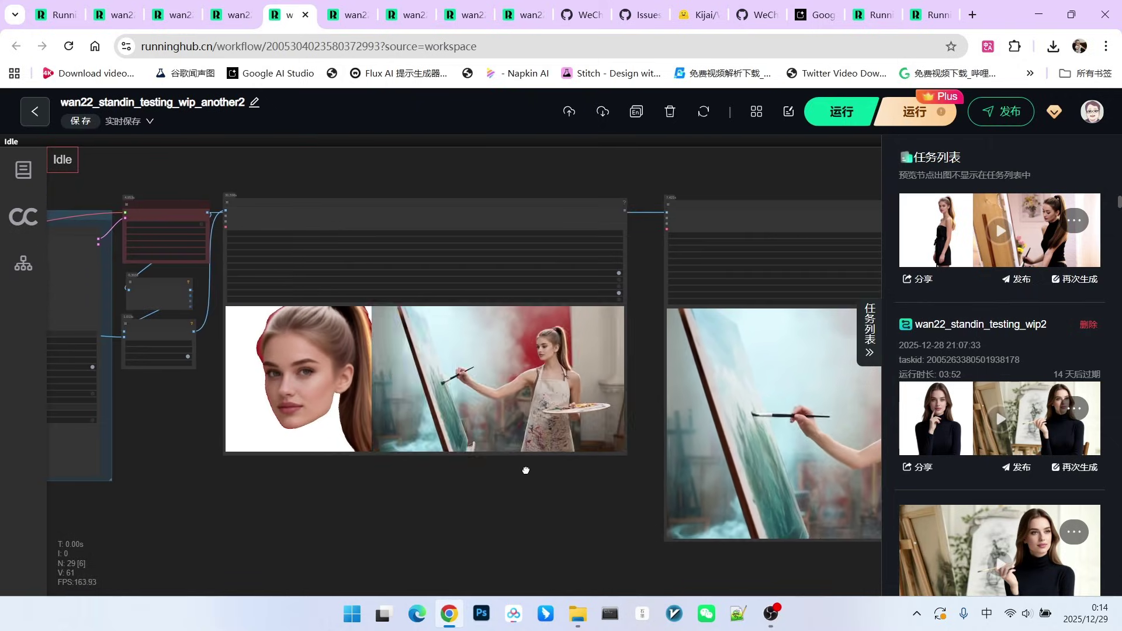
scroll(586, 355, up, 4)
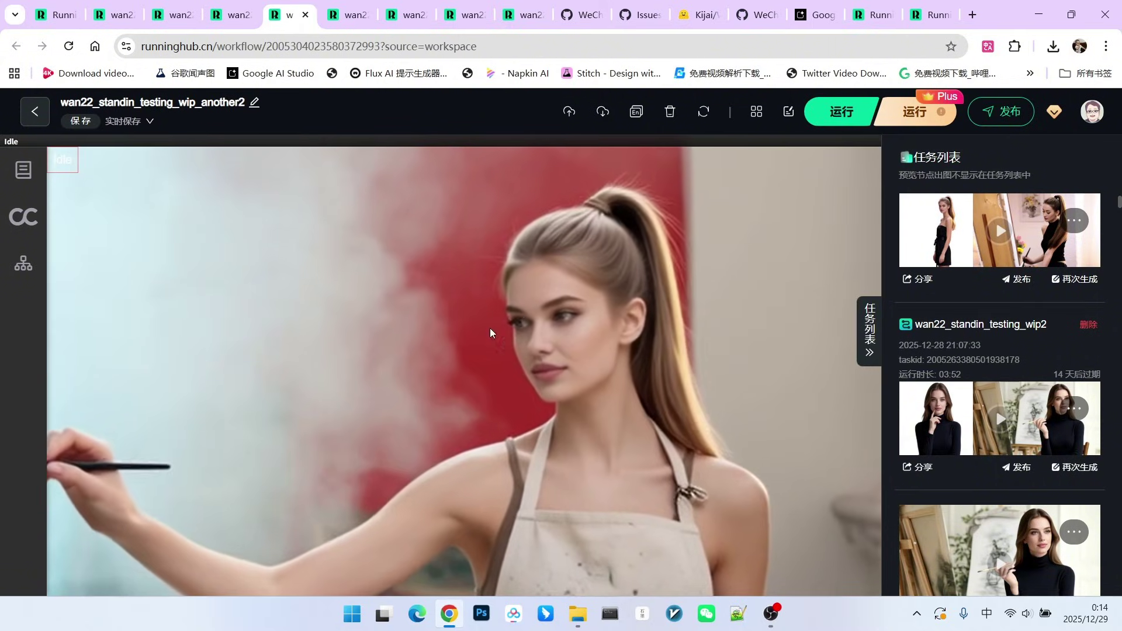
scroll(618, 309, down, 5)
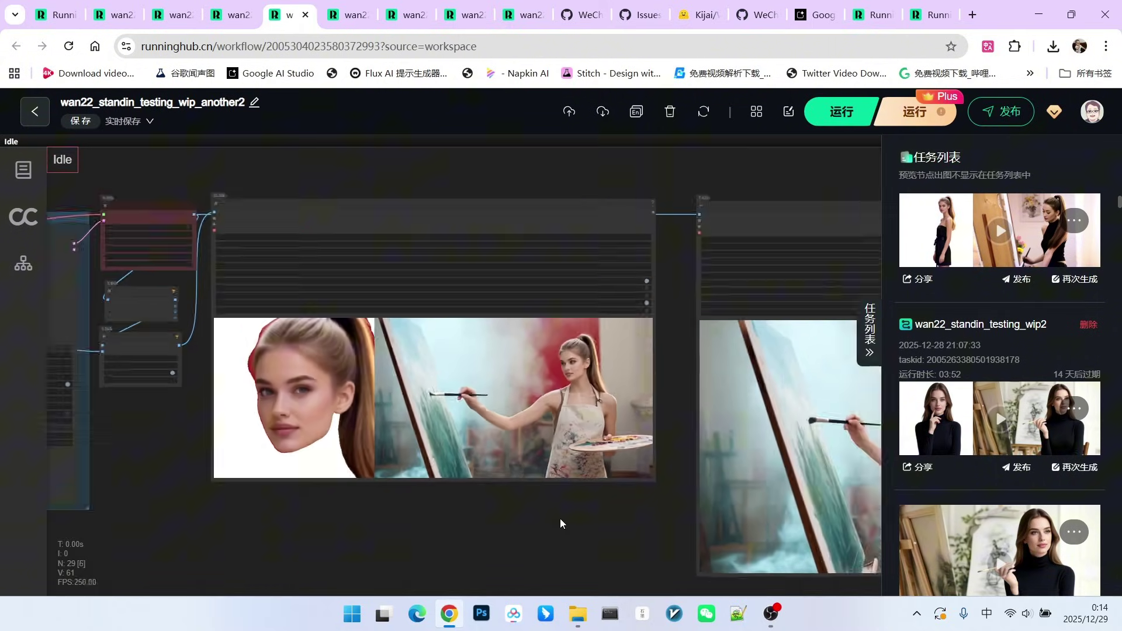
scroll(629, 439, down, 5)
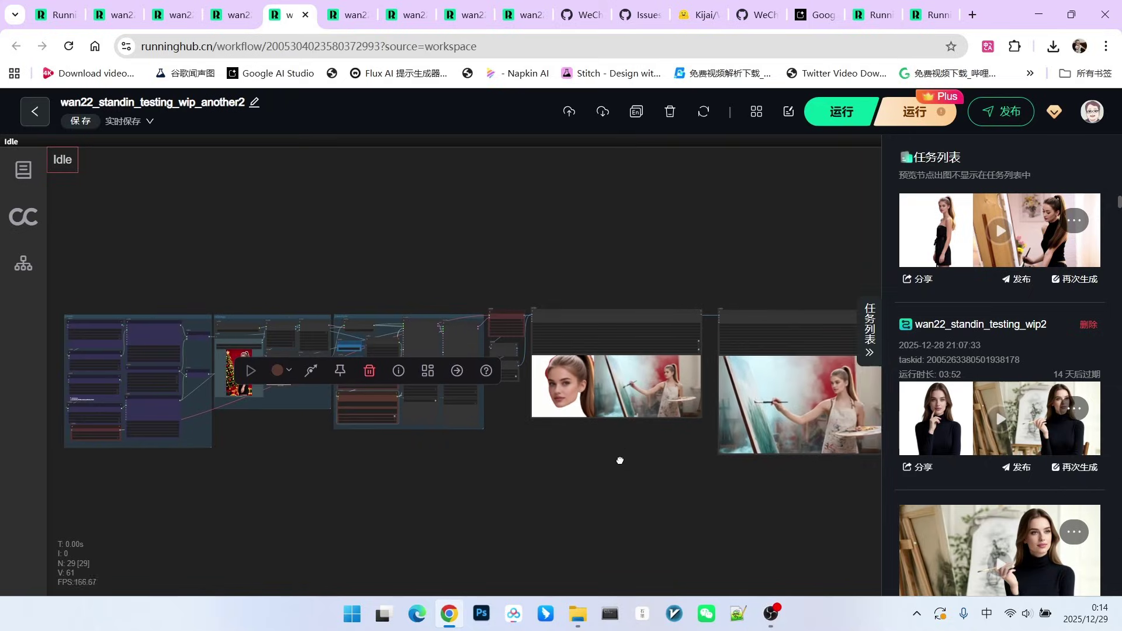
scroll(664, 408, down, 3)
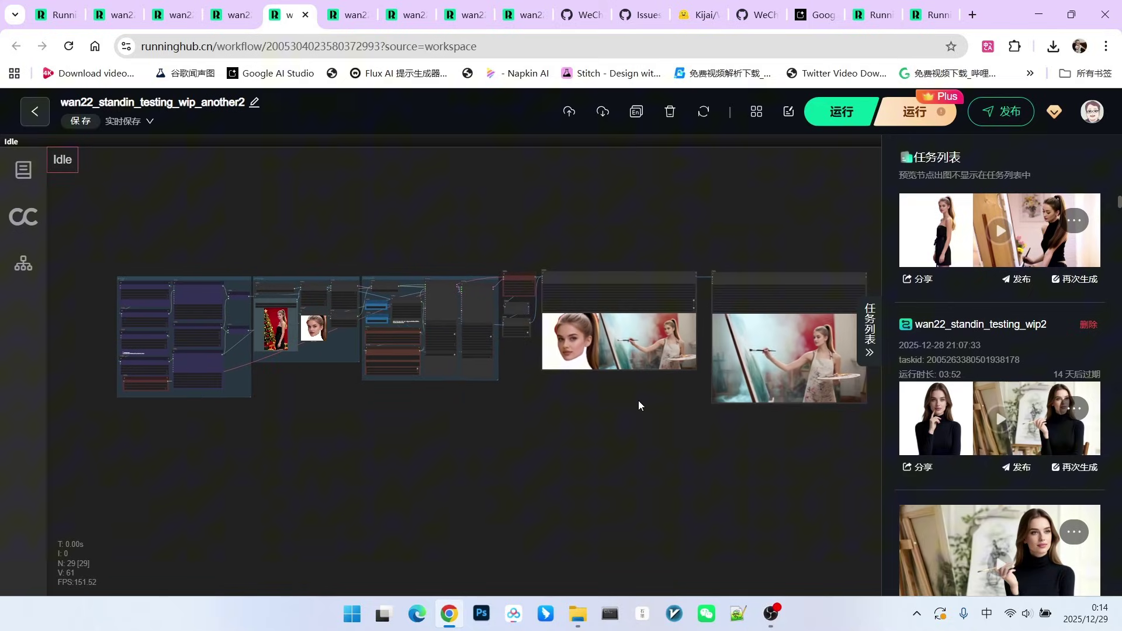
scroll(522, 438, up, 1)
drag(522, 438, 511, 405)
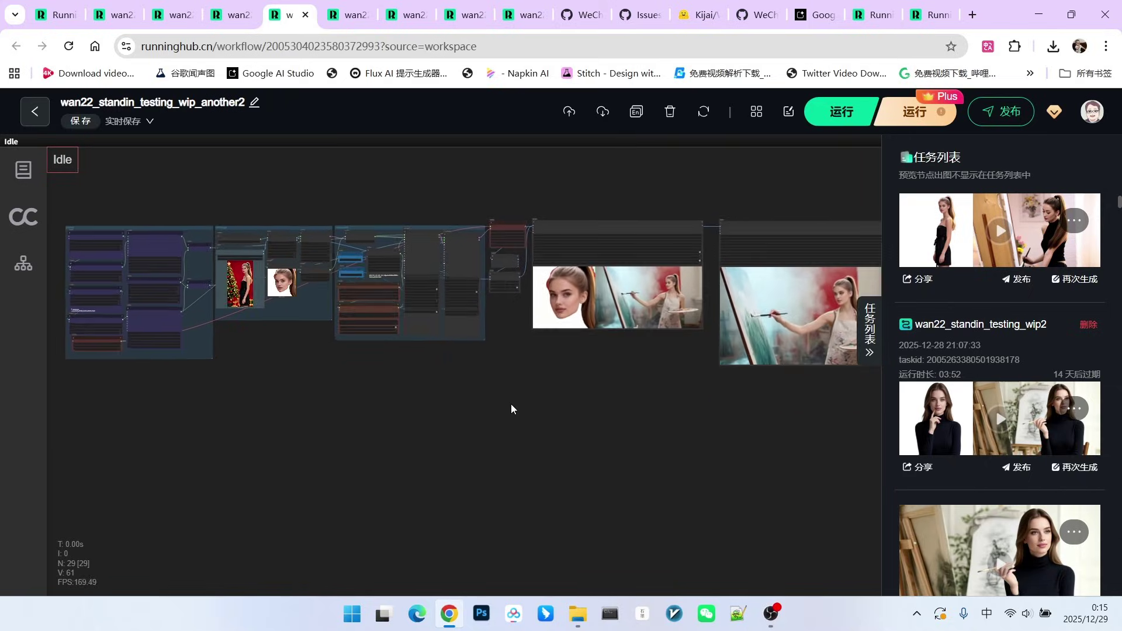